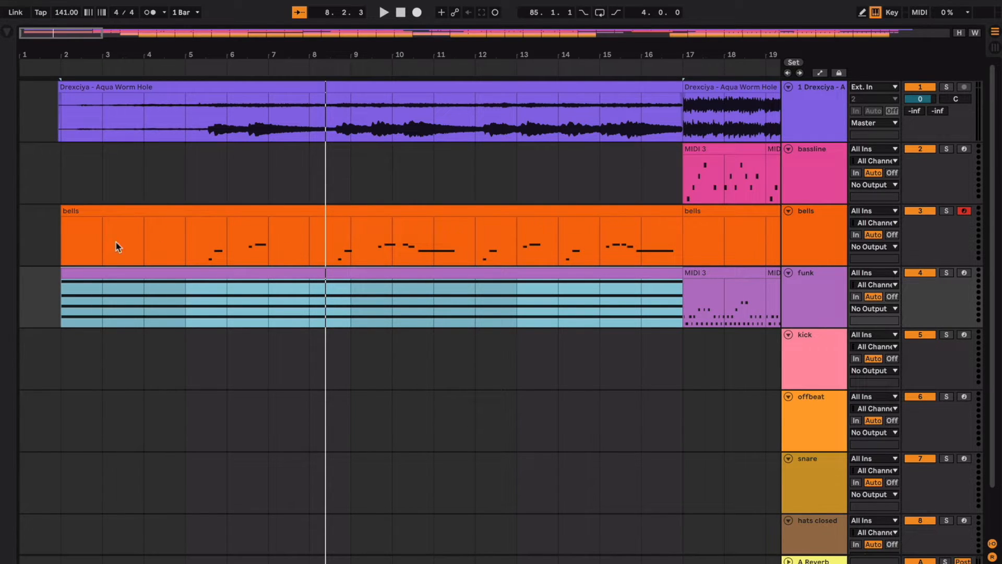
Play the arrangement from the intro through the bassline, kick, offbeat, snare and closed hats entries to about bar 29.
key(plus)
key(plus)
key(space)
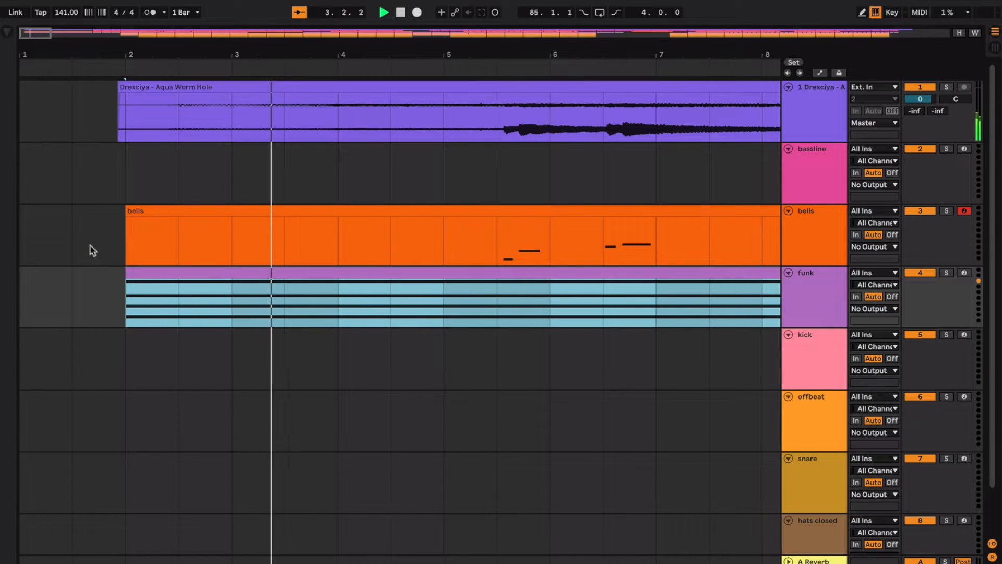
key(plus)
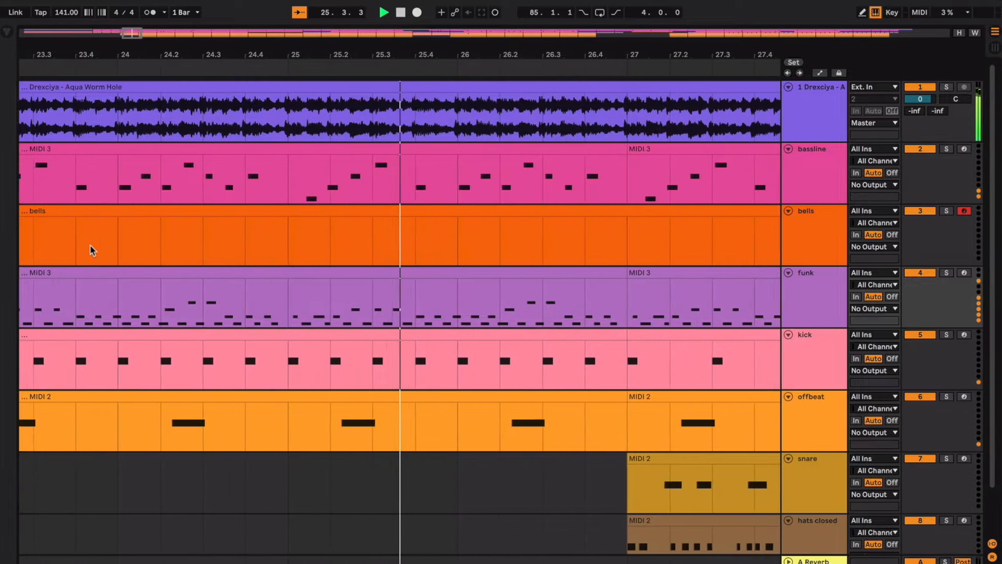
scroll(90, 250, down, 2)
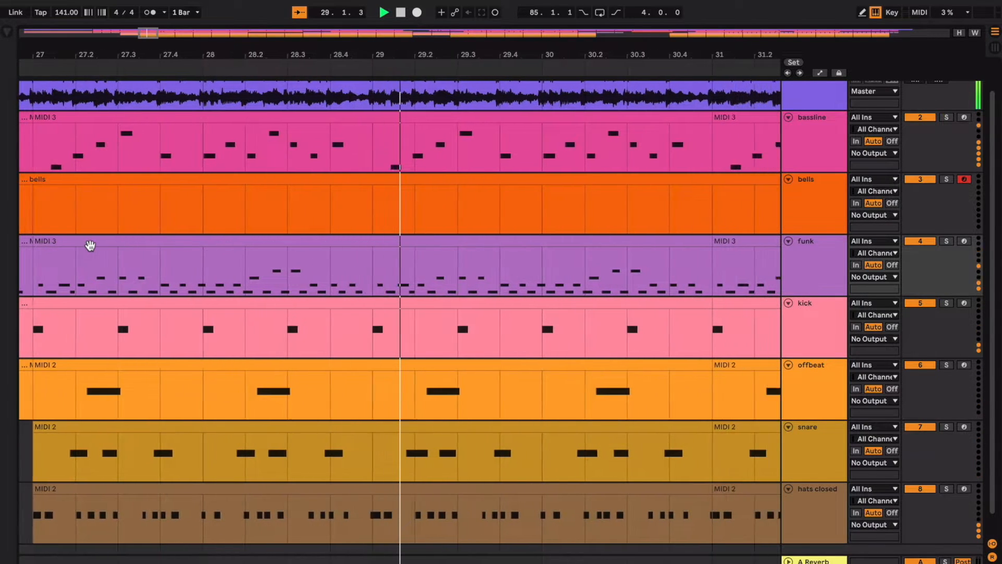
key(minus)
key(space)
key(minus)
key(minus)
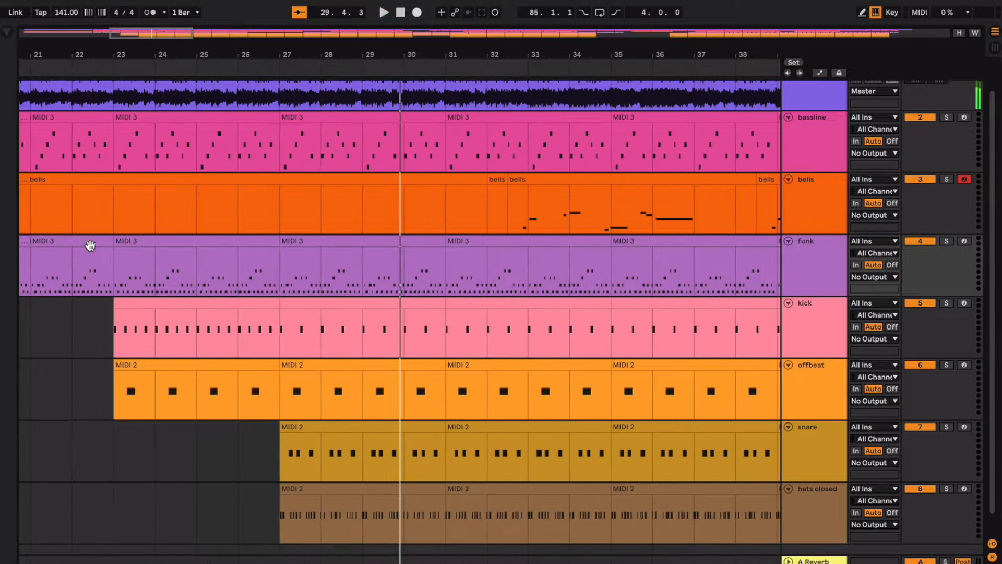
Examine the section change at bar 17, including the first two-bar bassline clip, within the whole arrangement.
scroll(91, 246, left, 8)
scroll(90, 245, left, 3)
click(295, 294)
scroll(295, 293, up, 1)
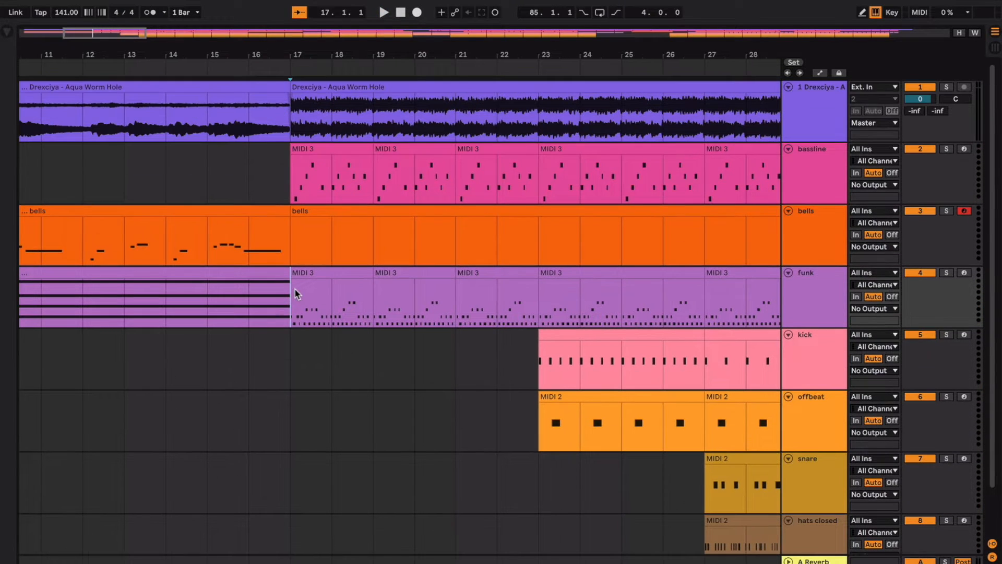
scroll(295, 294, right, 3)
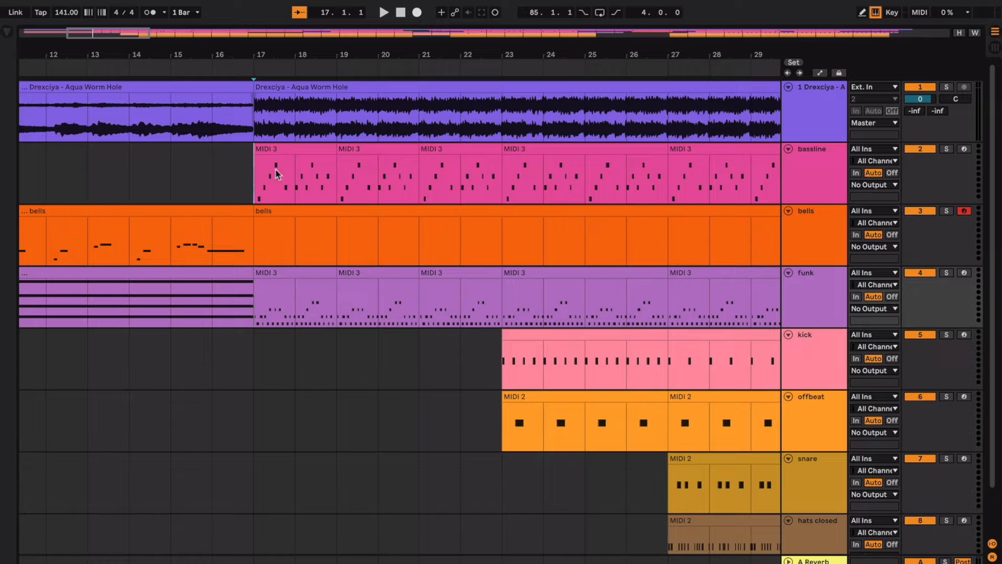
drag(276, 174, 326, 154)
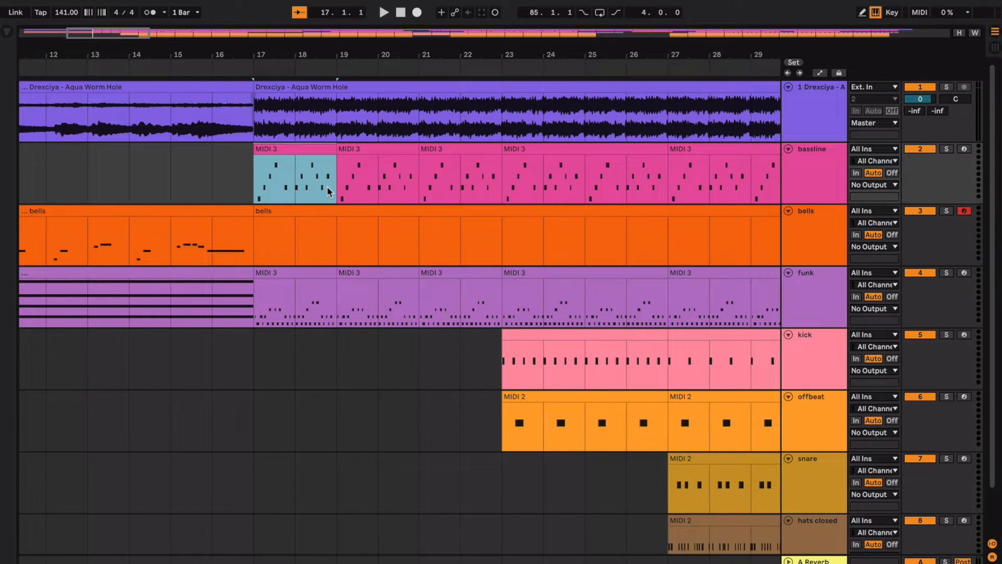
scroll(328, 191, down, 10)
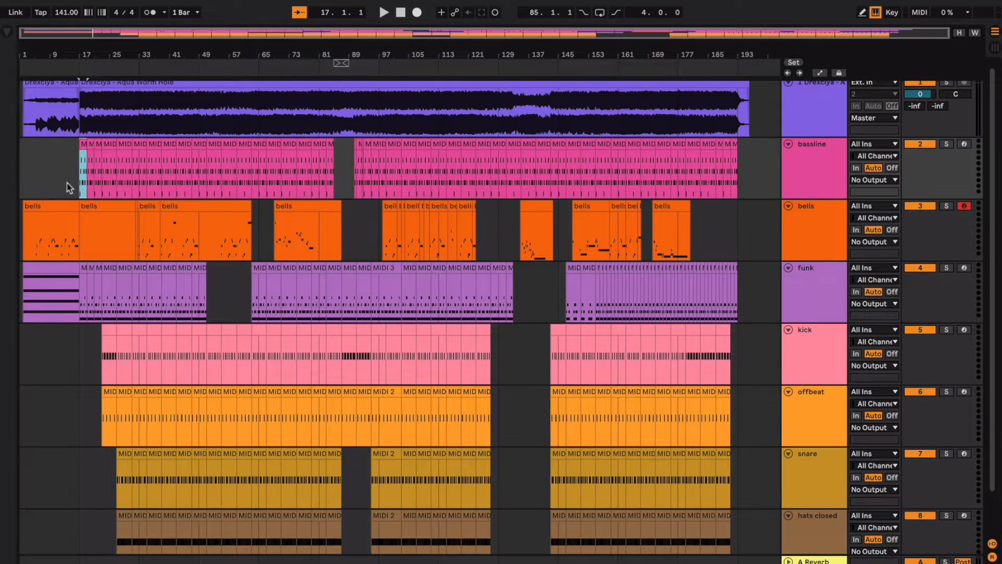
scroll(69, 187, up, 10)
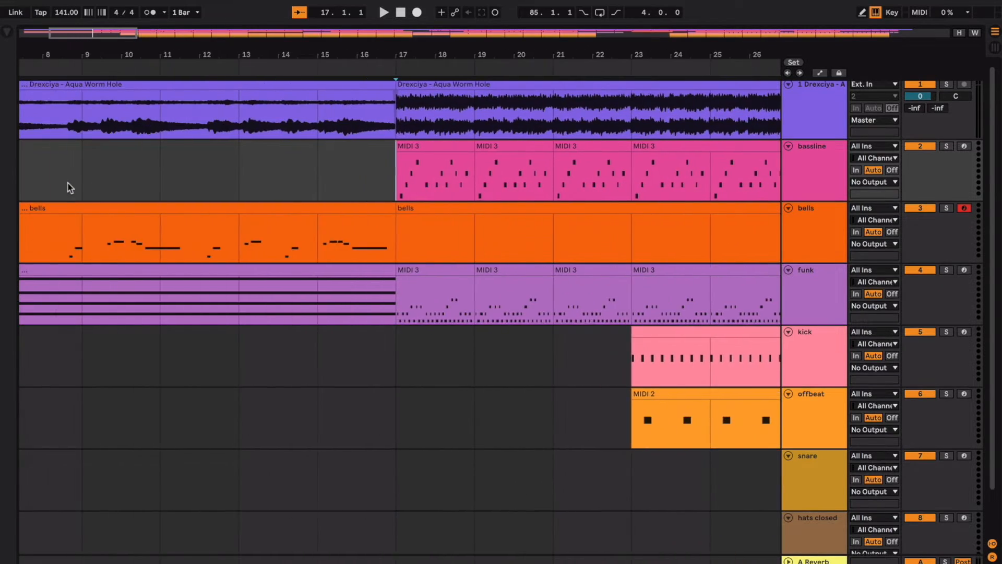
Play from bar 15 across the funk track's change from held chords to the rhythmic pattern.
click(441, 274)
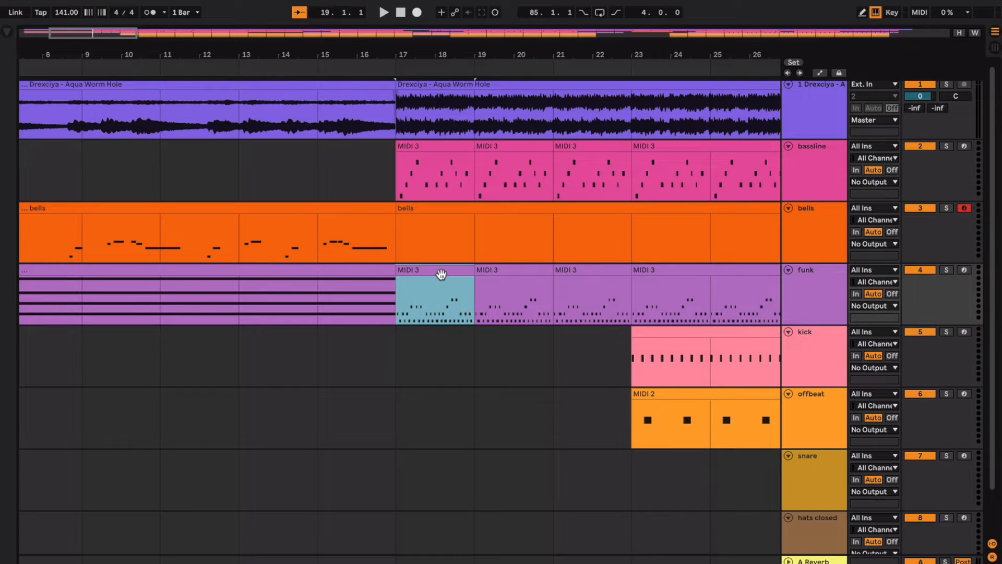
click(364, 274)
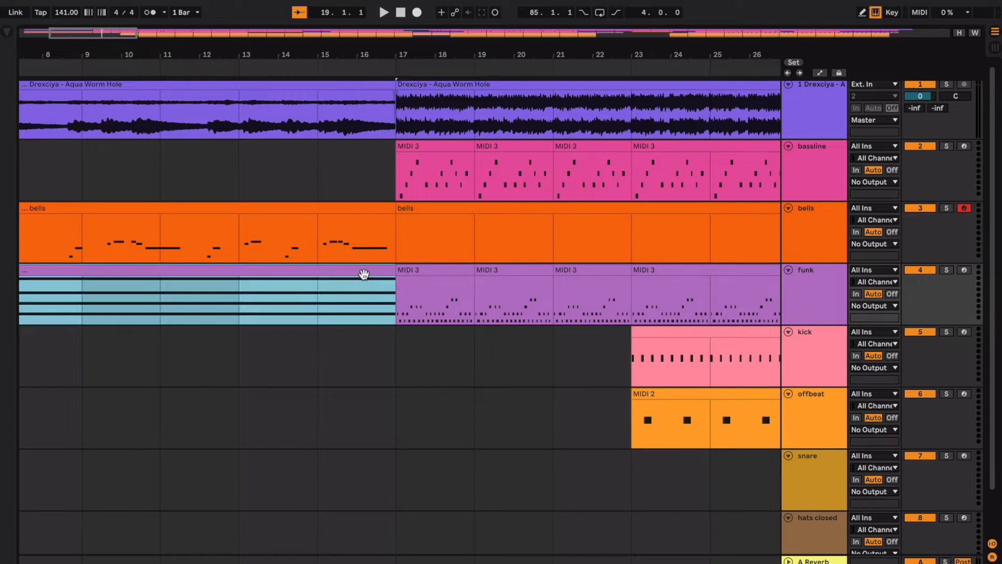
click(315, 300)
key(space)
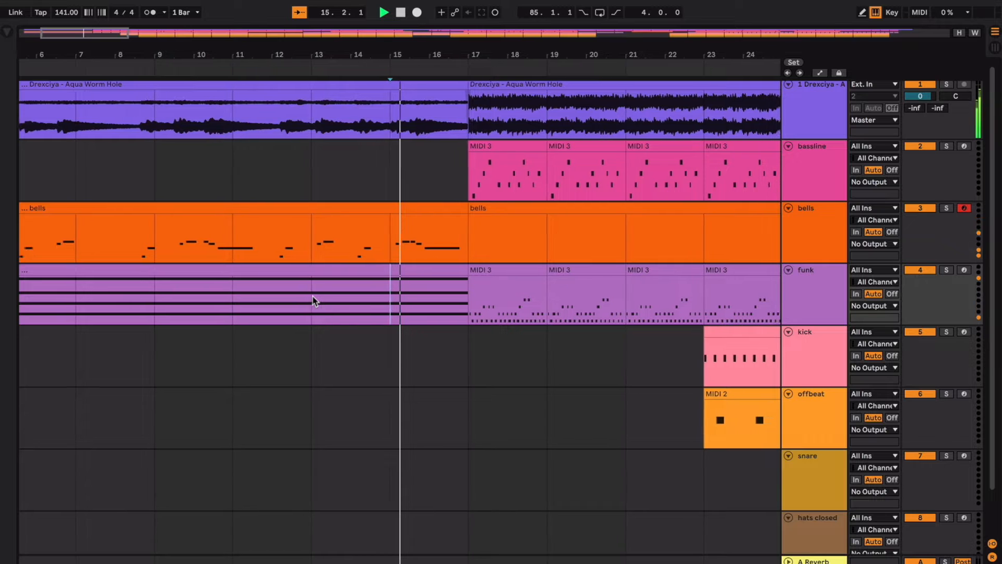
Duplicate the funk track together with all its clips.
click(471, 268)
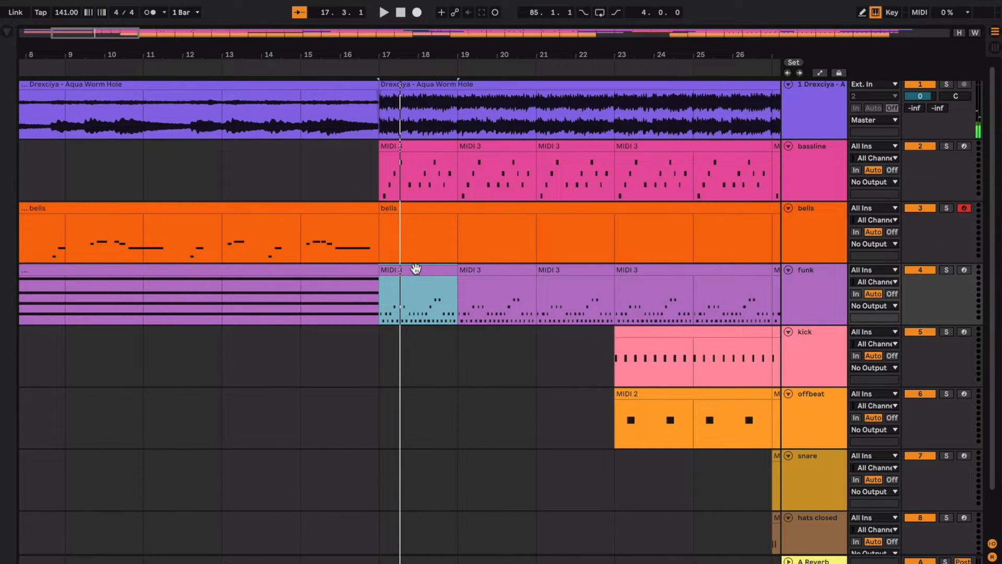
click(813, 306)
key(ctrl+d)
Delete every clip from bar 17 to bar 193 on the upper funk track, keeping its held-chord intro.
click(417, 283)
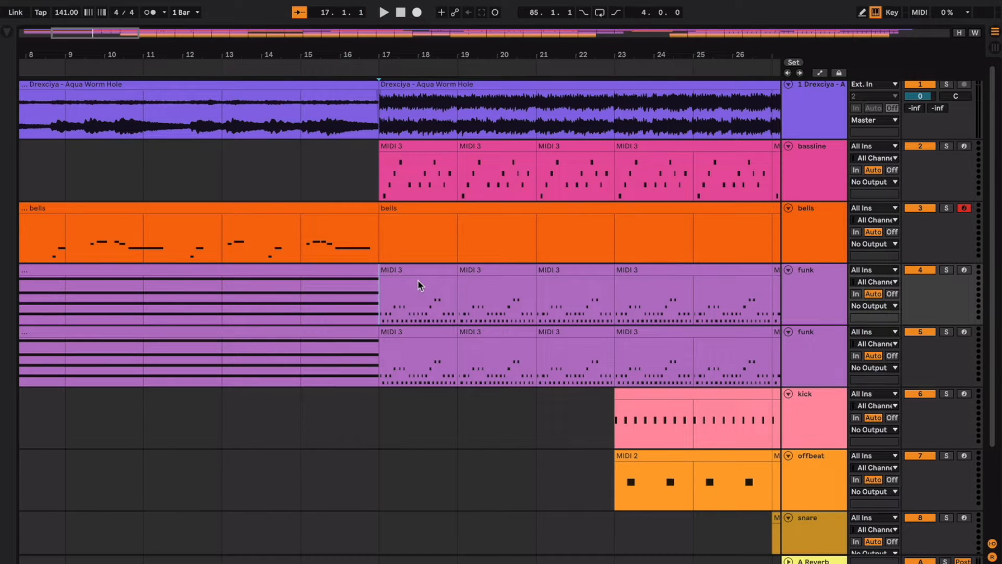
key(w)
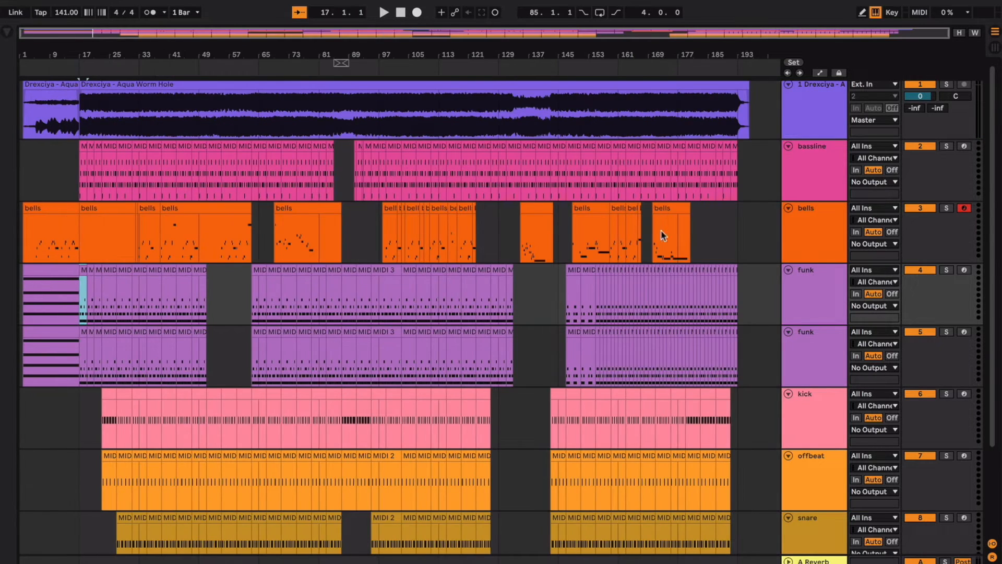
shift+click(738, 259)
click(740, 267)
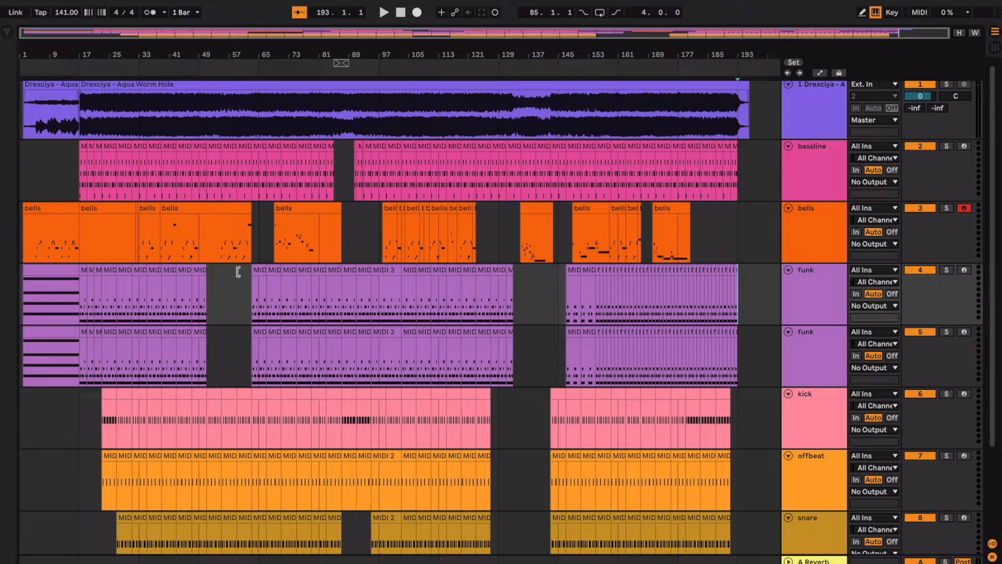
shift+click(82, 273)
key(Delete)
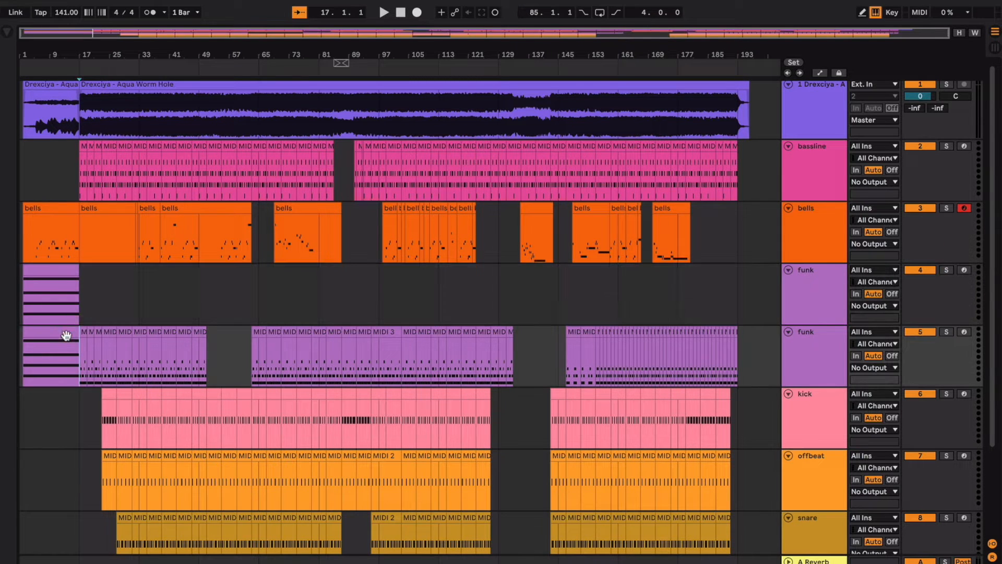
Delete the held-chord intro clip from the lower funk track, keeping its rhythmic clips from bar 17 on.
click(66, 336)
scroll(66, 337, up, 2)
key(plus)
key(plus)
key(plus)
key(plus)
key(Delete)
Play from bar 16 to check the handover between the two separated funk tracks at bar 17.
click(64, 311)
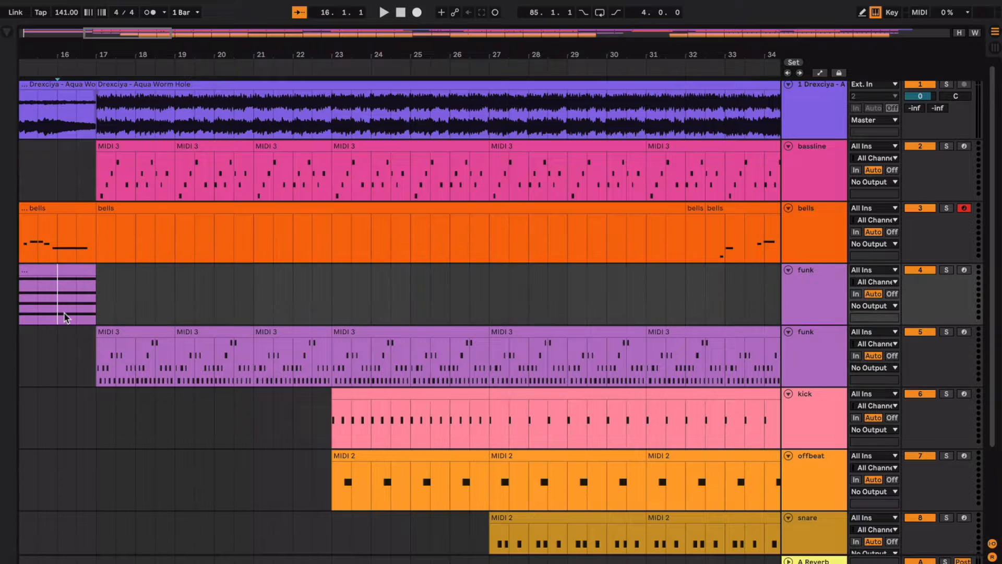
scroll(65, 314, left, 2)
key(space)
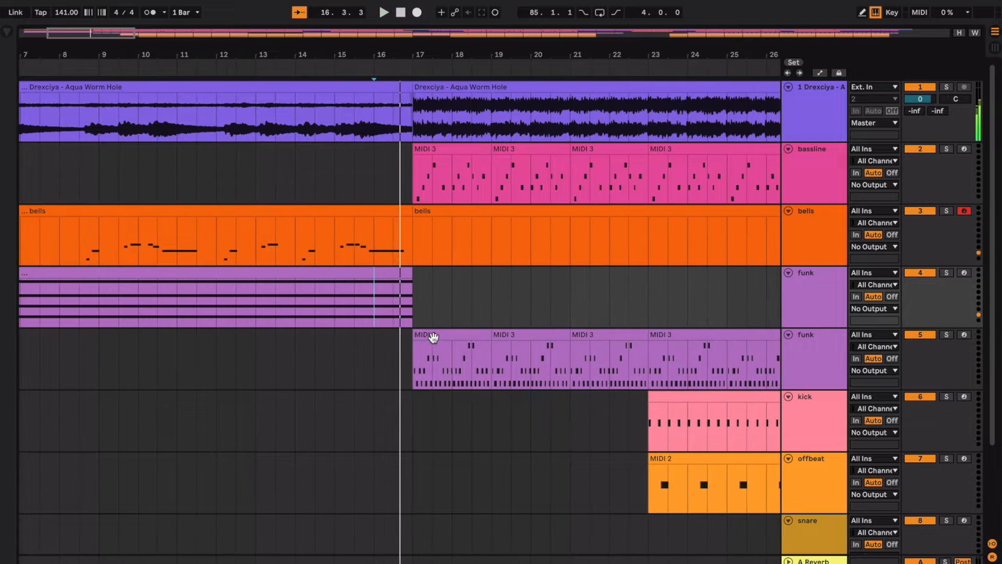
click(433, 338)
key(space)
click(355, 308)
scroll(373, 312, right, 2)
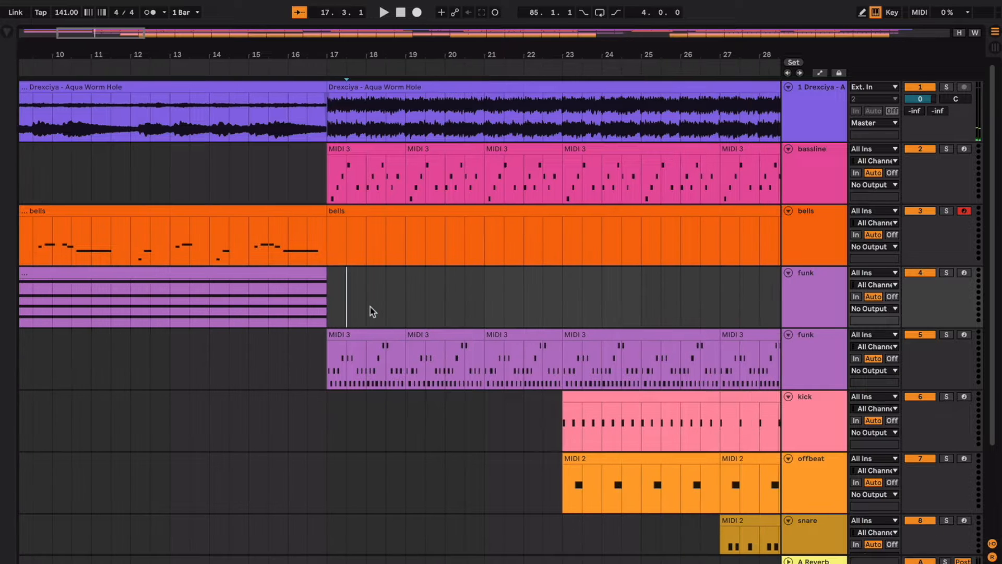
scroll(373, 312, right, 4)
Rename the upper funk track, which holds the held chords, as intro.
click(808, 310)
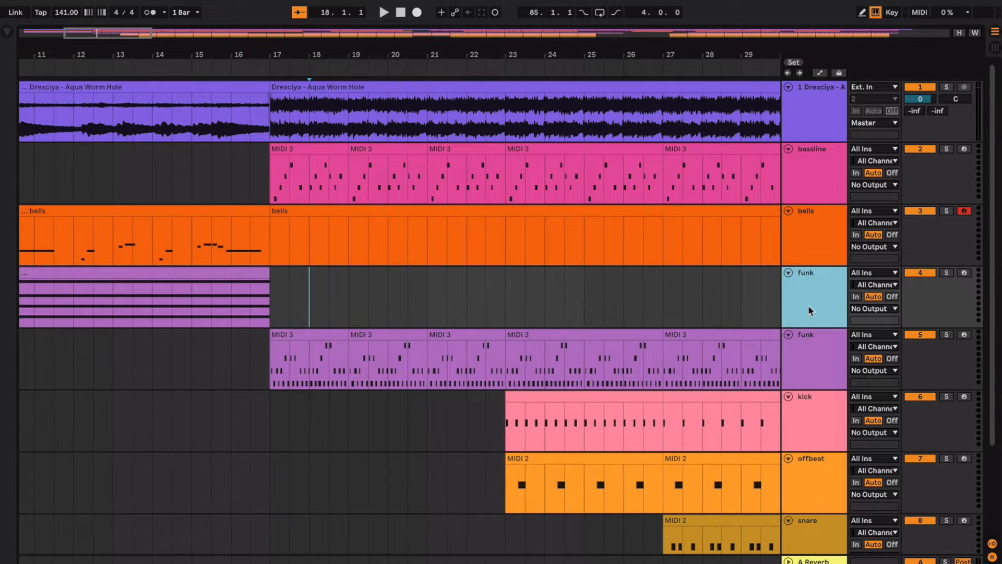
key(super+r)
text(intro)
key(Return)
Move the funk track above the intro track, directly below the bells track.
click(736, 335)
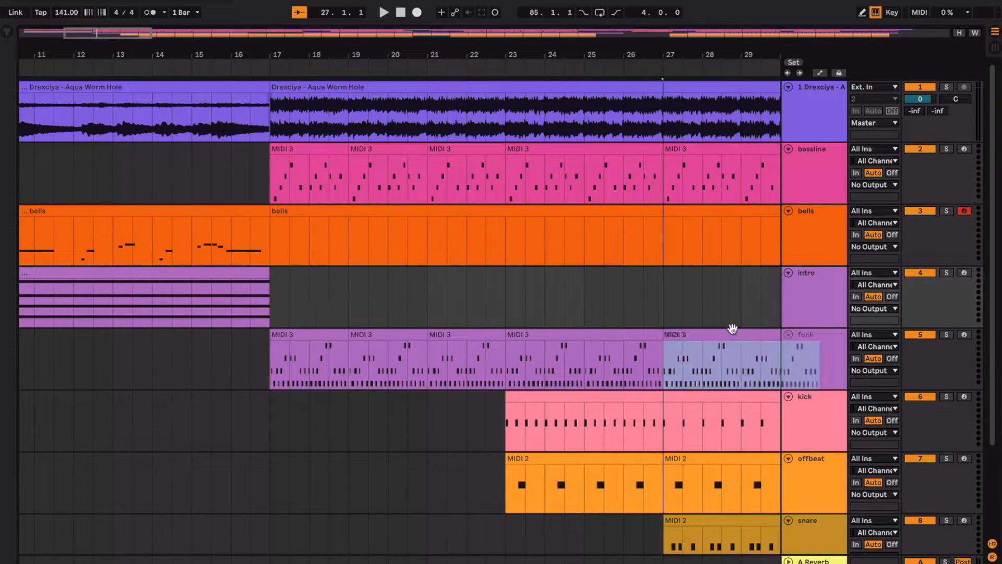
drag(831, 355, 820, 268)
scroll(591, 250, right, 3)
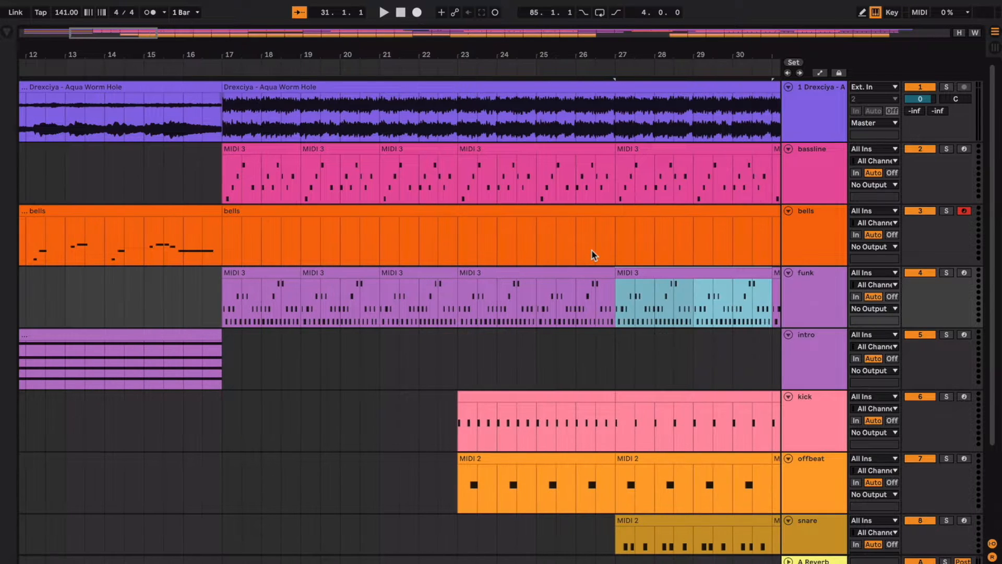
Review the first funk clips and how the funk track's sections sit in the whole arrangement.
click(339, 276)
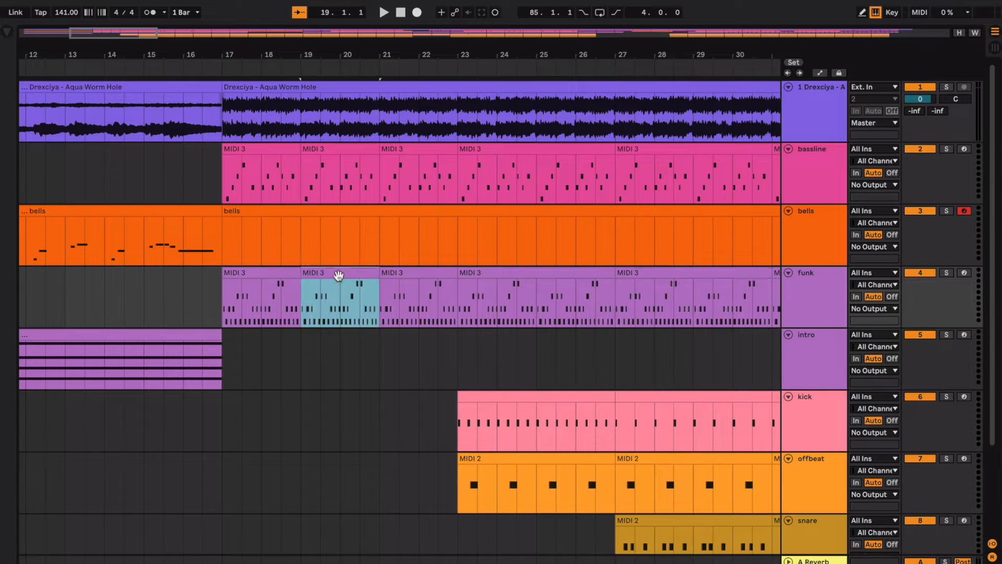
click(280, 267)
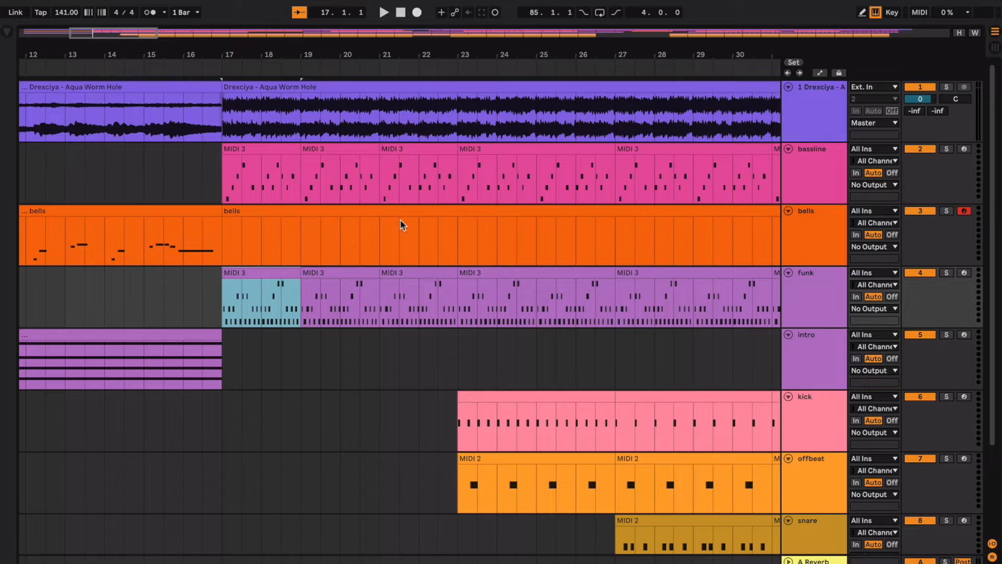
scroll(401, 224, right, 4)
key(minus)
key(minus)
key(minus)
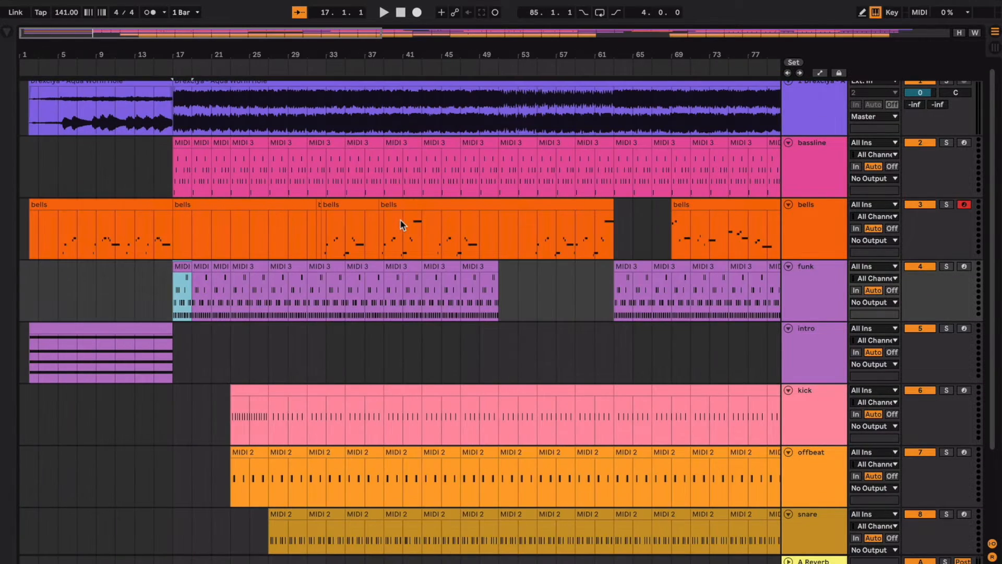
key(minus)
key(minus)
scroll(400, 225, down, 5)
scroll(400, 224, up, 5)
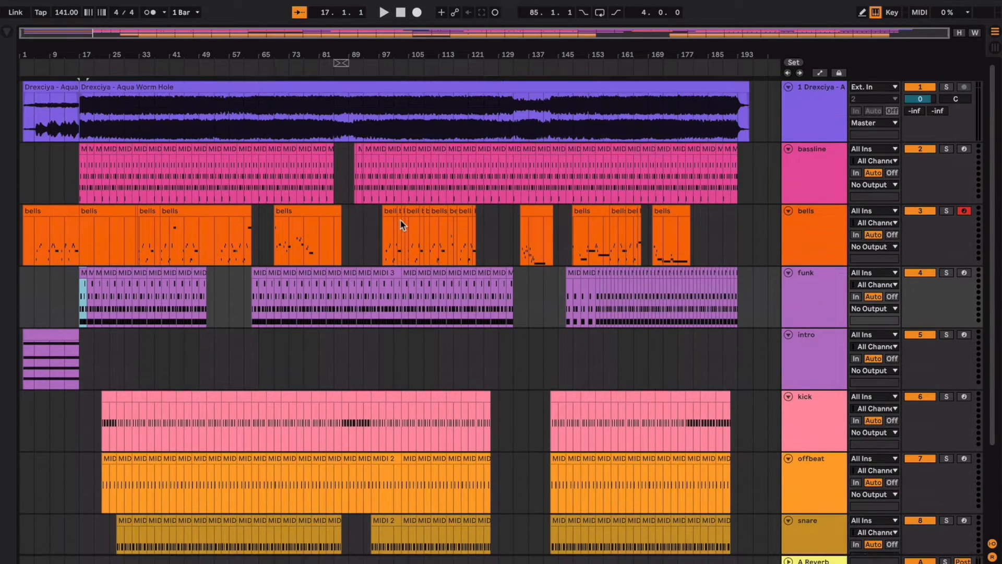
Compare the funk clips from bar 17 onward with the entries of the kick, offbeat, snare and closed hats tracks.
key(plus)
key(plus)
key(plus)
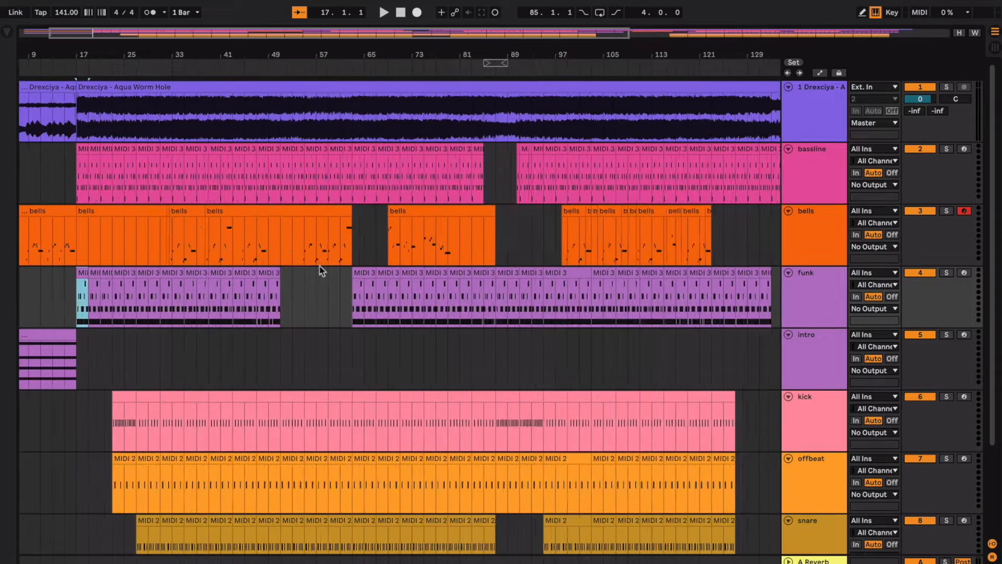
key(plus)
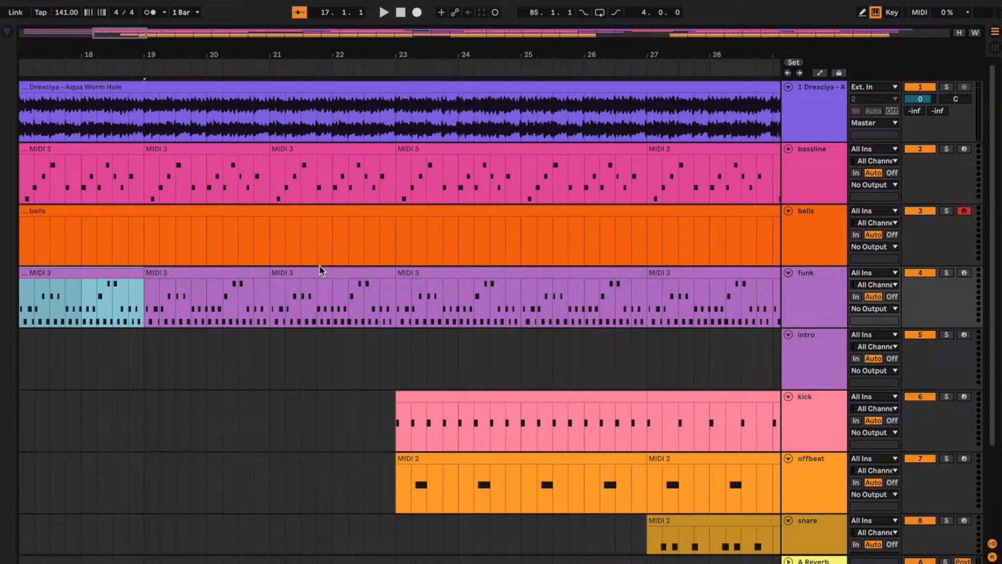
key(minus)
key(minus)
key(minus)
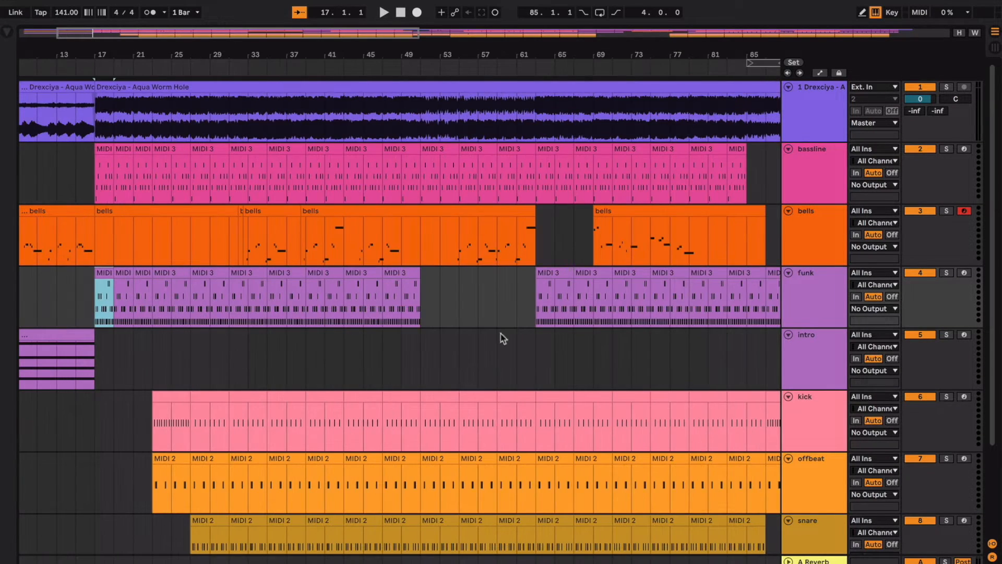
scroll(468, 293, down, 2)
scroll(467, 294, left, 2)
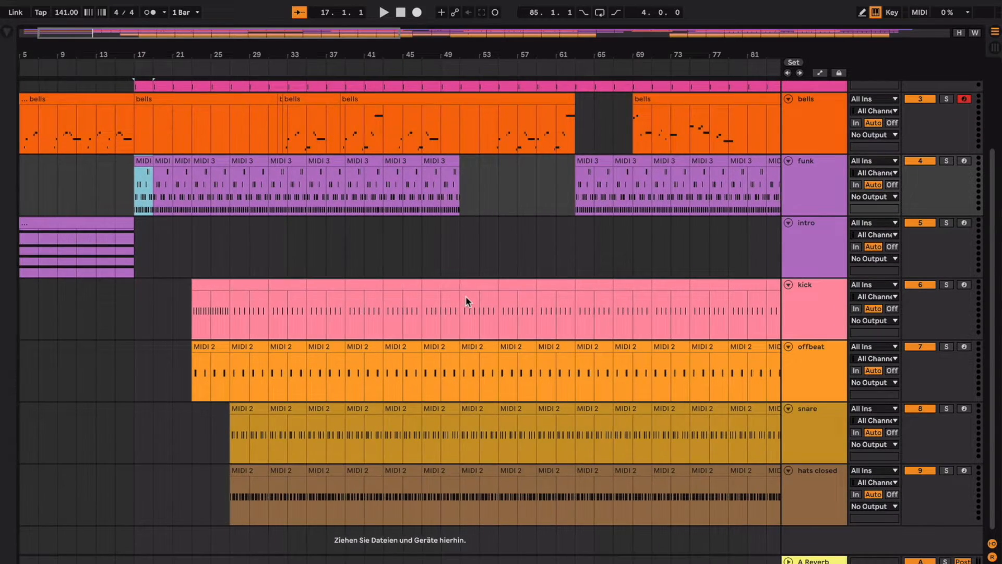
scroll(468, 300, left, 2)
scroll(468, 300, up, 2)
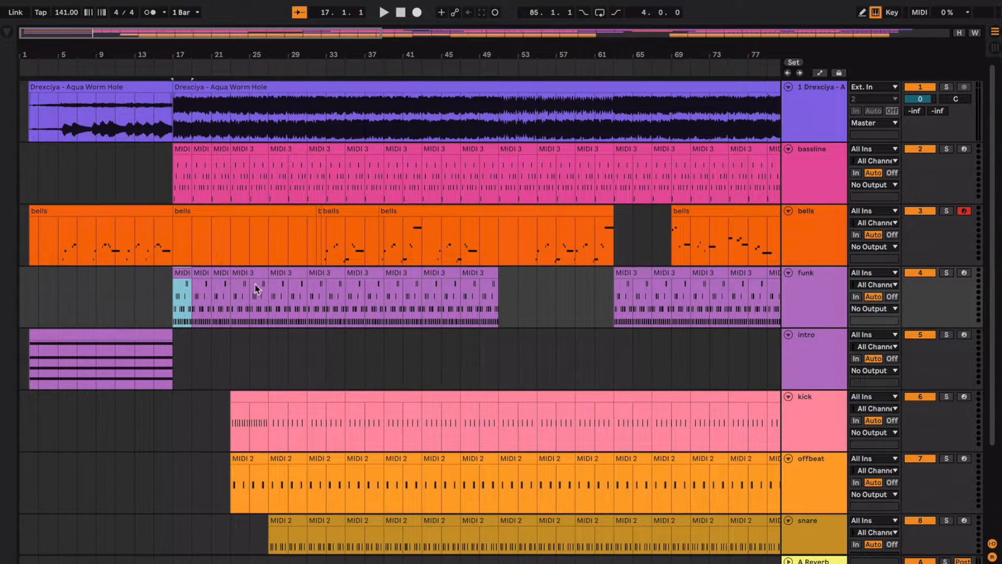
key(plus)
key(plus)
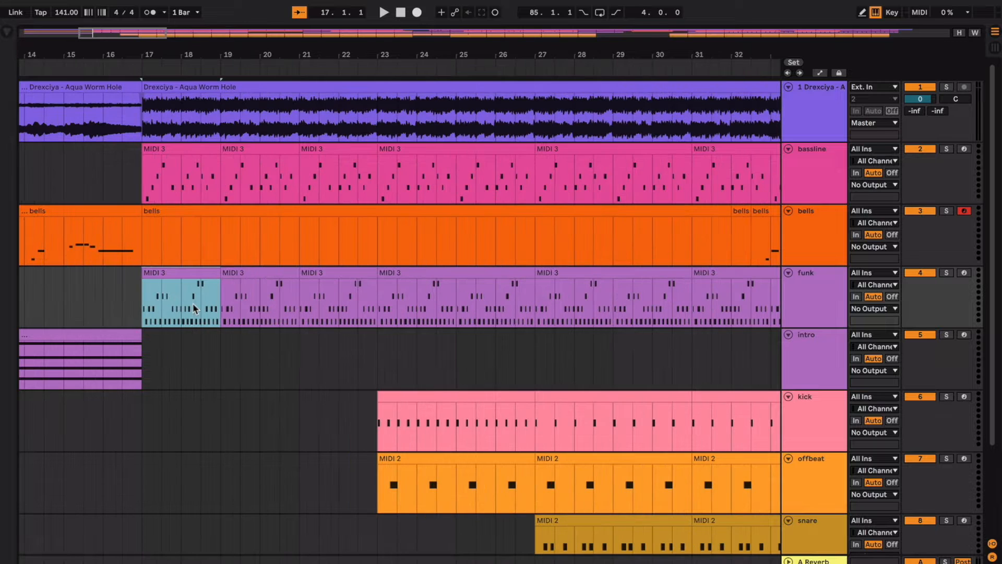
Mark the funk section from bar 17 to bar 23 and place the insert marker at bar 23 where the kick enters.
drag(146, 310, 377, 313)
scroll(378, 313, left, 1)
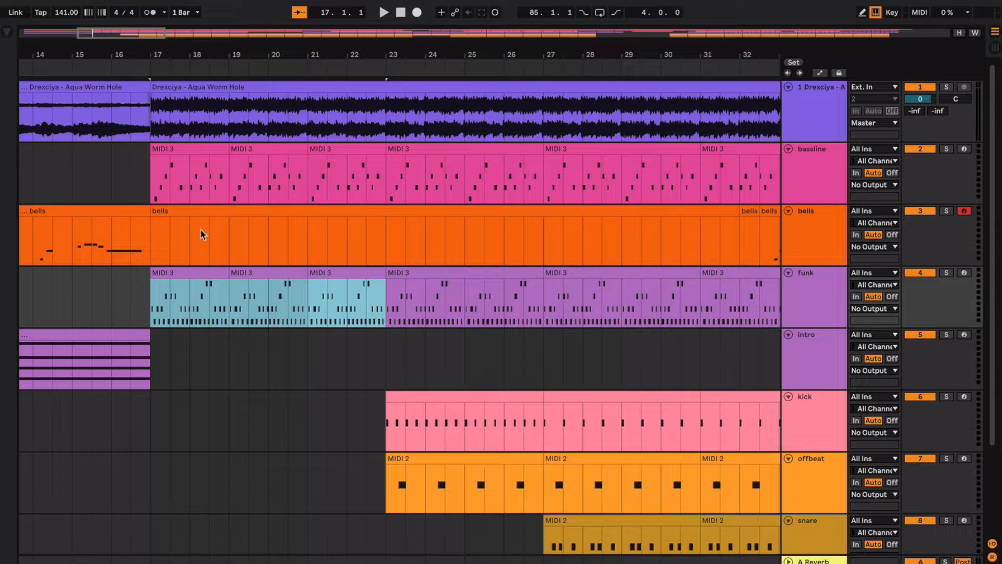
click(387, 308)
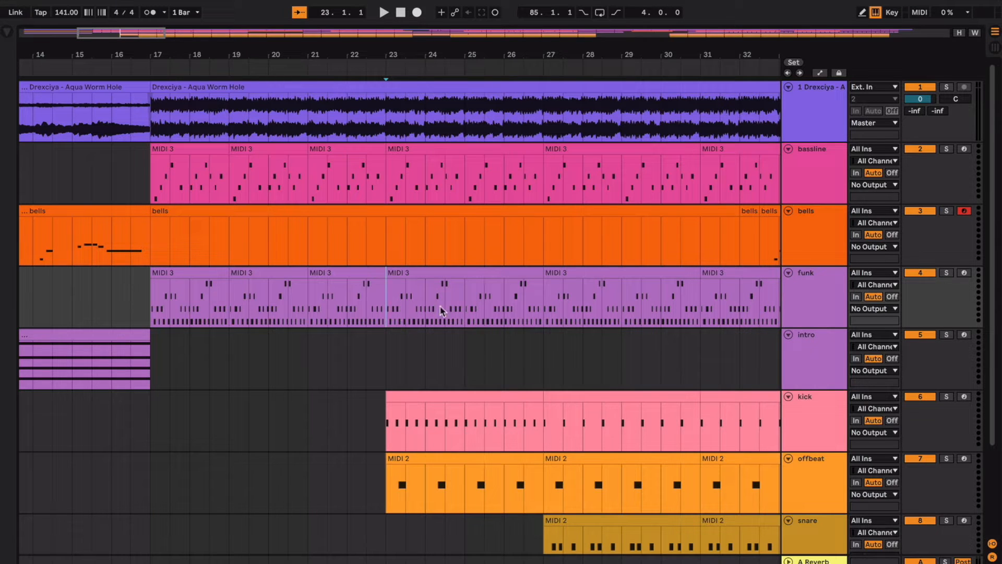
Place the insert marker at bar 27 on the funk track and compare that section with the bars before it.
click(540, 306)
scroll(539, 305, right, 3)
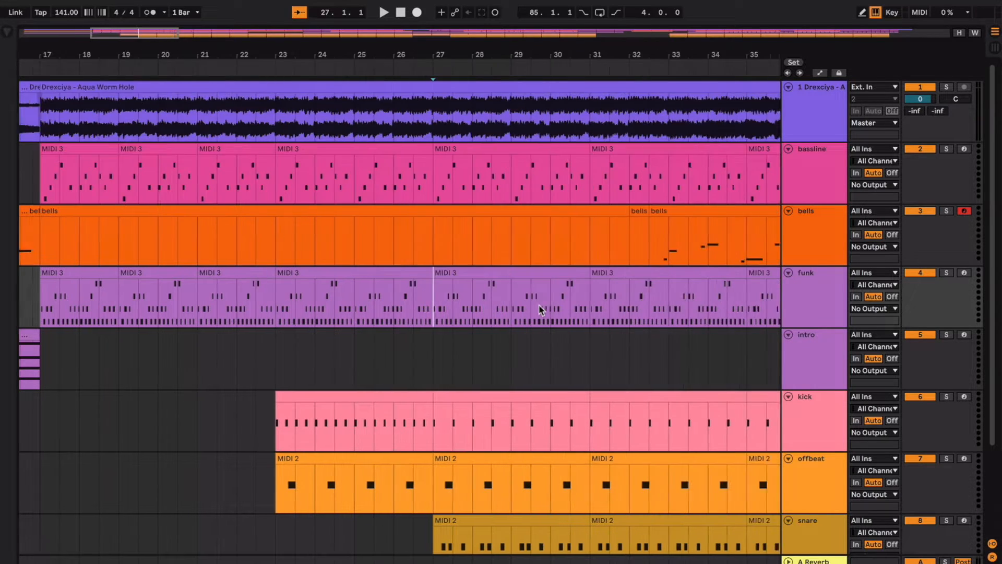
scroll(539, 306, left, 3)
scroll(539, 305, left, 5)
scroll(539, 305, right, 4)
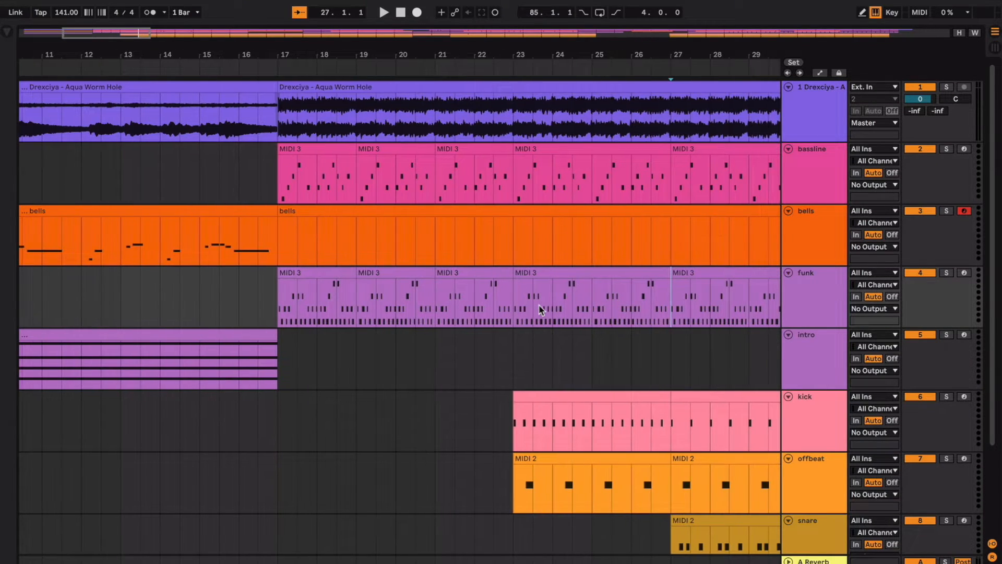
Play the arrangement from bar 17 through the kick and snare entries, stopping shortly after bar 28.
click(296, 252)
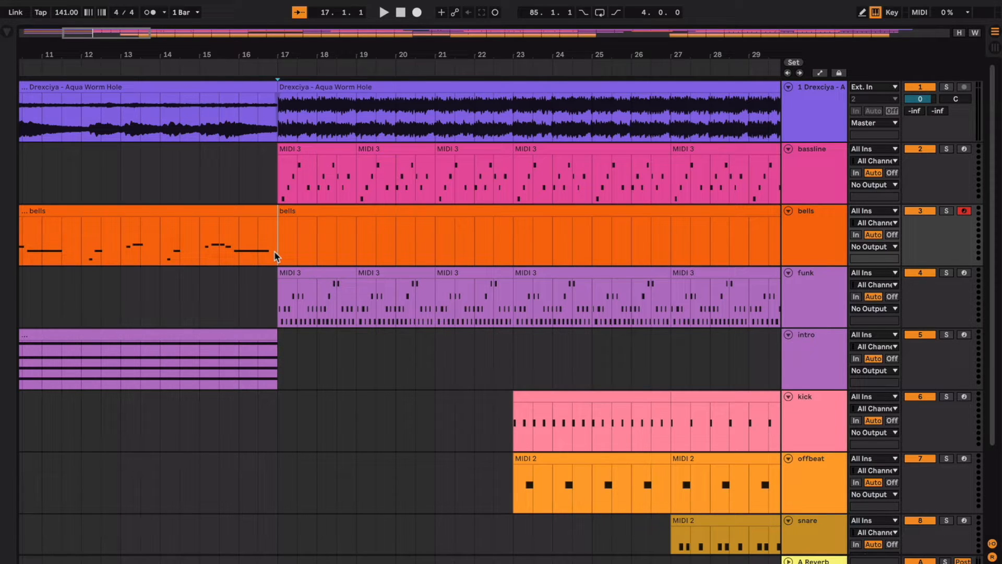
key(space)
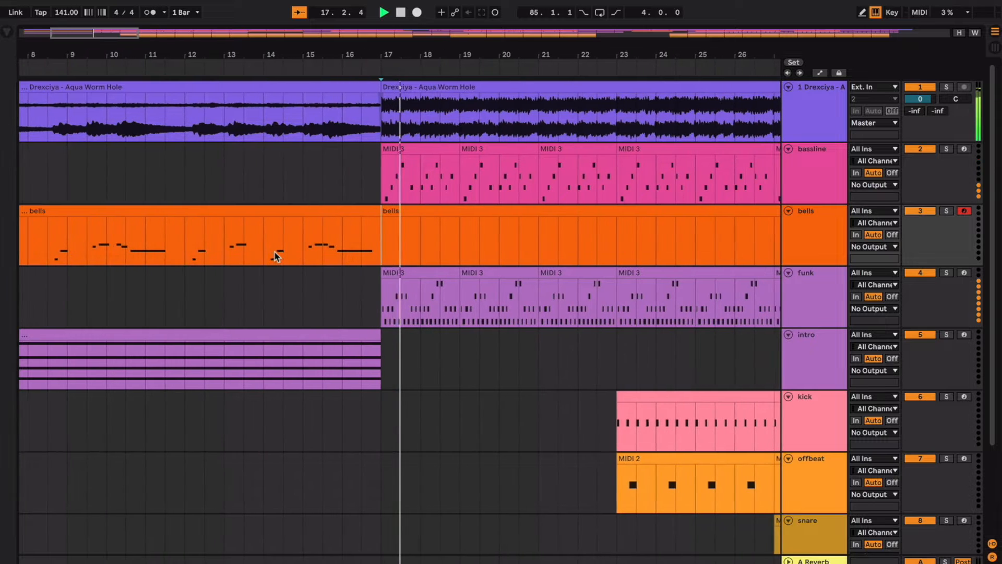
click(580, 235)
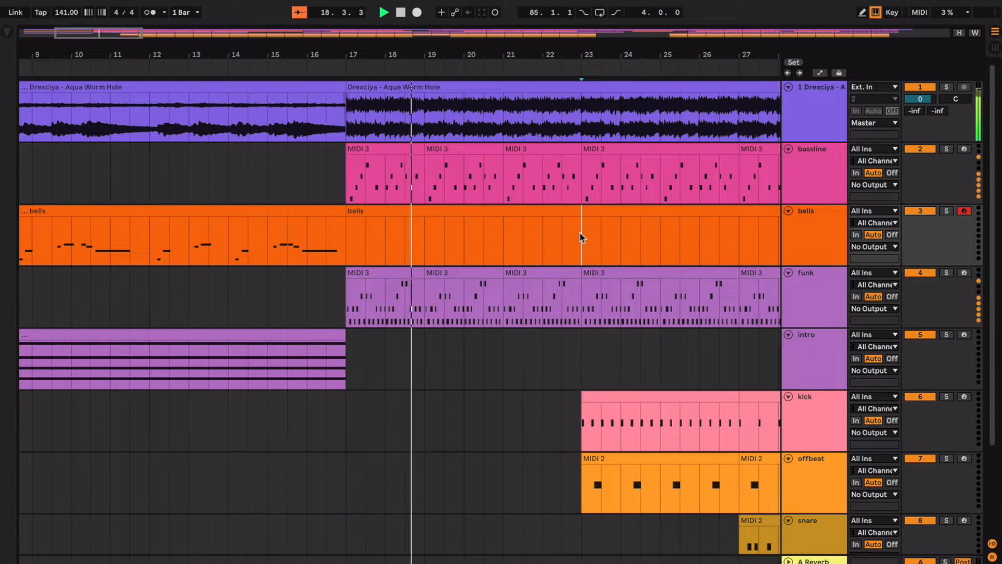
key(plus)
key(plus)
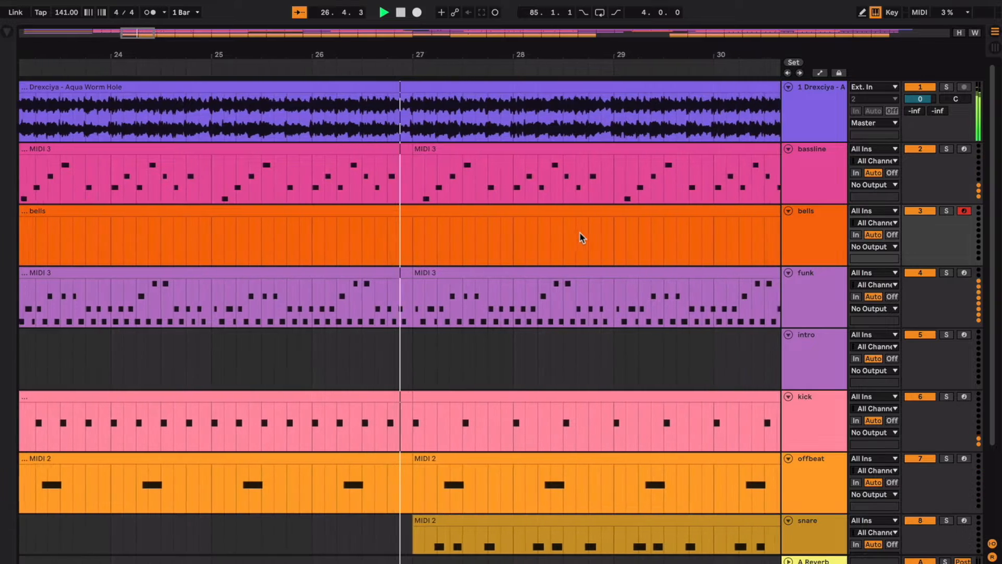
scroll(579, 233, down, 3)
scroll(580, 232, up, 1)
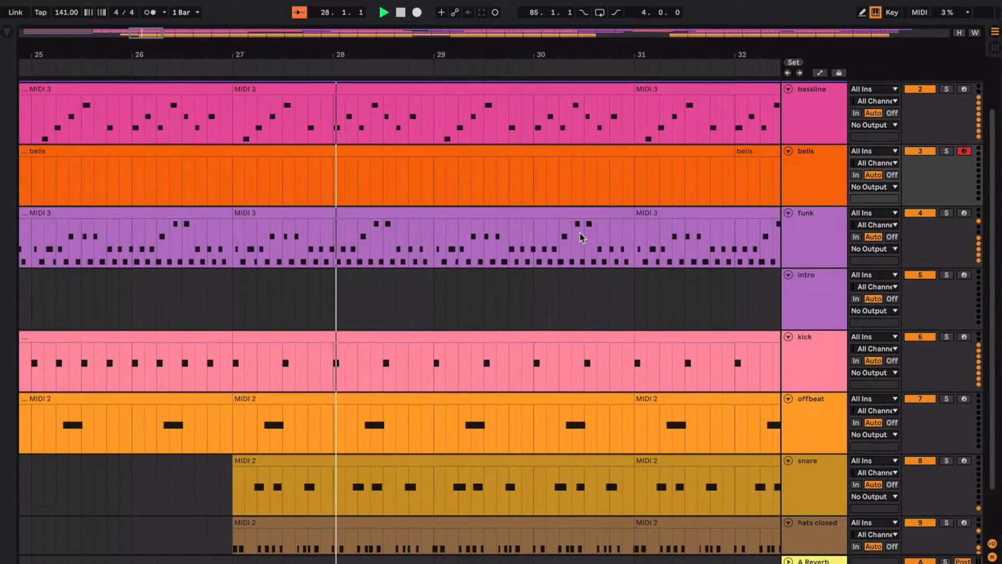
key(minus)
key(space)
Mark the kick pattern from bar 23 to 27, then the changed kick pattern from bar 27 to 30.
click(187, 323)
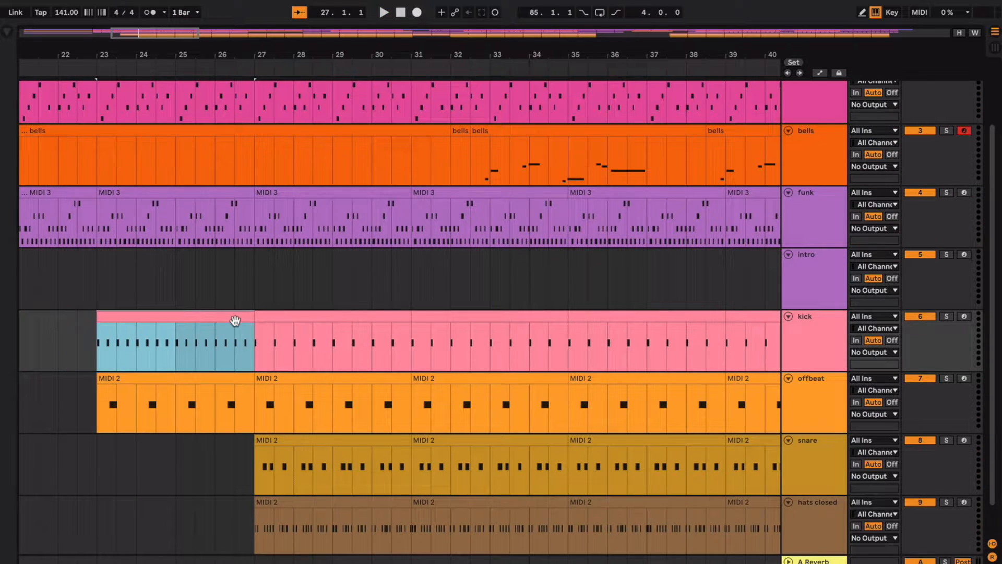
scroll(187, 325, left, 2)
click(291, 391)
click(167, 307)
mouse_move(178, 306)
mouse_down()
mouse_move(315, 306)
mouse_move(423, 327)
mouse_up()
click(315, 306)
scroll(420, 327, right, 2)
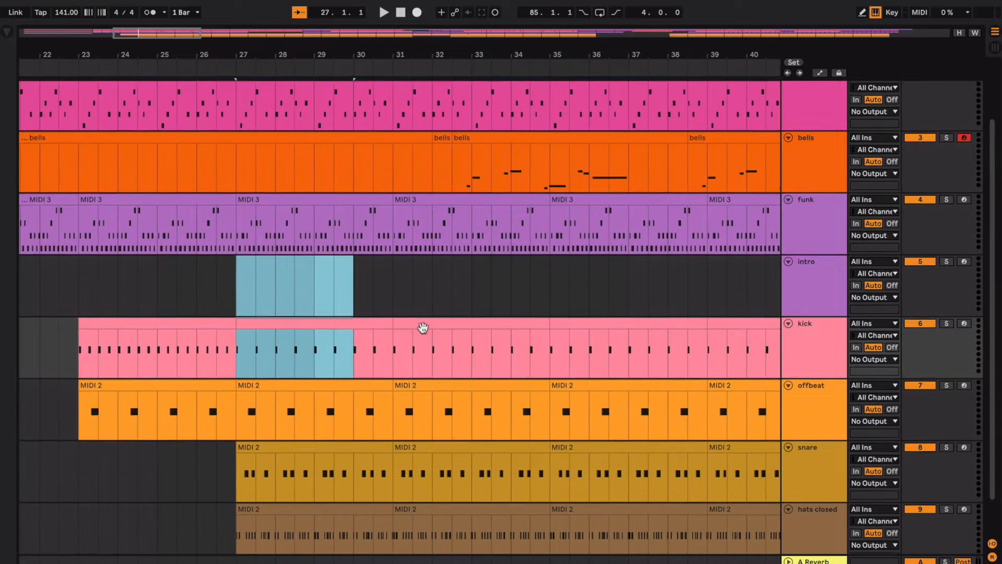
Check the snare and closed hats parts and place the insert marker at bar 29 on the closed hats track.
scroll(397, 355, down, 1)
click(331, 404)
click(318, 486)
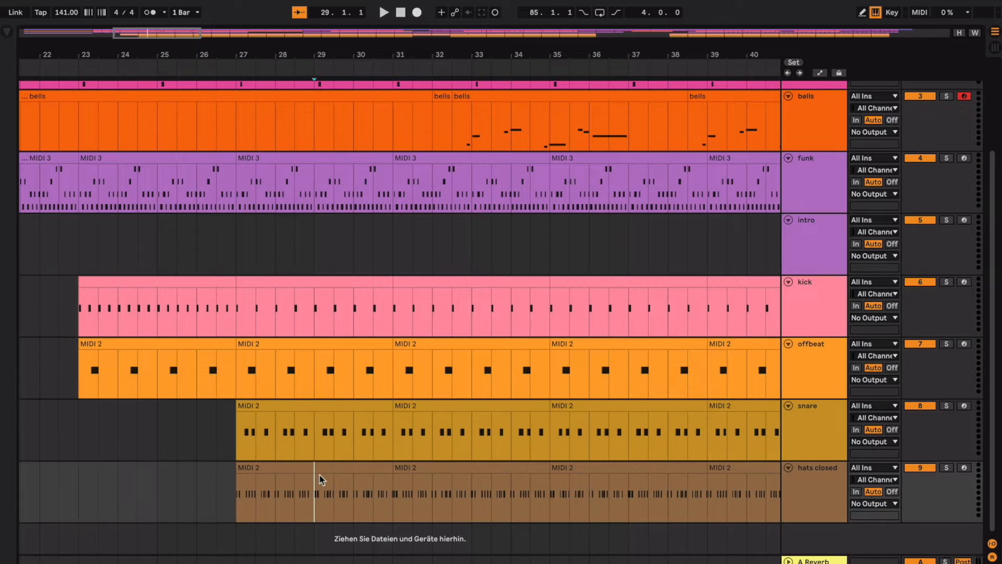
scroll(320, 479, up, 1)
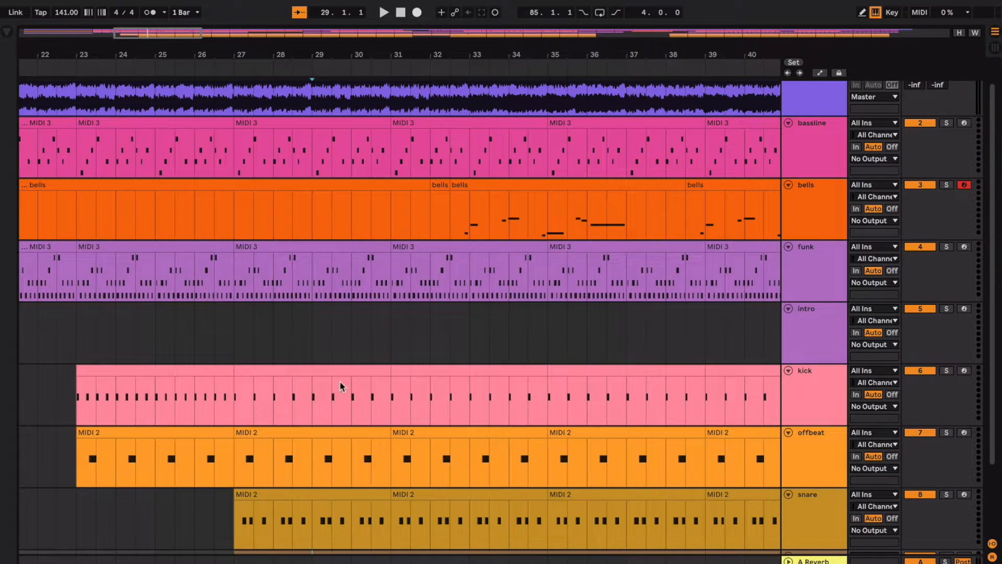
scroll(352, 342, up, 1)
scroll(352, 343, right, 1)
Mark bars 27 to 33 across the funk and intro tracks, up to the return of the bells melody.
click(224, 346)
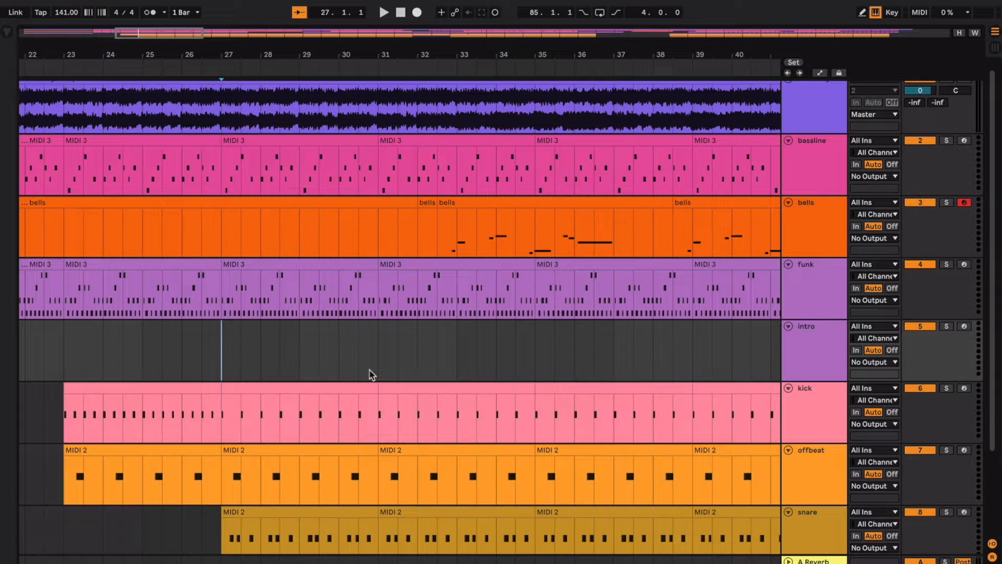
drag(218, 371, 452, 247)
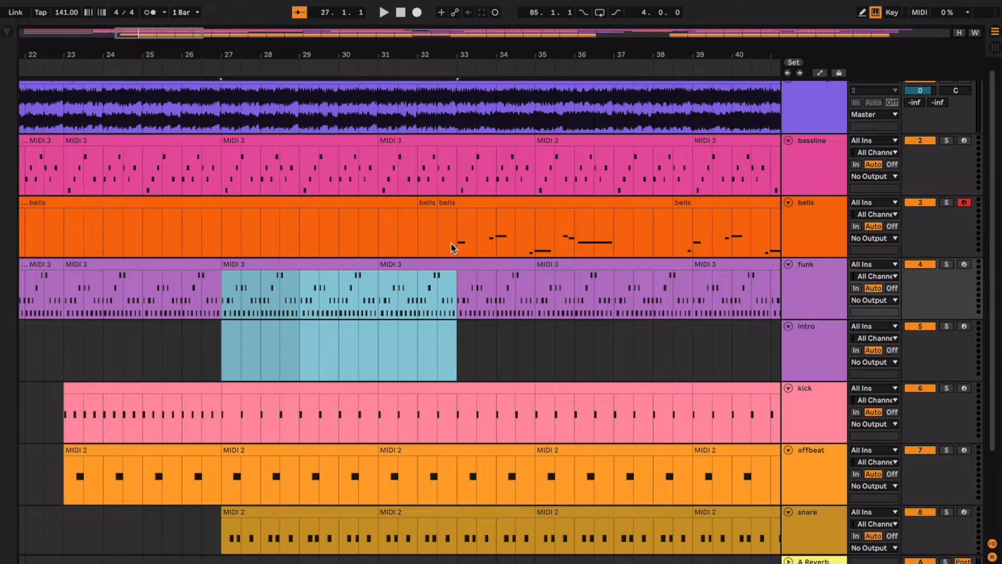
Play the arrangement from bar 27 to hear the section leading into the bells melody.
click(228, 346)
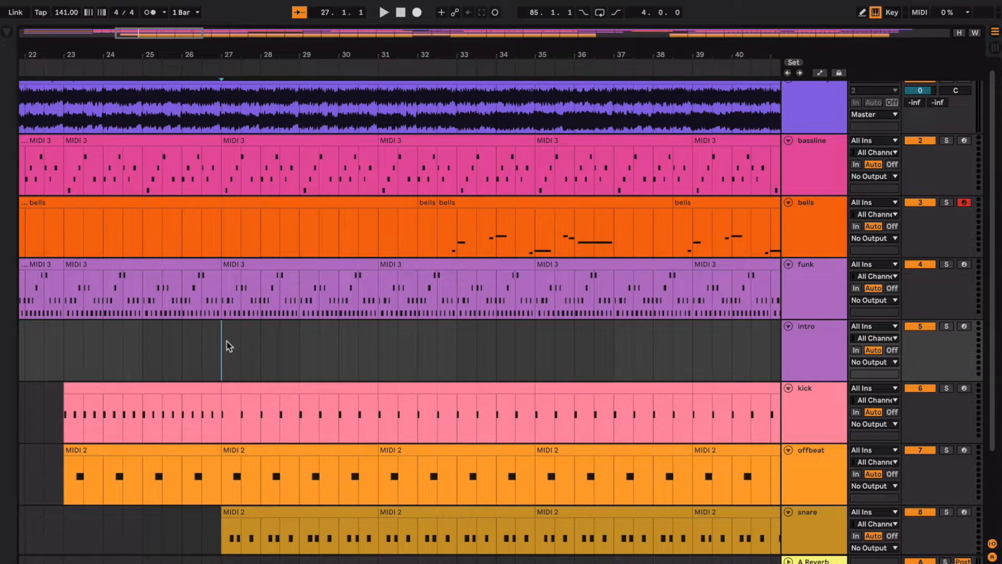
key(space)
key(plus)
key(plus)
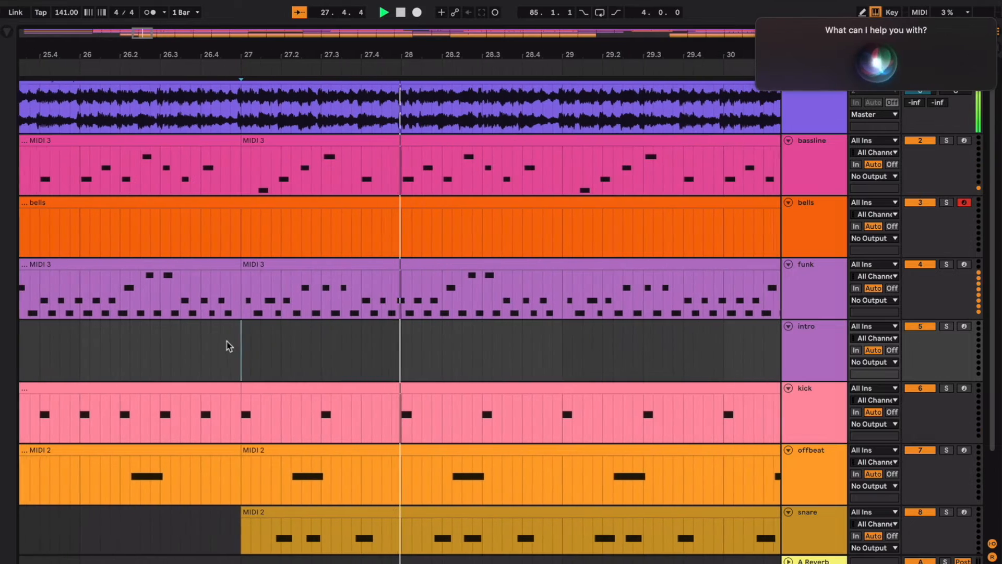
key(space)
key(space)
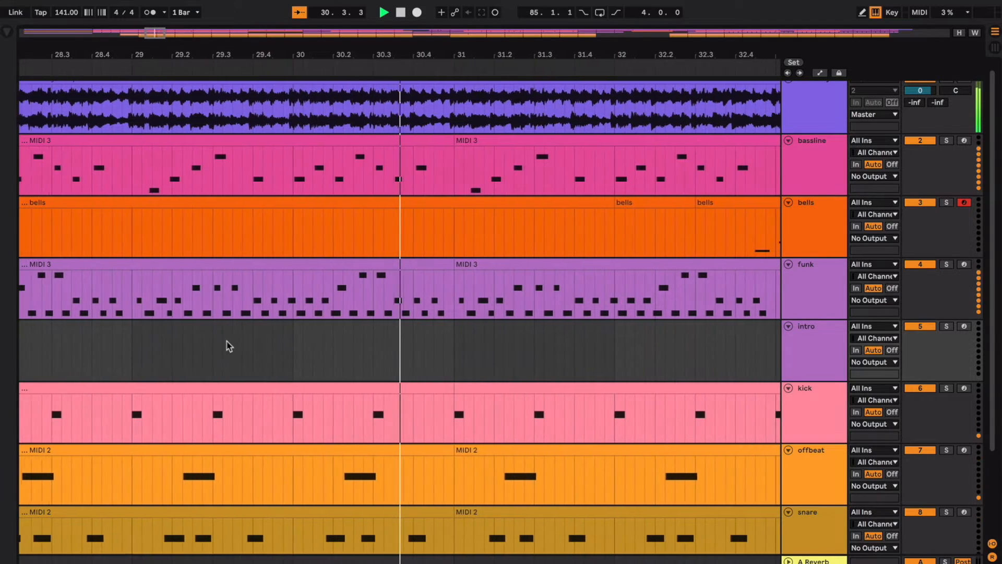
Move the intro track below the closed hats track.
click(828, 354)
drag(828, 353, 816, 557)
scroll(668, 333, up, 3)
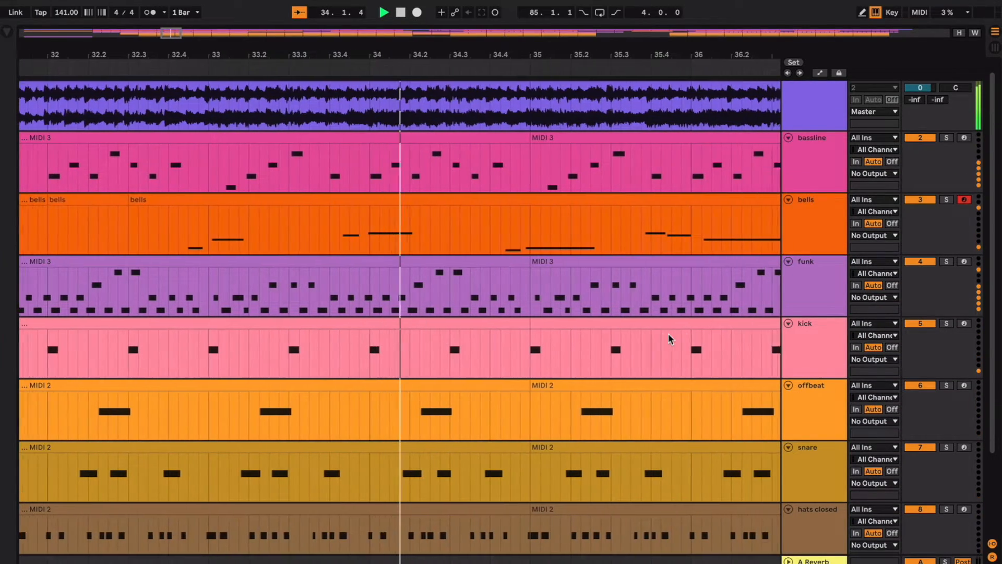
Hide the mixer controls beside the tracks to widen the arrangement, leaving the browser closed.
key(super+alt+b)
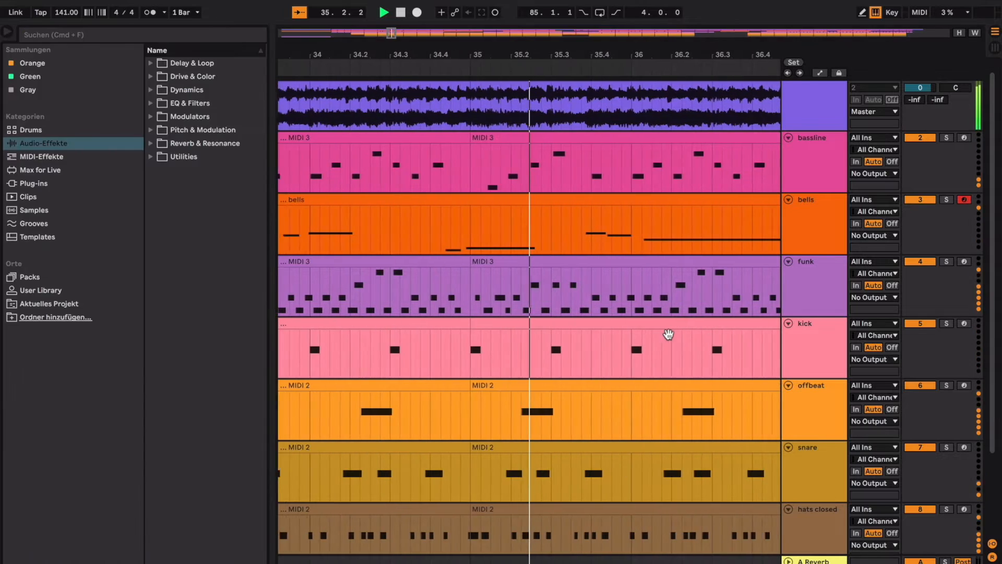
key(super+alt+b)
key(super+alt+m)
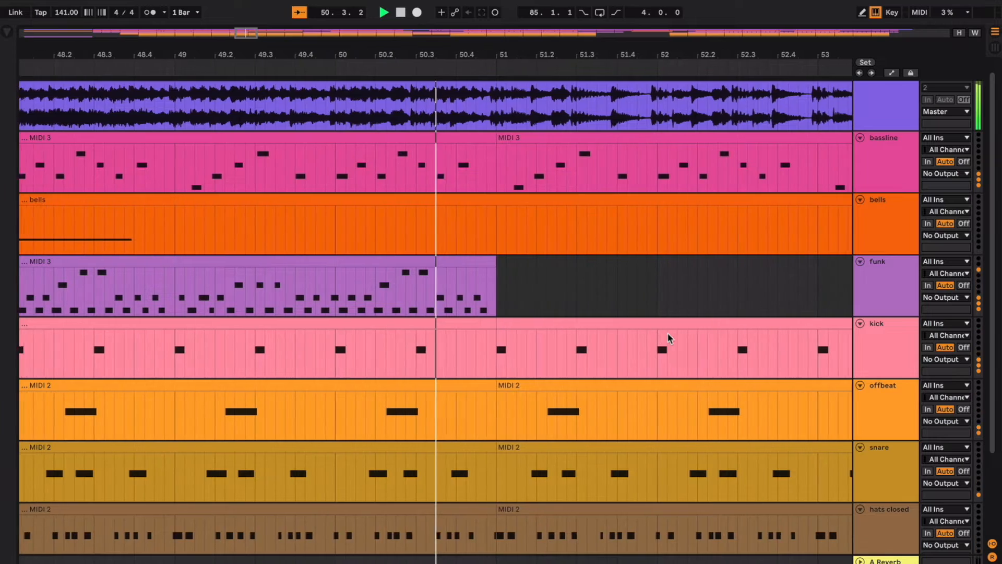
Listen past the end of the funk clips at bar 51, showing a wider range of bars, and stop playback.
click(666, 333)
key(minus)
key(minus)
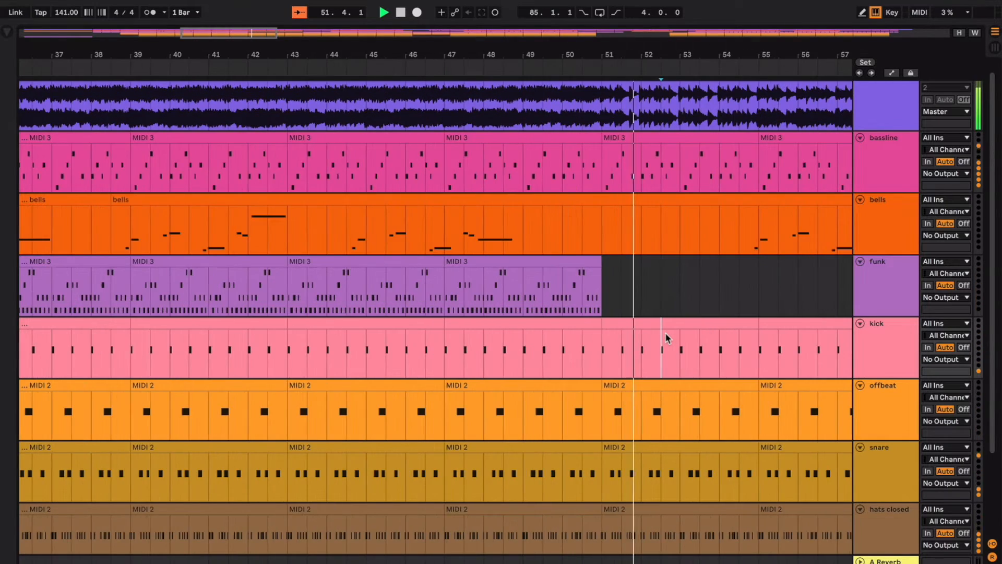
key(minus)
key(space)
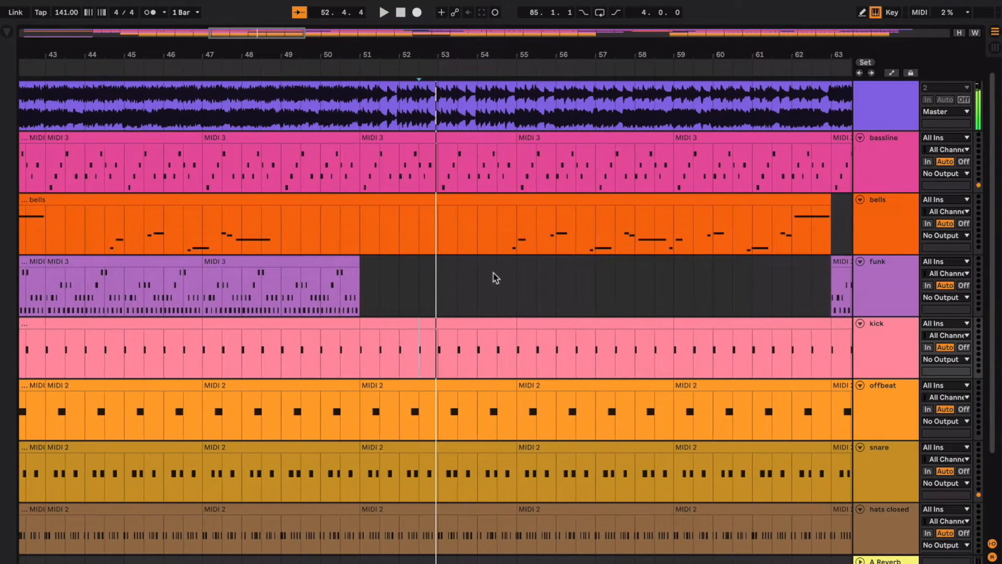
Mark the bells phrases from bar 33 to 39 and bar 39 to 44, then the high note at bar 42.
scroll(495, 278, left, 8)
scroll(493, 272, left, 5)
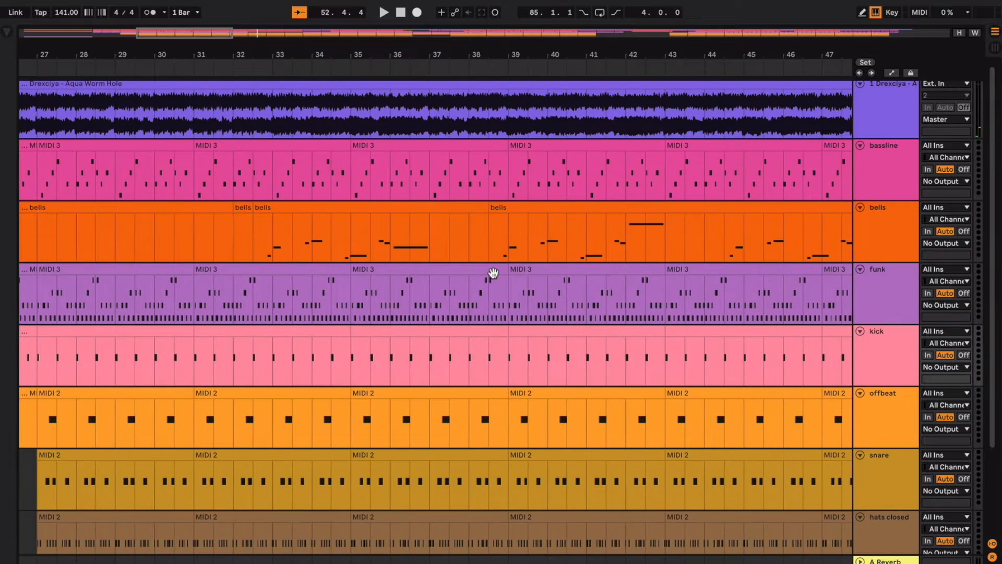
drag(272, 243, 507, 256)
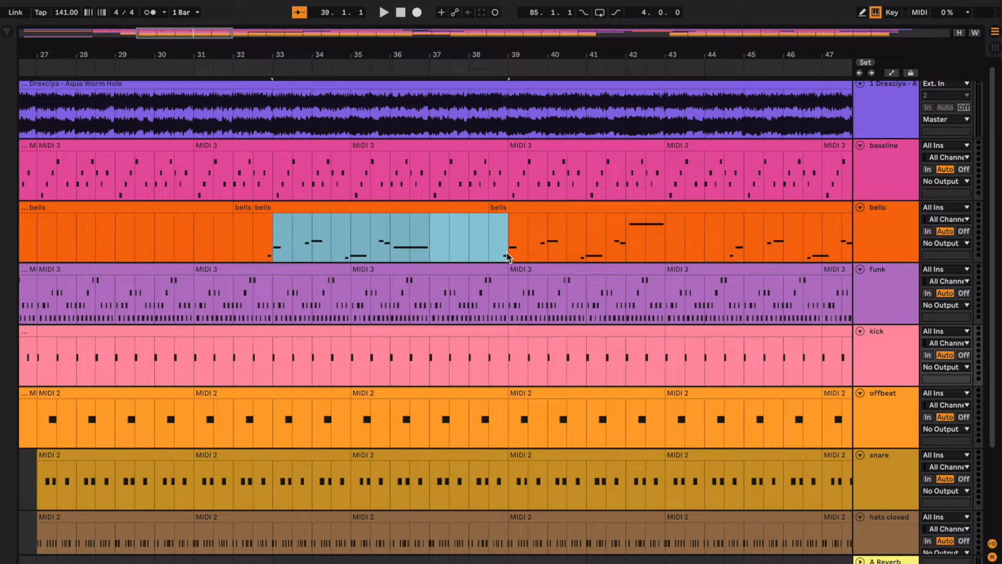
drag(508, 255, 682, 251)
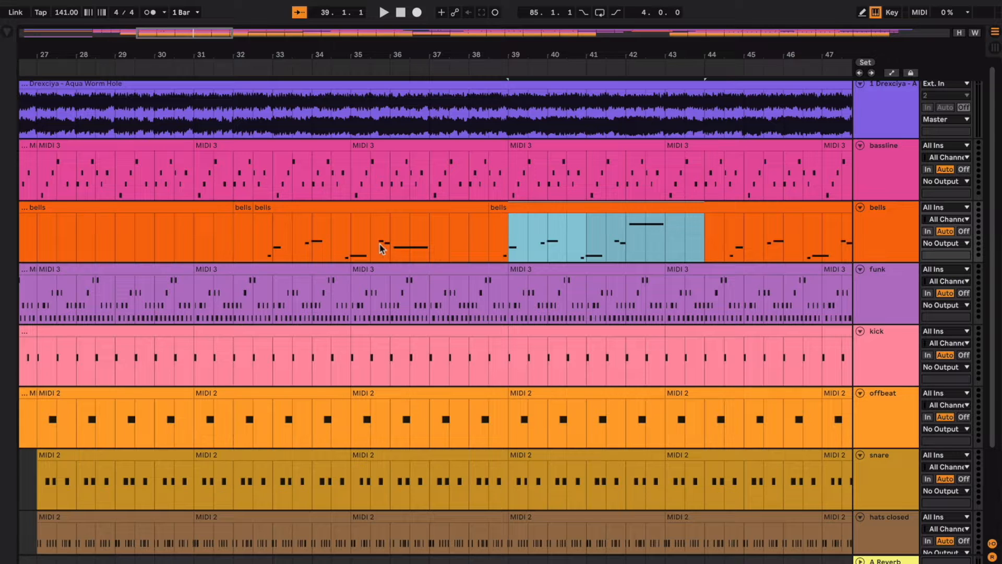
click(643, 236)
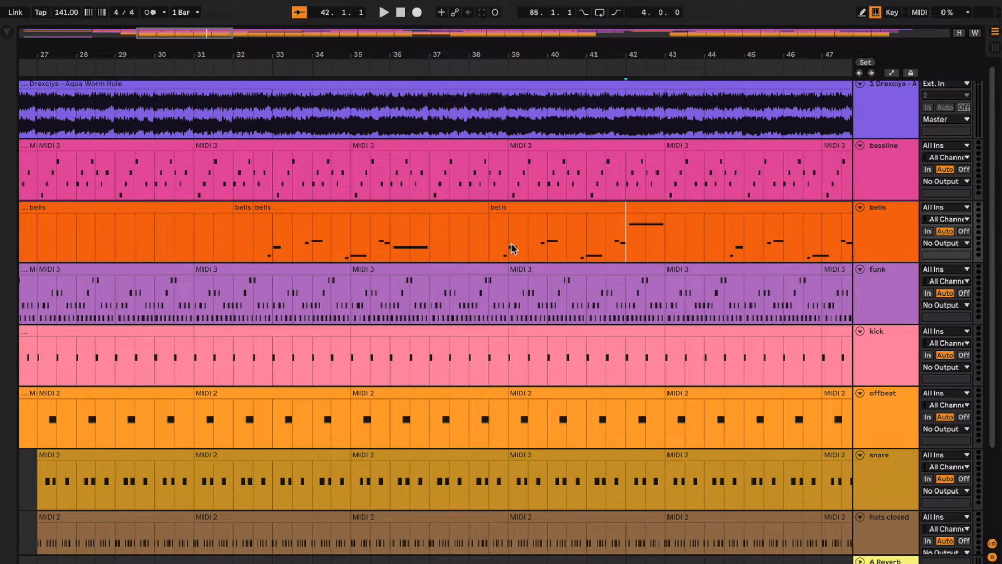
Play the first bells phrase around bars 35 and 36, then stop playback.
key(space)
click(154, 245)
key(space)
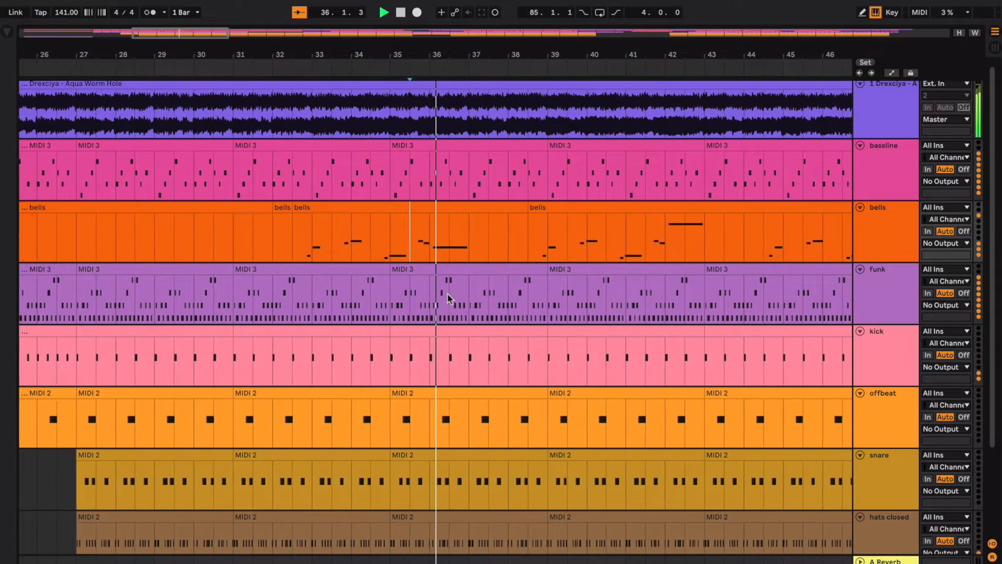
key(space)
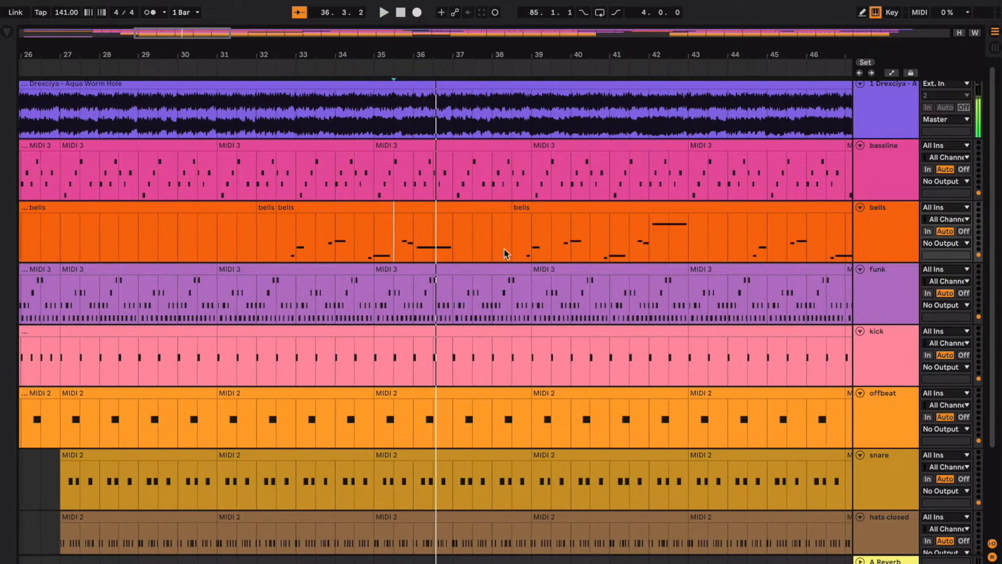
Place the insert marker at bar 38 and then bar 44 on the bells track to locate the phrase boundaries.
click(492, 218)
scroll(493, 218, right, 2)
scroll(555, 234, right, 2)
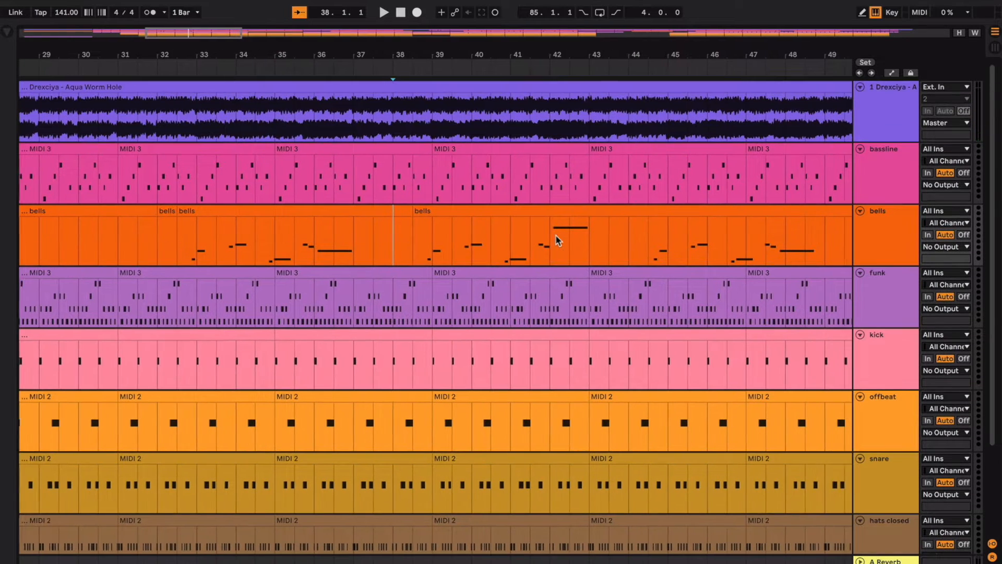
click(623, 259)
scroll(621, 259, right, 2)
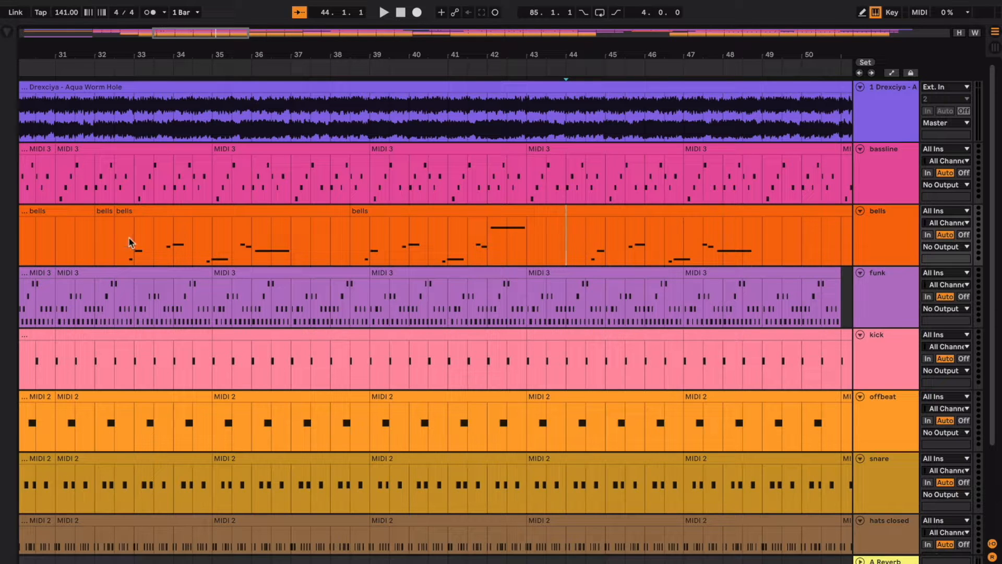
Mark the successive bells phrases, including the one starting at bar 44, and place the insert marker at bar 50.
drag(130, 243, 275, 249)
drag(350, 235, 838, 250)
scroll(789, 235, right, 2)
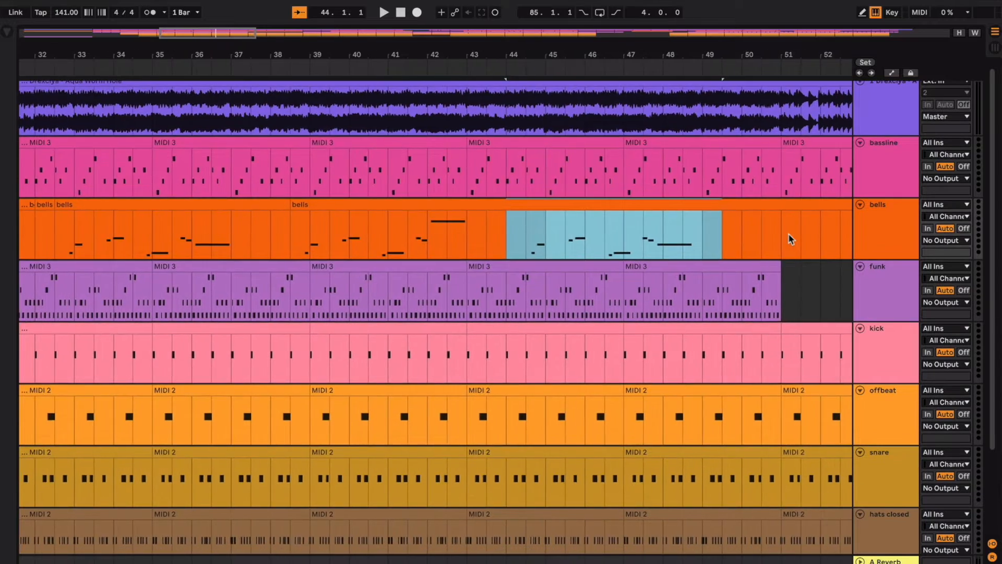
scroll(788, 235, left, 4)
drag(221, 239, 822, 231)
click(701, 231)
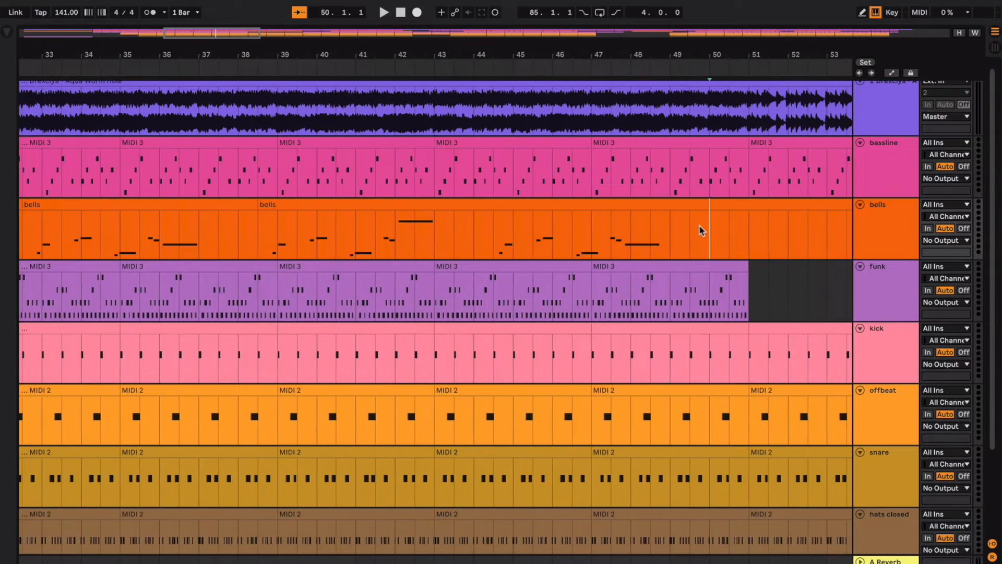
Examine which tracks keep playing and which drop out around bar 51.
scroll(655, 230, right, 6)
scroll(655, 230, down, 1)
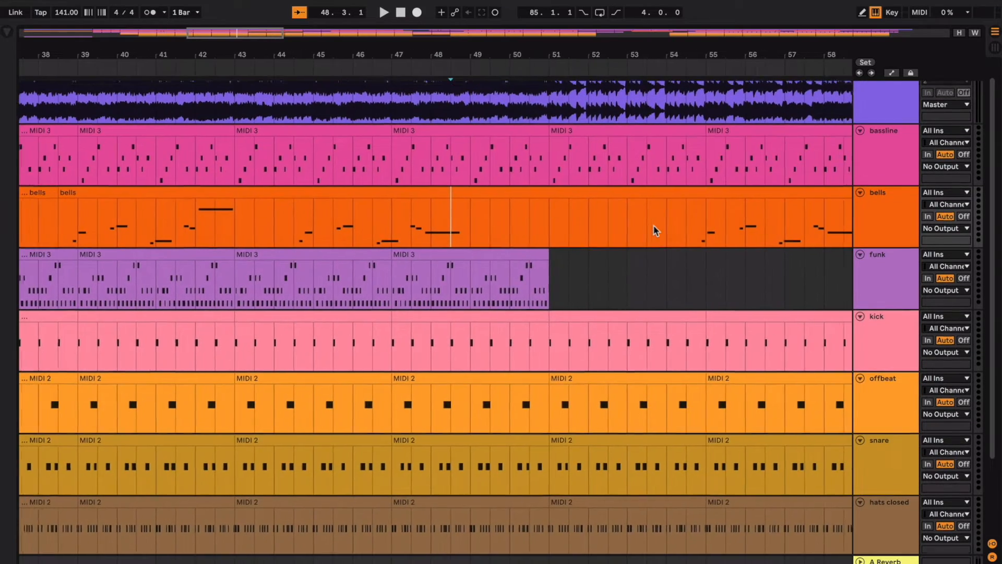
scroll(656, 231, right, 3)
scroll(656, 231, down, 1)
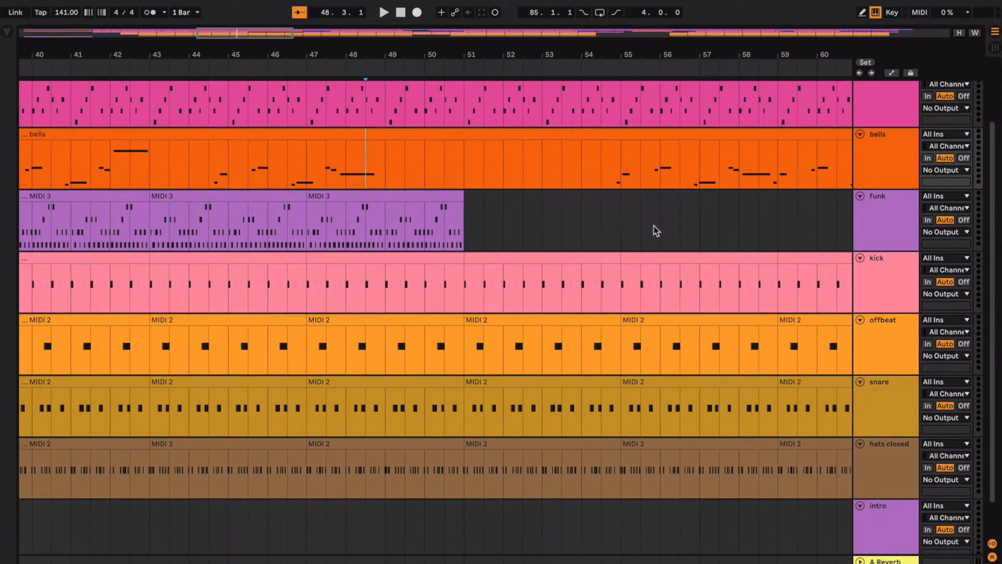
scroll(656, 231, down, 3)
scroll(653, 226, up, 4)
scroll(647, 224, left, 1)
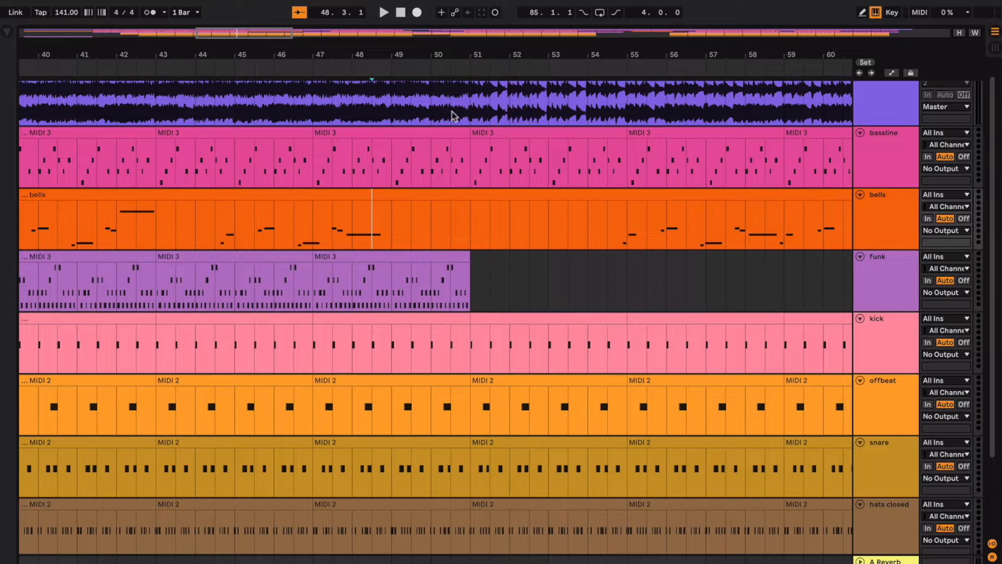
Go through the tracks around bar 47 and mark the offbeat clip from bar 47 to 51.
scroll(435, 166, left, 3)
scroll(412, 168, down, 1)
drag(459, 128, 379, 308)
drag(387, 353, 377, 496)
click(485, 365)
scroll(486, 370, right, 3)
scroll(372, 332, up, 1)
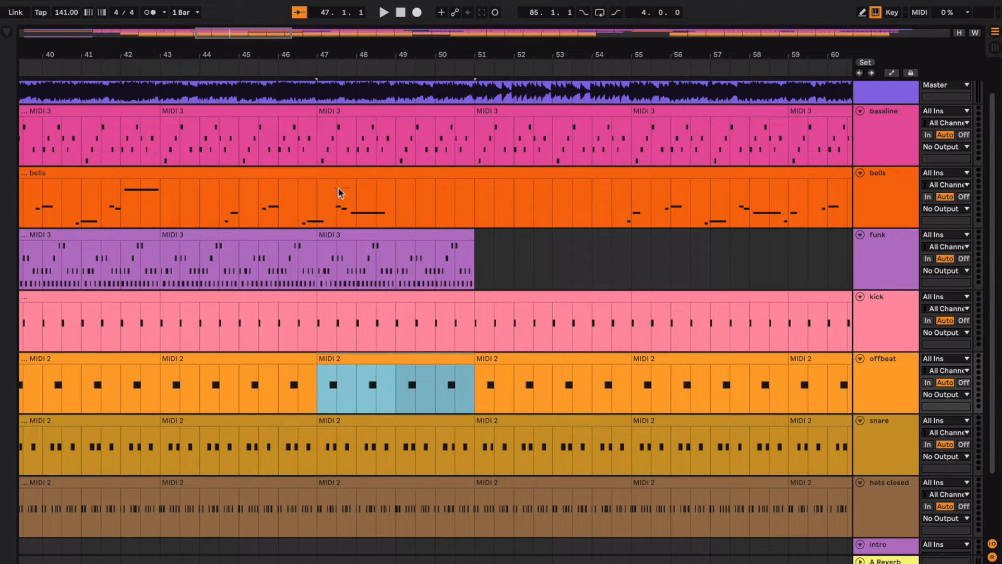
Mark the bars from 47 to 49.3 across all MIDI tracks, and mark the empty funk stretch from bar 51 to 55.
drag(415, 139, 308, 528)
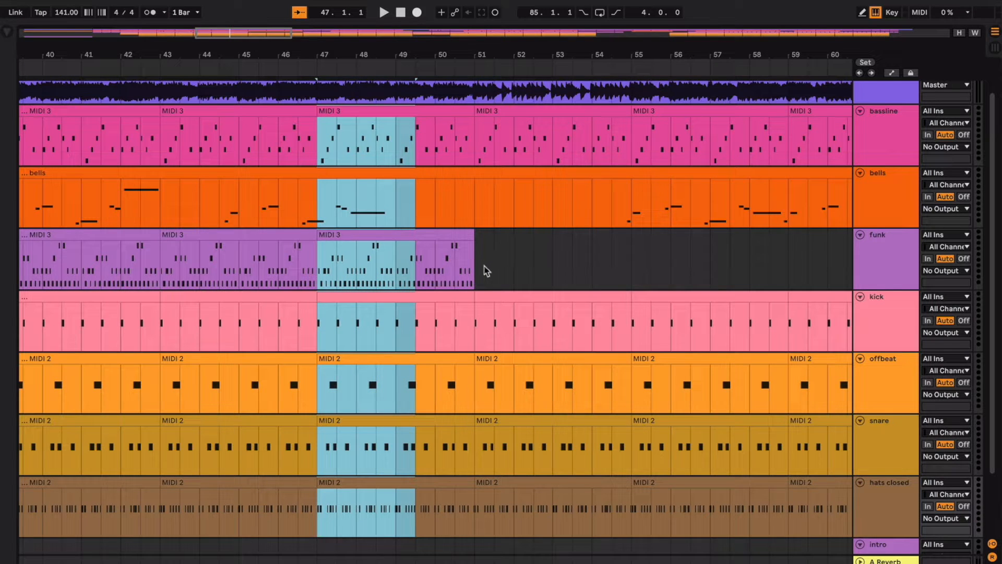
drag(481, 269, 632, 270)
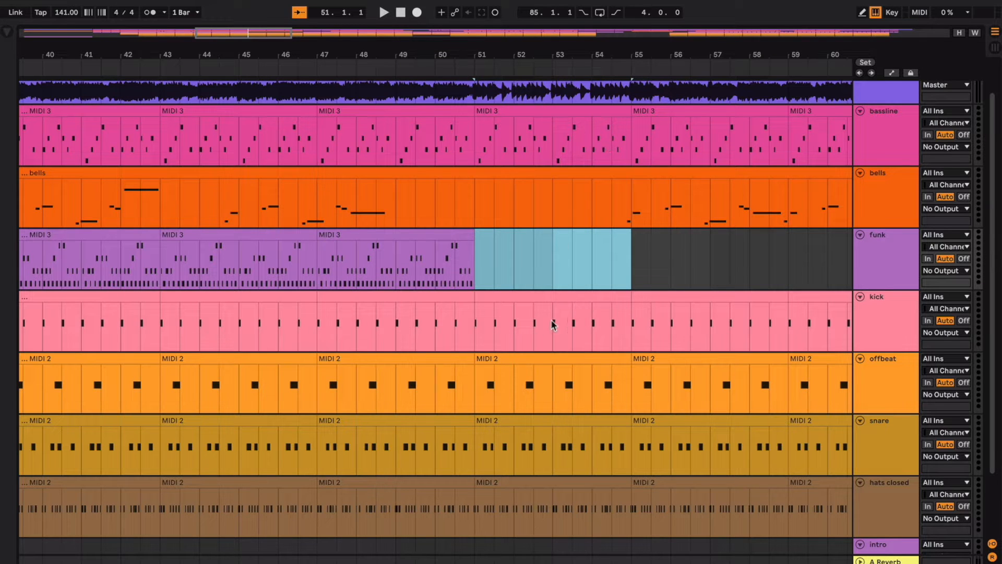
Return to the early section and select the bassline clip from bar 19 to 21.
scroll(455, 260, left, 15)
scroll(458, 257, down, 3)
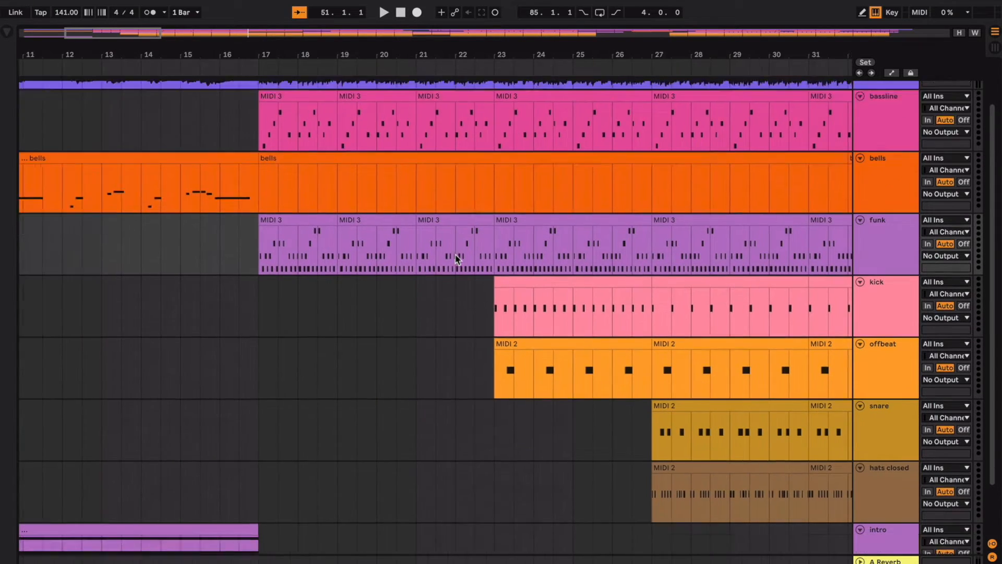
scroll(441, 249, up, 5)
click(410, 150)
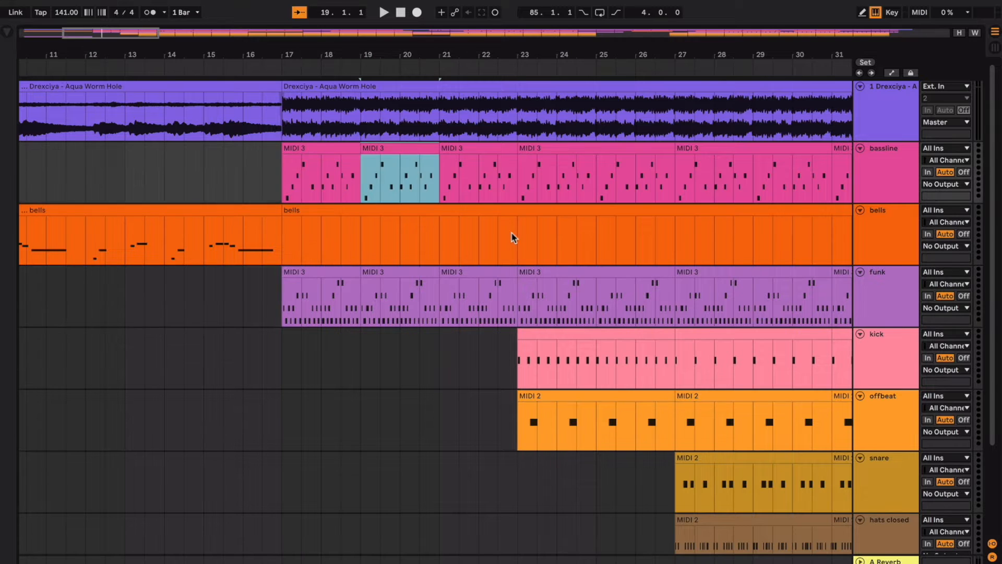
Mark bars 27 to 31 across the kick, offbeat, snare and hats closed tracks, and place the insert marker at 29.3 on the funk track.
scroll(513, 234, right, 8)
scroll(512, 234, down, 3)
scroll(514, 236, up, 2)
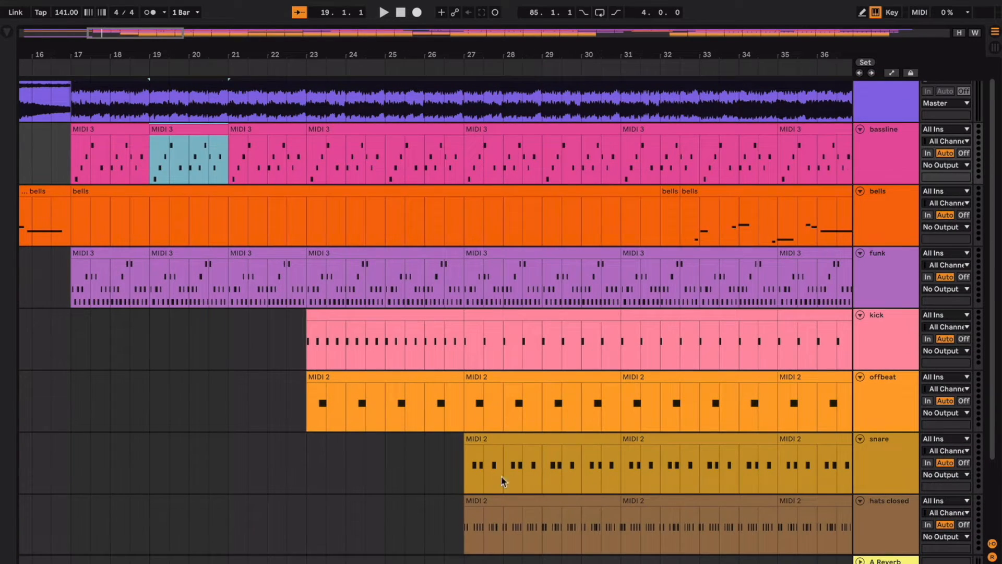
mouse_move(461, 520)
mouse_down()
mouse_move(635, 322)
mouse_move(628, 329)
mouse_up()
scroll(490, 282, right, 5)
scroll(490, 282, up, 1)
click(457, 274)
Examine the tracks that continue around bar 52 and place the insert marker at bar 51 at the end of the funk clip.
scroll(484, 282, right, 15)
scroll(484, 282, down, 1)
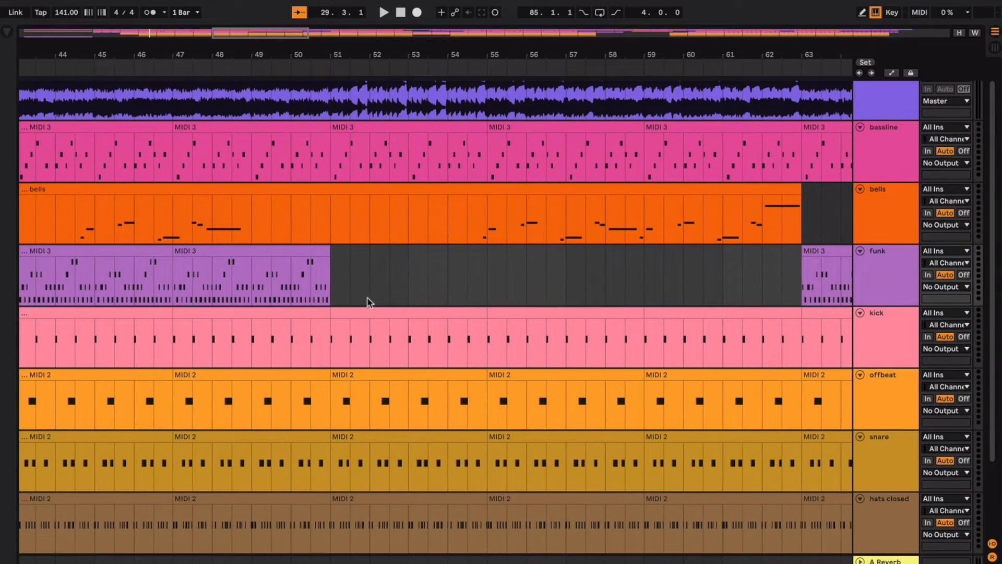
drag(369, 302, 409, 459)
click(445, 125)
click(480, 286)
click(340, 282)
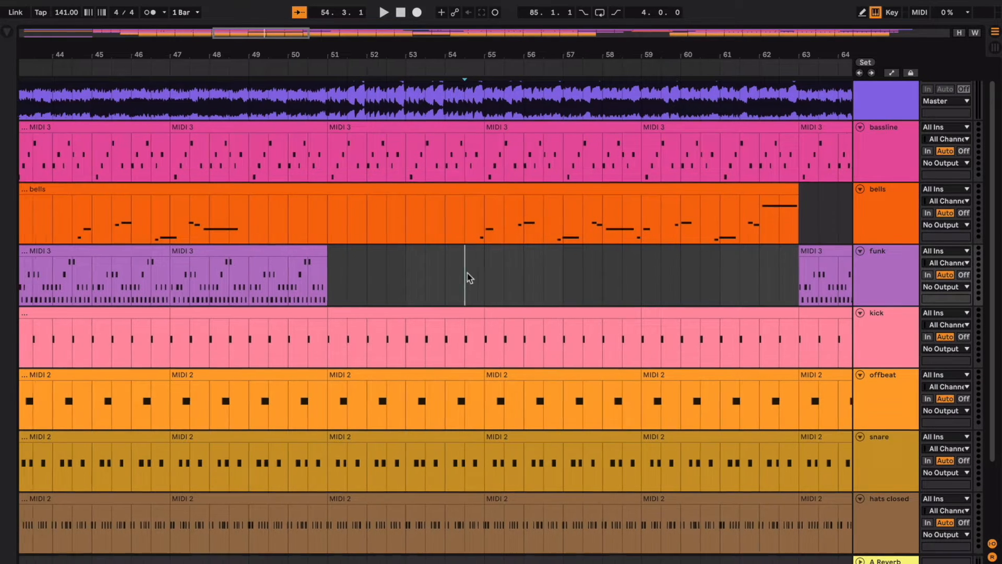
scroll(468, 274, right, 2)
click(321, 293)
click(300, 291)
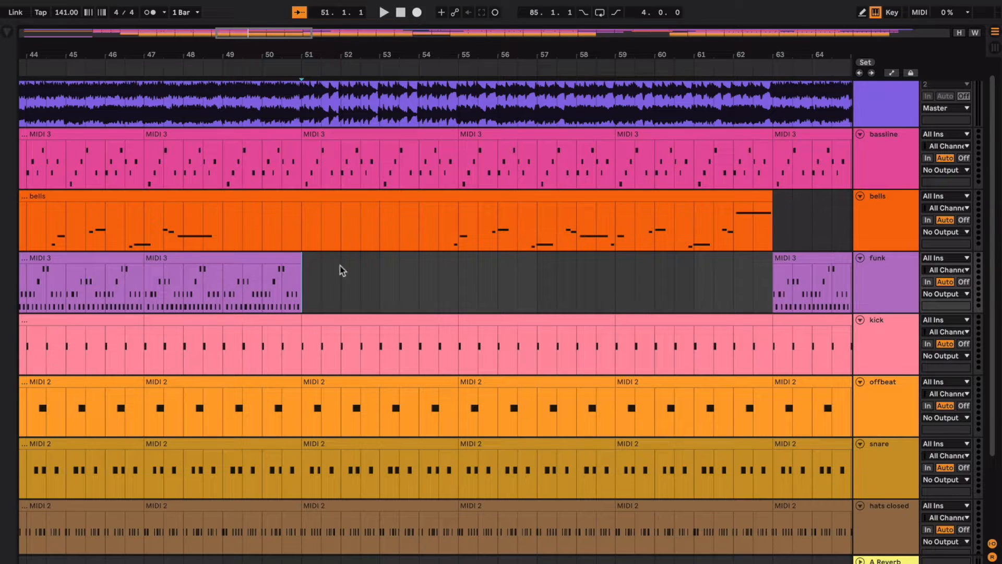
Mark the passage without the funk part and play the arrangement from bar 50.3 past bar 65.
scroll(452, 257, right, 2)
scroll(452, 256, up, 1)
mouse_move(474, 256)
mouse_down()
mouse_move(742, 236)
mouse_move(728, 216)
mouse_move(710, 413)
mouse_move(706, 395)
mouse_up()
click(493, 256)
click(233, 300)
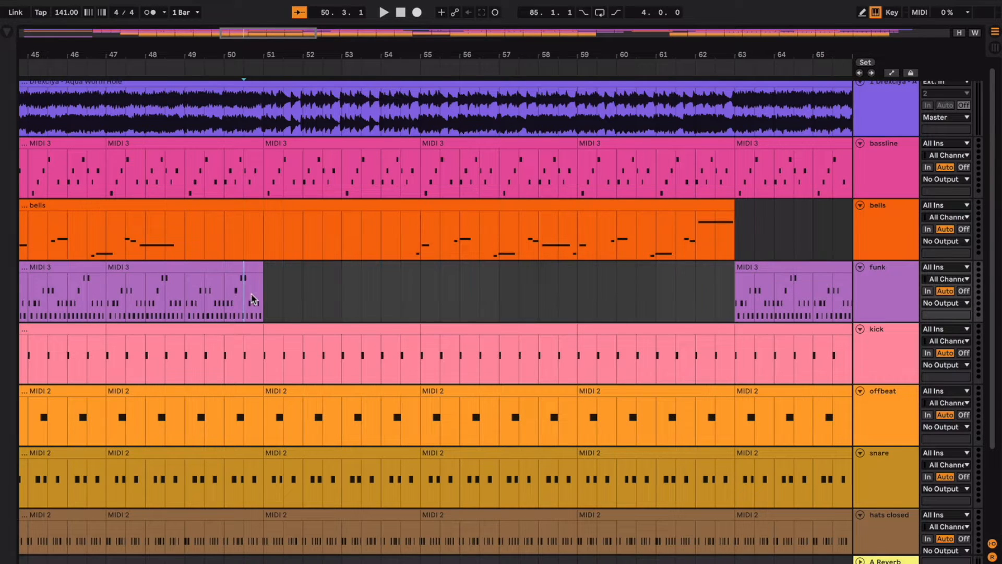
key(plus)
key(plus)
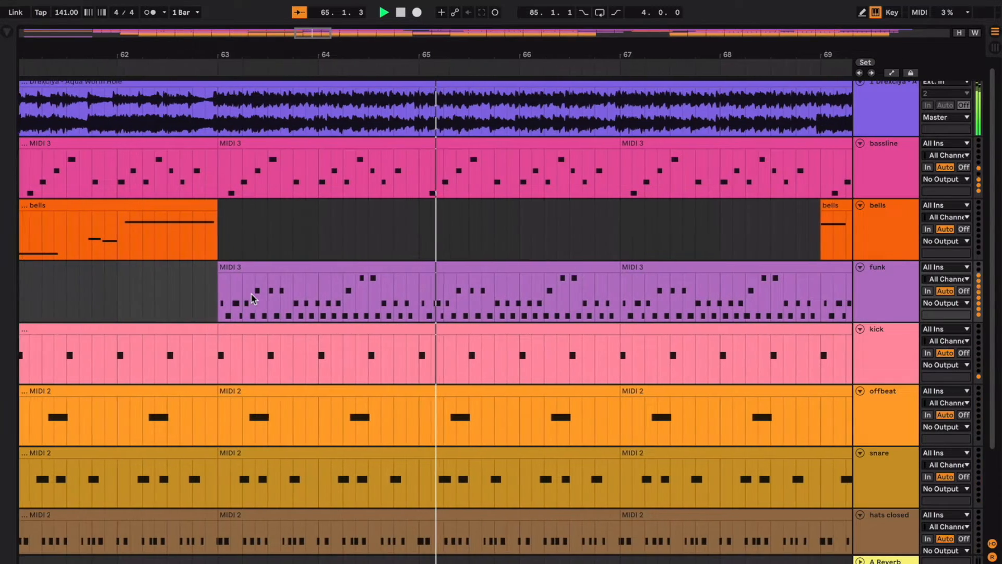
key(minus)
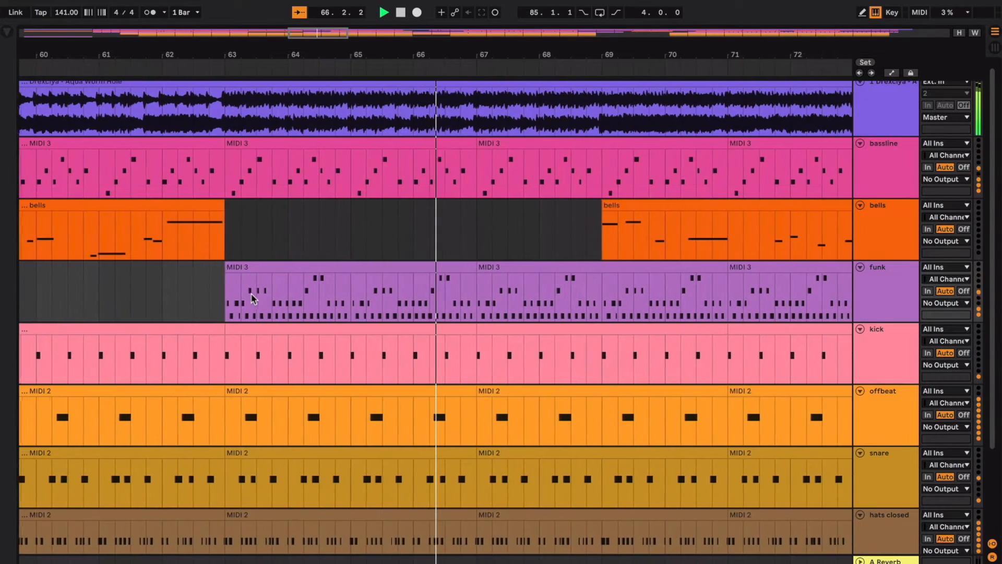
Stop playback, consolidate the funk clips from bar 63 to 71, and split the result at bar 69.
click(384, 266)
key(space)
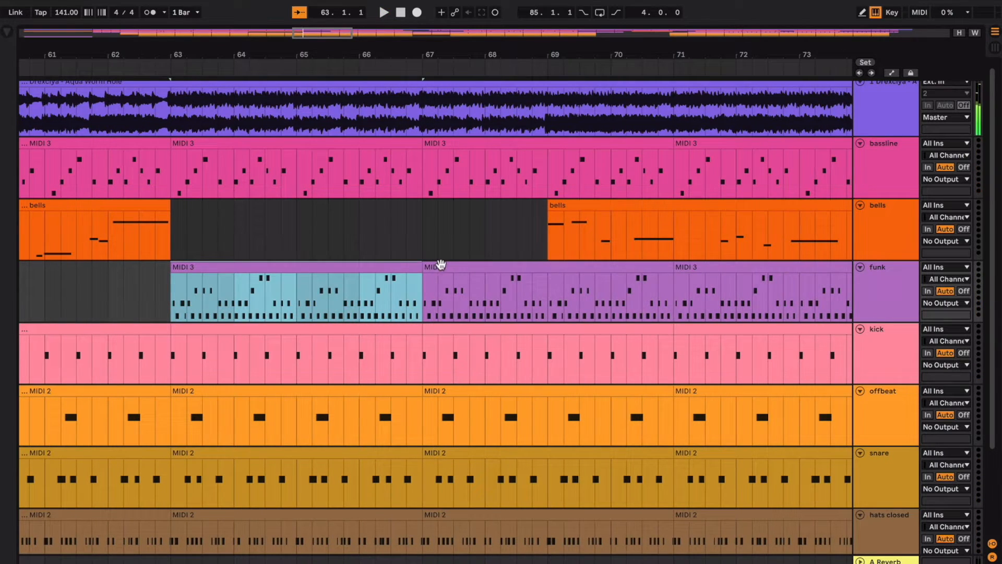
shift+click(442, 264)
key(super+j)
click(544, 295)
key(super+e)
click(348, 264)
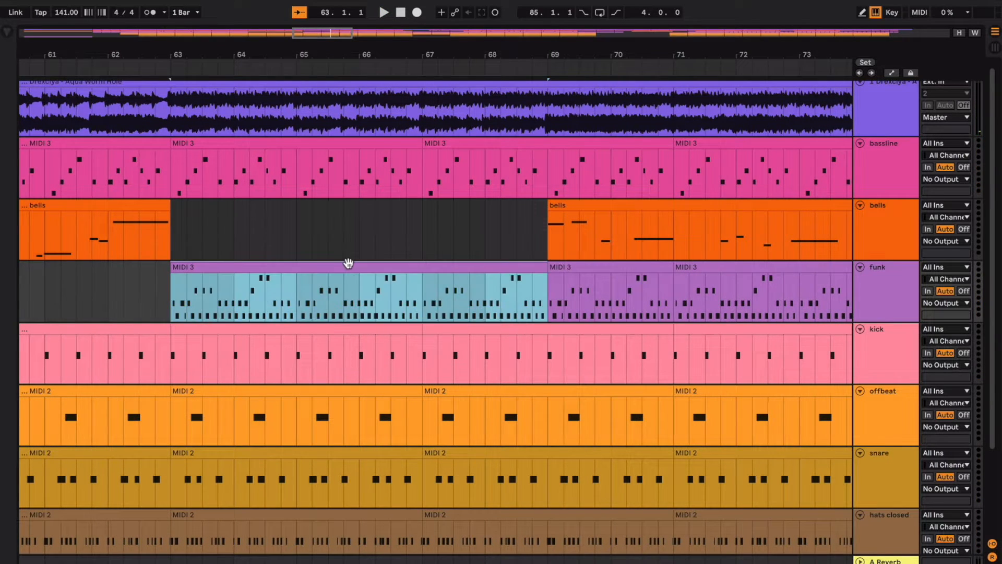
Mark the bells phrase from bar 55 to 63.
key(minus)
key(minus)
key(minus)
scroll(348, 264, left, 3)
drag(271, 230, 416, 227)
scroll(395, 226, left, 7)
scroll(395, 226, up, 1)
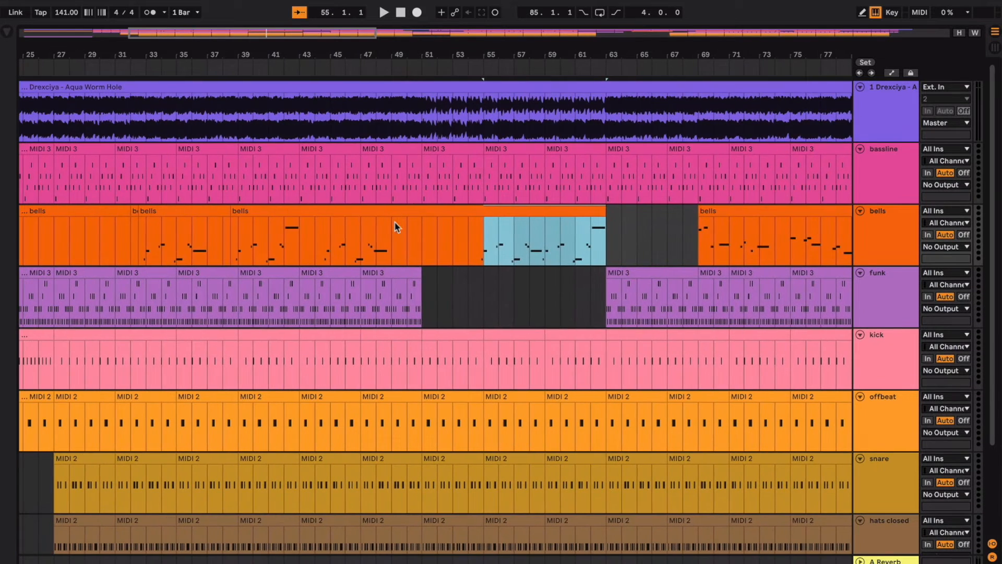
Go through the bells phrases between bars 31 and 59 and place the insert marker at bar 54 on the bells track.
click(129, 244)
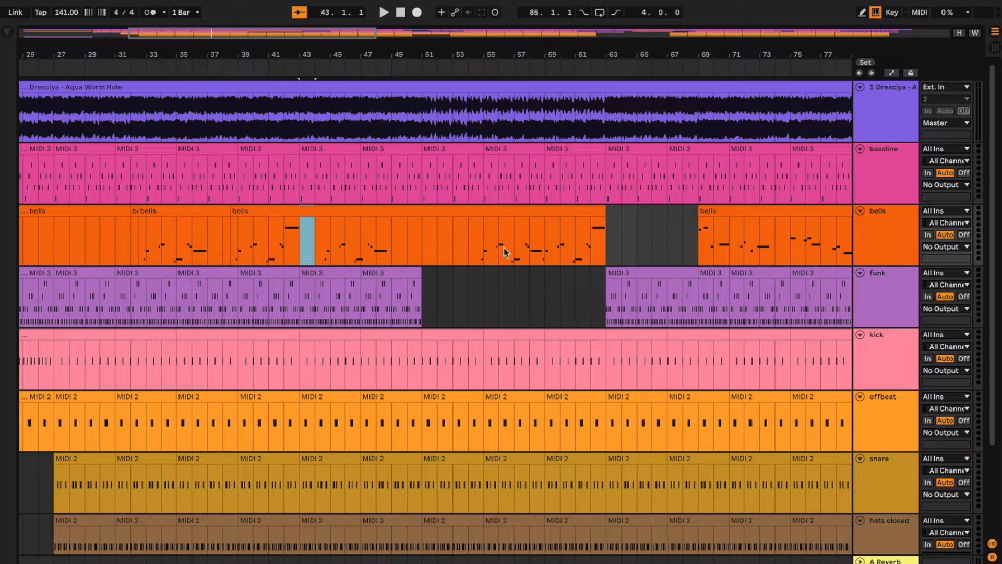
drag(505, 253, 562, 254)
click(485, 248)
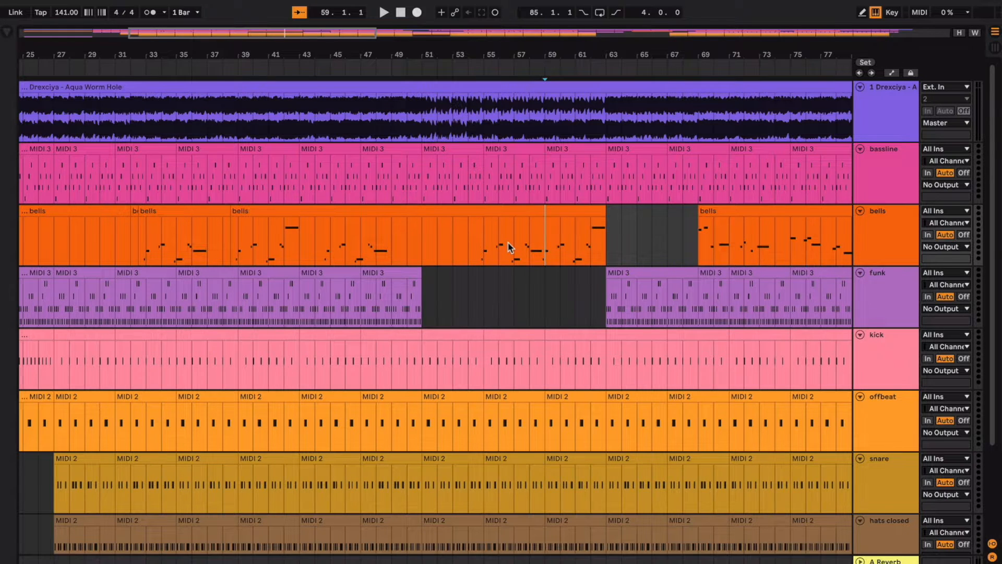
scroll(510, 248, right, 2)
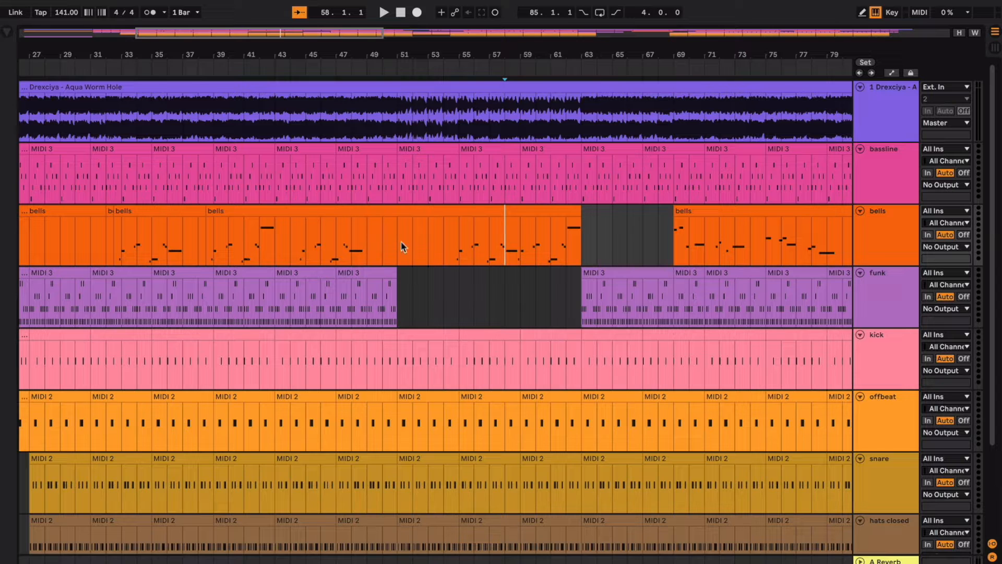
click(444, 243)
Place the insert marker at bar 63 on the funk track and mark its gap in two halves, bars 51 to 57 and 57 to 63.
scroll(519, 261, right, 3)
scroll(519, 262, down, 1)
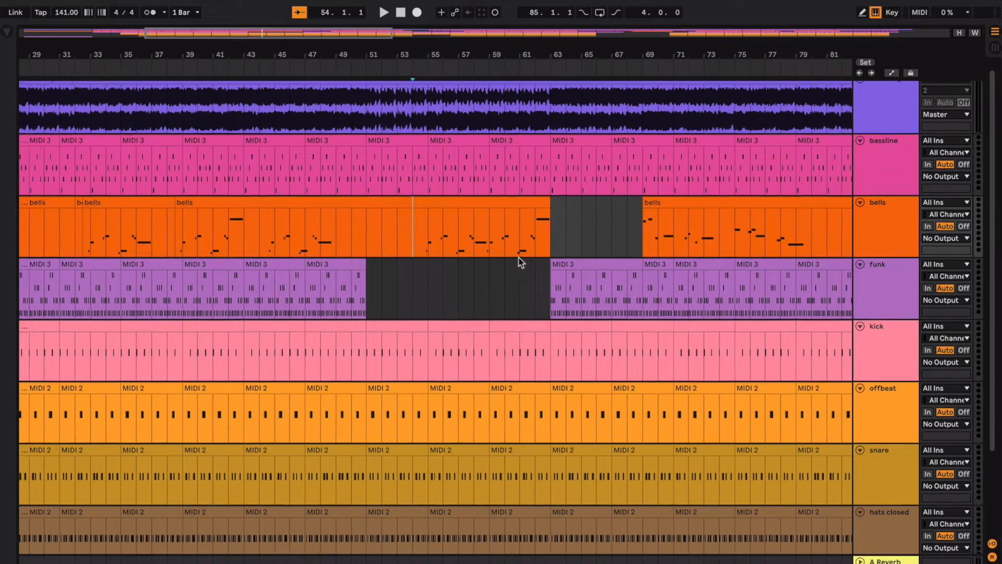
click(538, 265)
click(547, 265)
scroll(547, 265, up, 2)
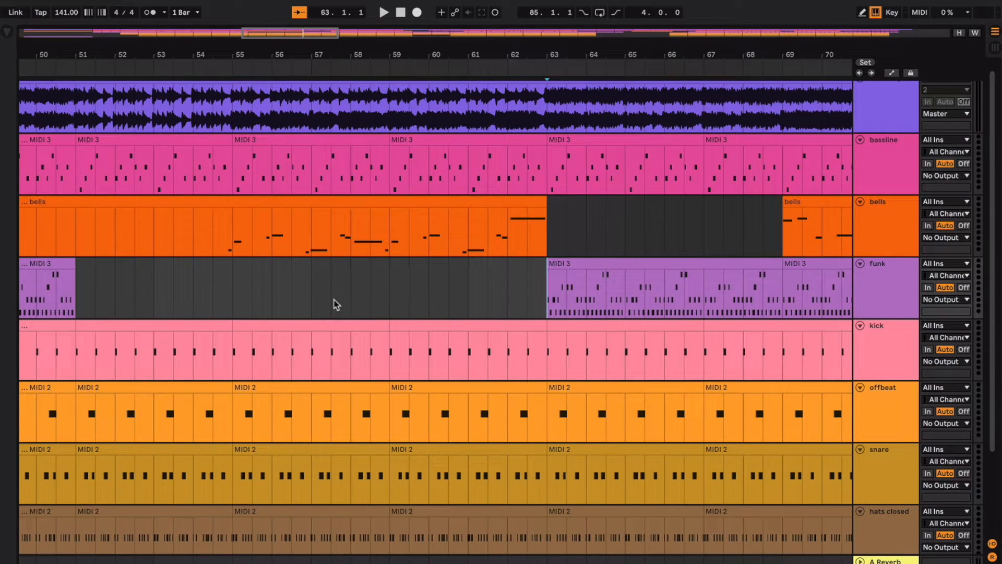
drag(308, 304, 80, 307)
drag(310, 288, 549, 290)
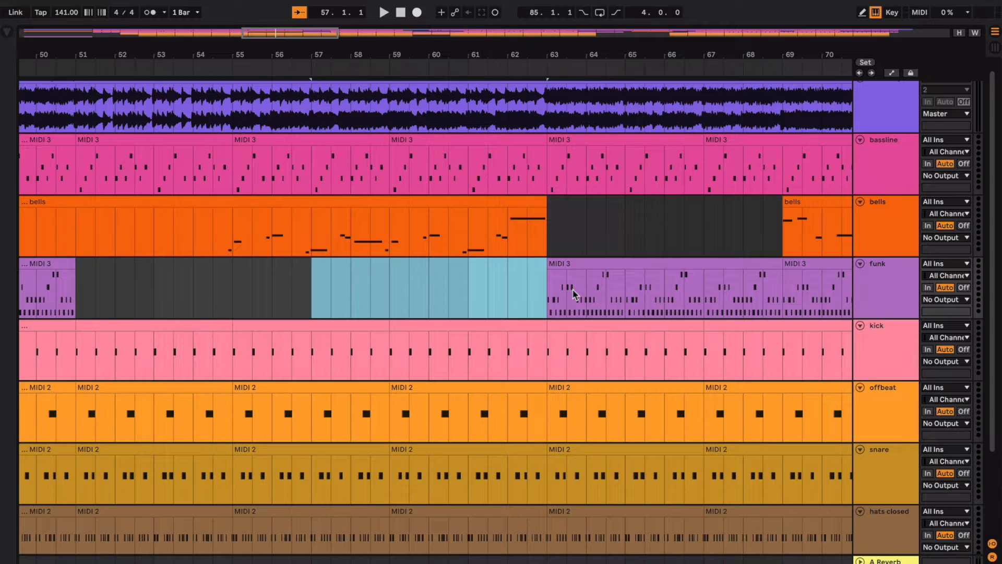
Mark the funk part from its return around bar 63, and mark the bells gap from bar 64 to 69.
scroll(432, 288, left, 1)
scroll(459, 289, up, 1)
click(535, 304)
scroll(536, 305, right, 2)
drag(536, 305, 709, 305)
drag(752, 230, 556, 227)
scroll(661, 227, right, 2)
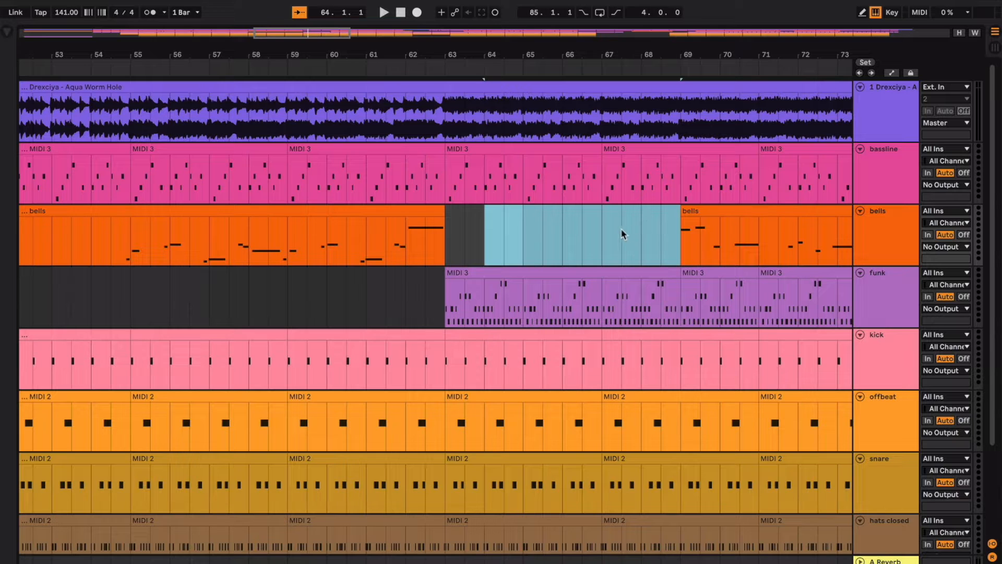
scroll(635, 267, right, 1)
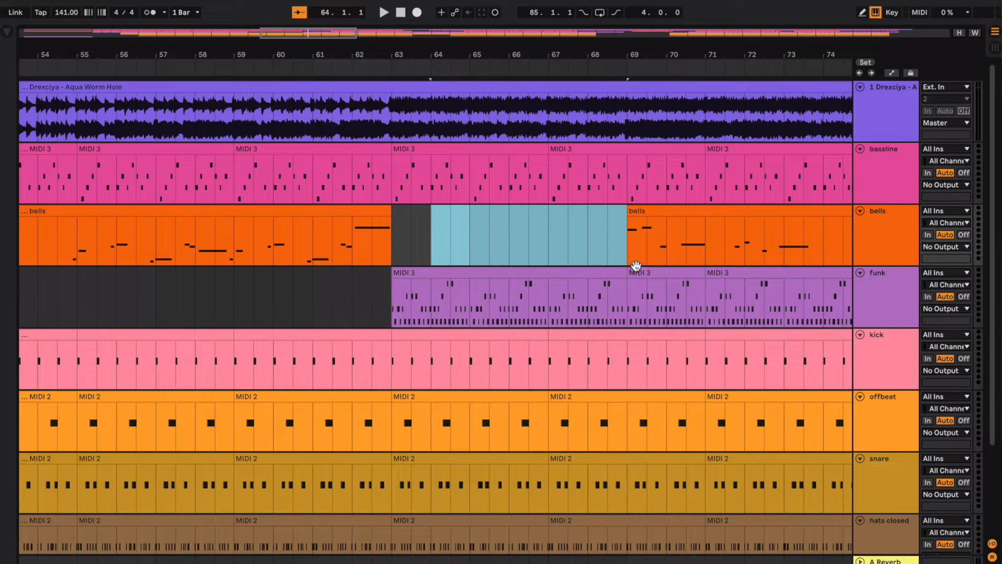
click(633, 265)
Play the arrangement from bar 62.3, listen through the bells entry at bar 69, and stop around bar 72.
click(373, 308)
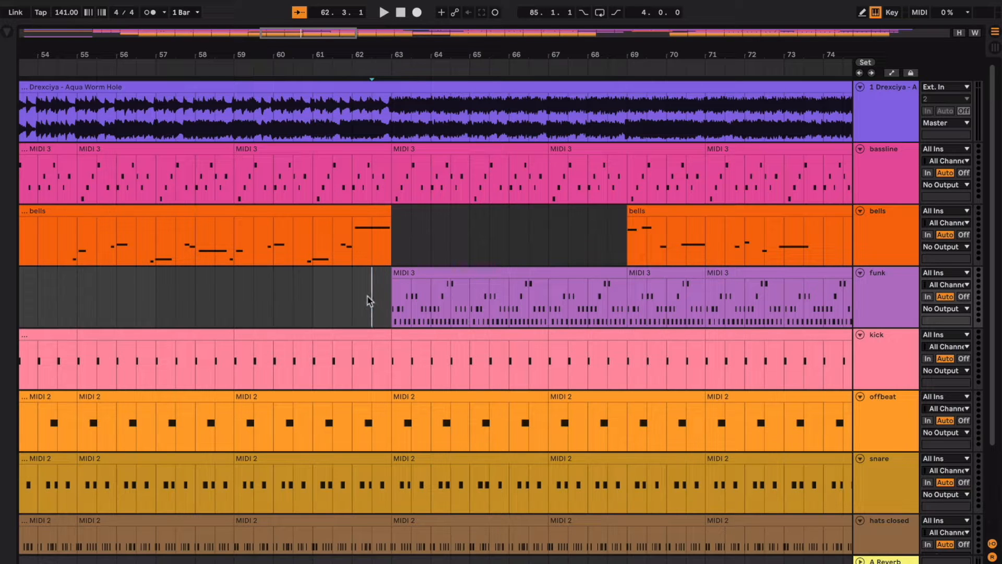
click(365, 290)
click(374, 286)
scroll(380, 288, right, 3)
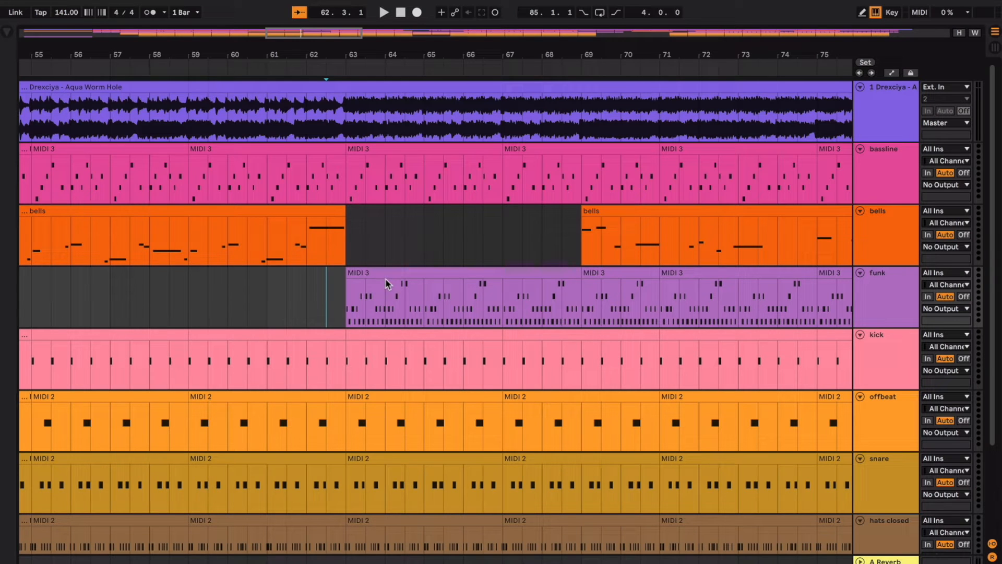
click(374, 272)
click(325, 285)
key(space)
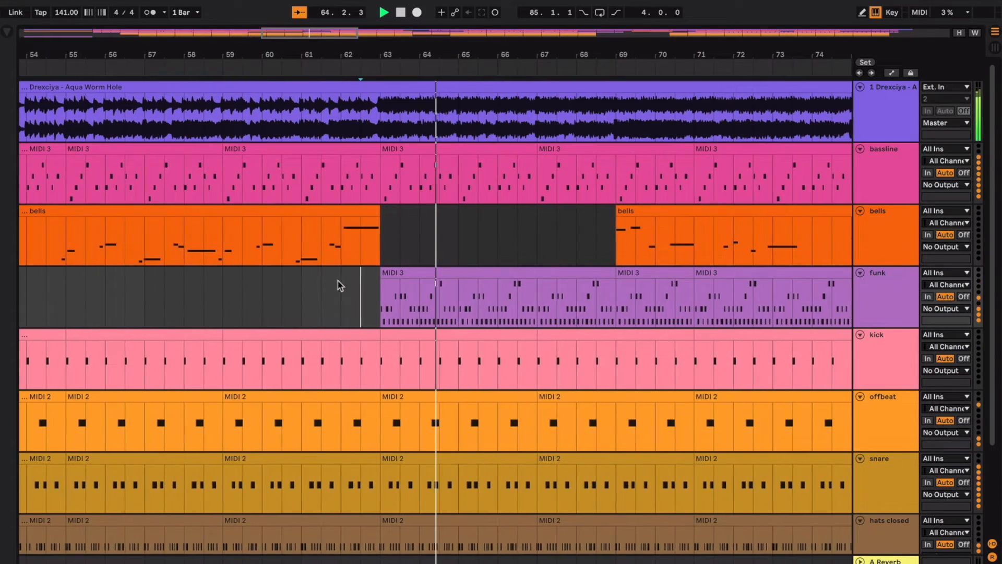
key(plus)
key(plus)
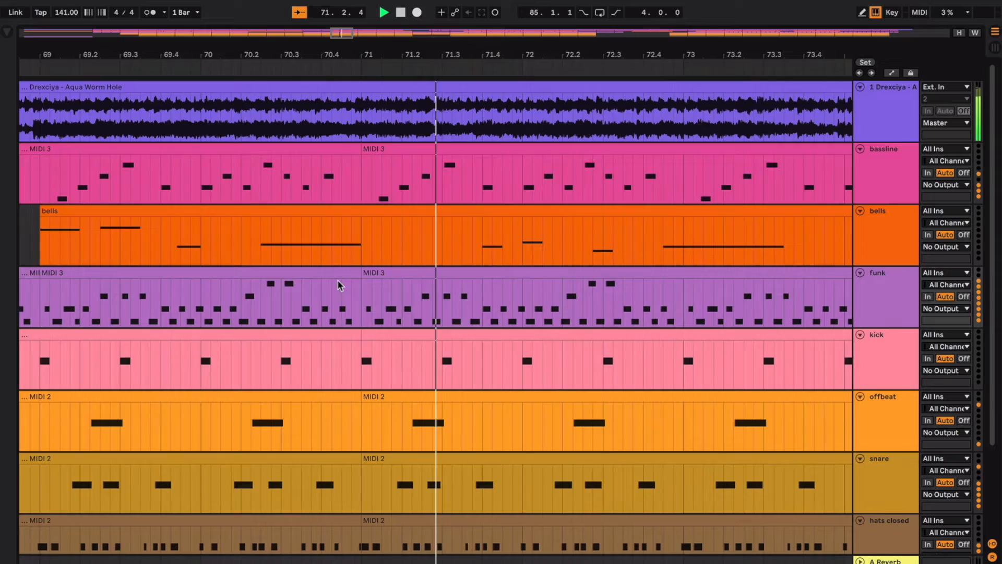
scroll(337, 280, down, 10)
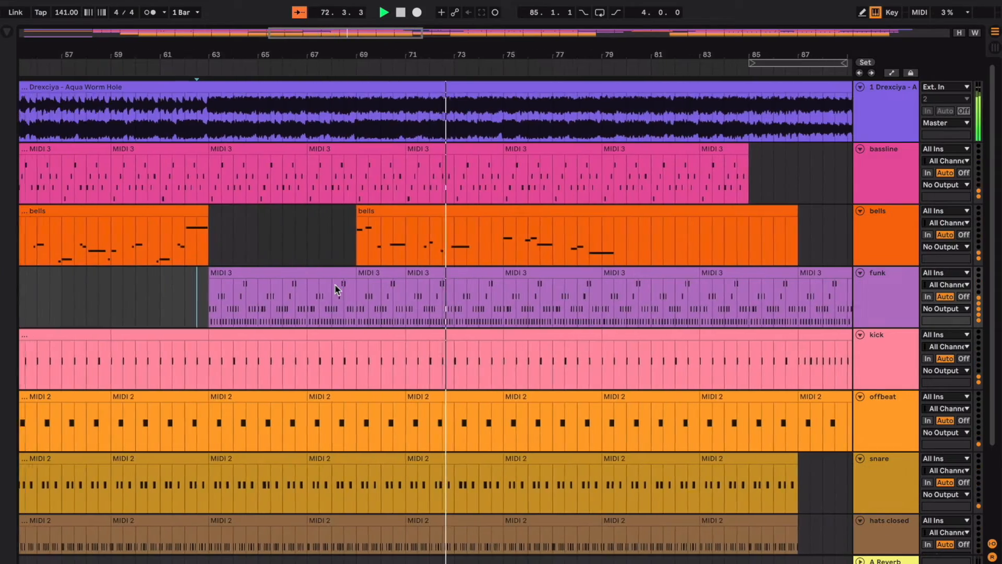
scroll(334, 284, left, 3)
scroll(332, 303, down, 2)
key(space)
Select and audition the offbeat clips starting at bar 23 and bar 27.
scroll(330, 321, left, 15)
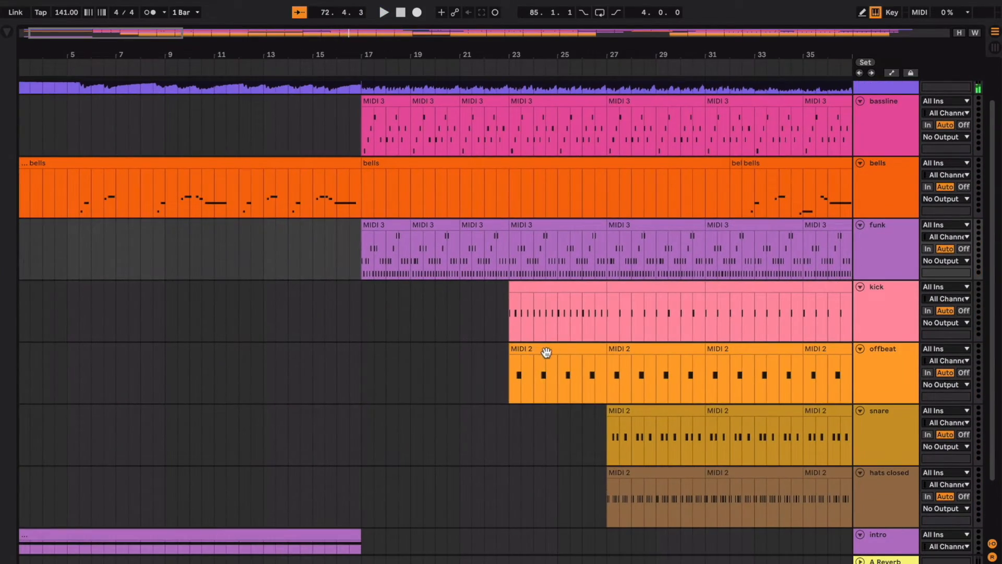
click(564, 357)
scroll(565, 357, up, 5)
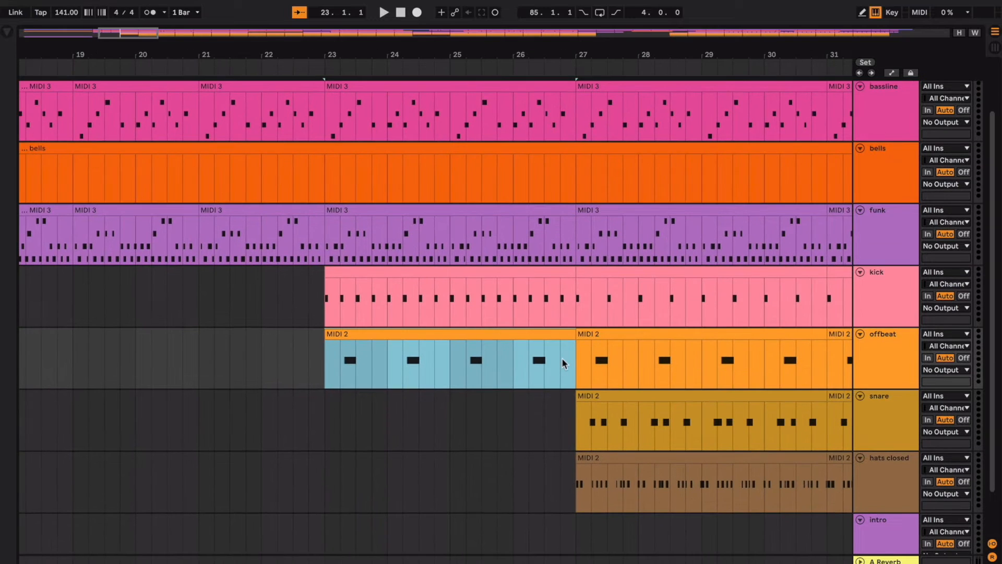
key(space)
key(space)
click(593, 332)
key(space)
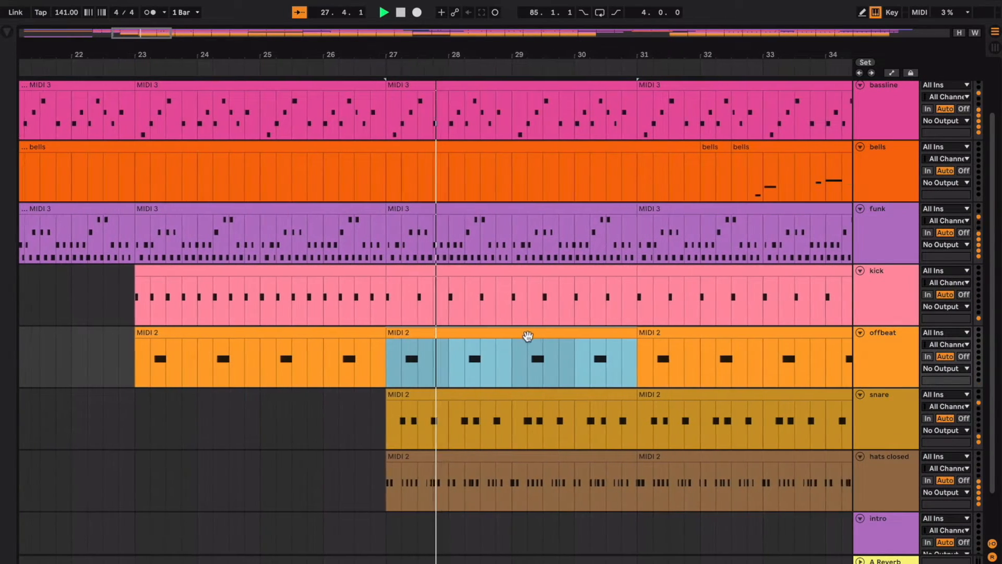
In the offbeat clip at bar 27, move the first B3 note to 1.1.3 and shorten it to an eighth note.
double_click(529, 337)
drag(303, 475, 290, 476)
key(Left)
key(Left)
key(shift+Left)
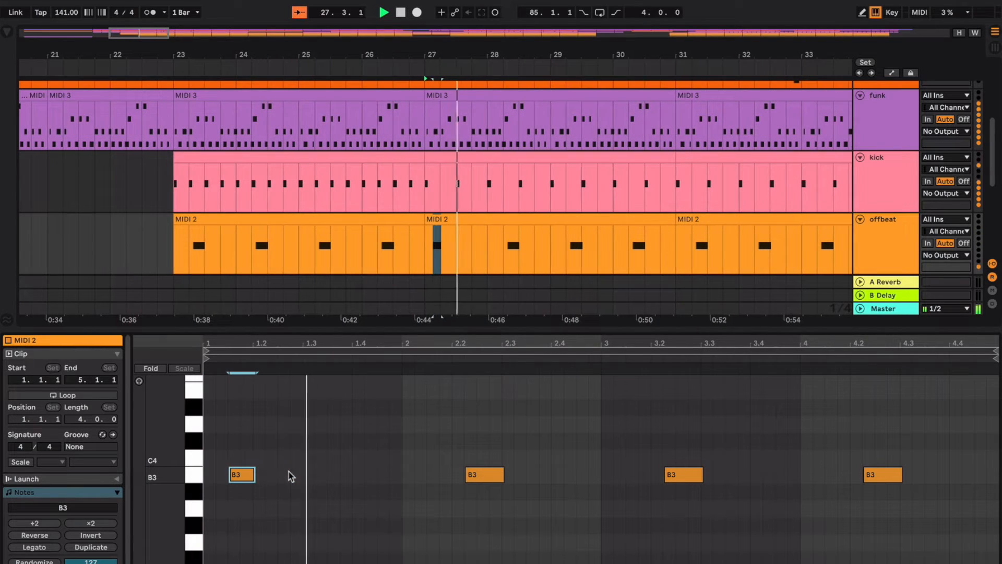
Add a second B3 note at 1.4 in the offbeat clip and set its length to an eighth note.
double_click(387, 474)
key(Left)
key(Left)
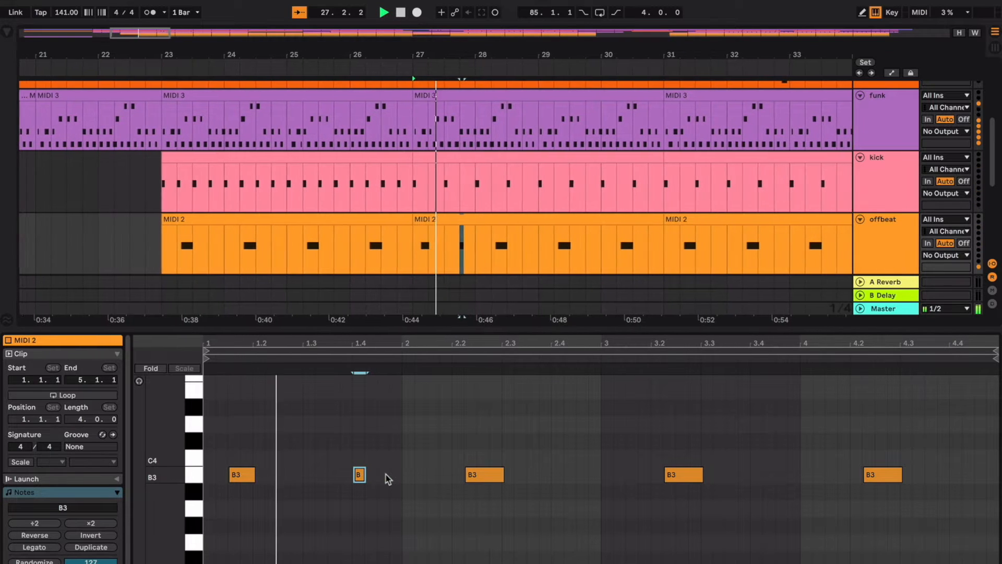
key(shift+Right)
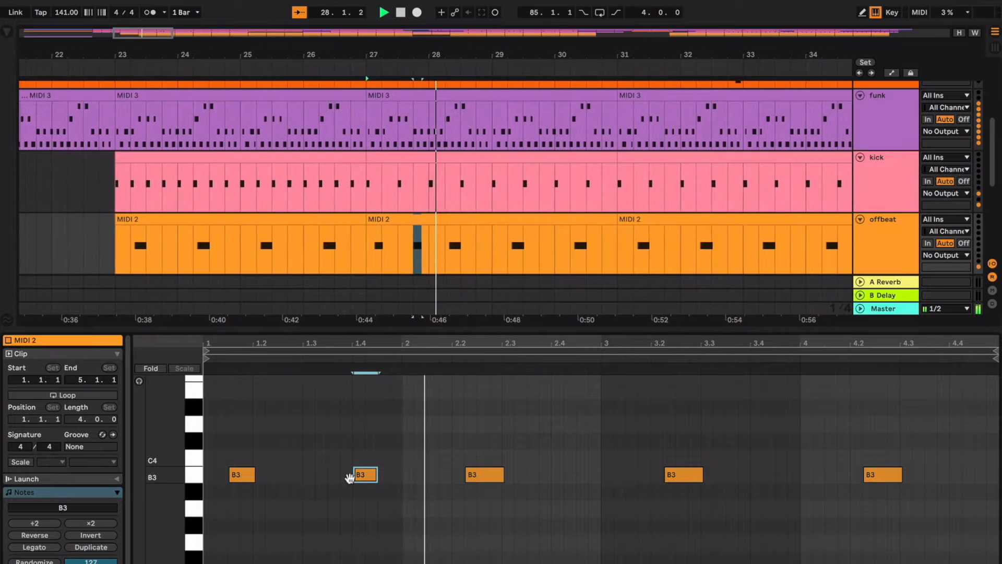
Repeat the one-bar offbeat pattern from bar 27 through to bar 31 and consolidate it into a single four-bar clip.
key(ctrl+alt+l)
drag(411, 314, 354, 313)
key(ctrl+e)
key(ctrl+d)
key(ctrl+d)
shift+click(390, 279)
key(ctrl+j)
key(minus)
key(minus)
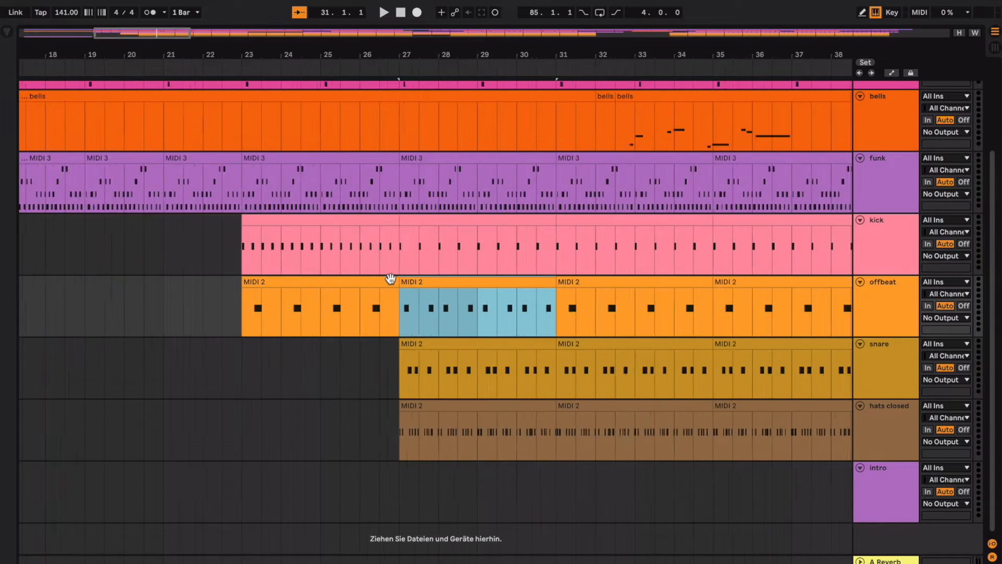
Duplicate the new four-bar offbeat clip repeatedly along the offbeat track up to bar 75.
key(ctrl+d)
scroll(389, 282, right, 5)
key(ctrl+d)
key(ctrl+d)
shift+click(343, 292)
key(ctrl+d)
key(ctrl+d)
key(ctrl+d)
scroll(343, 292, up, 2)
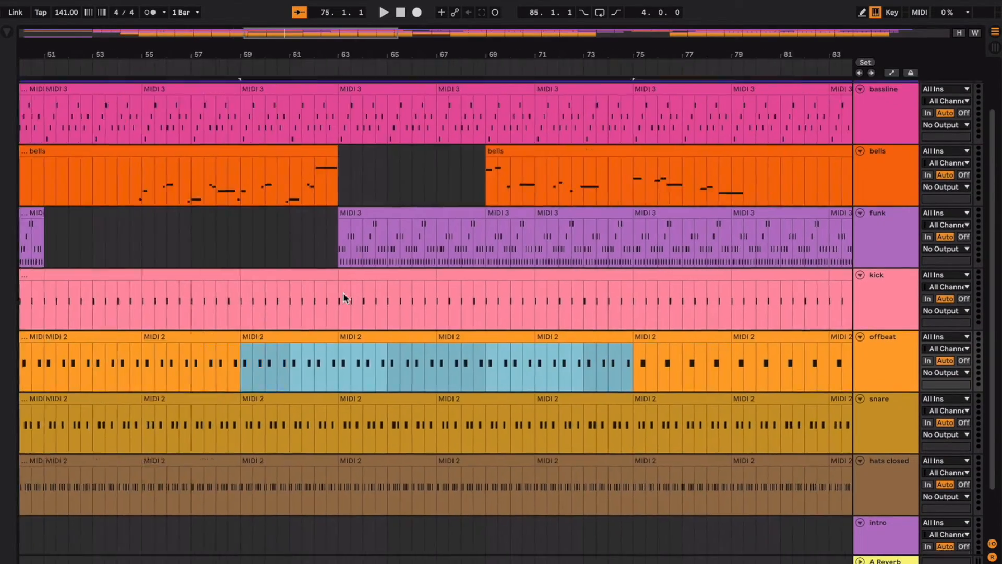
Continue duplicating the two-hit offbeat clips along the offbeat track up to bar 127.
key(ctrl+d)
key(ctrl+d)
scroll(493, 342, up, 1)
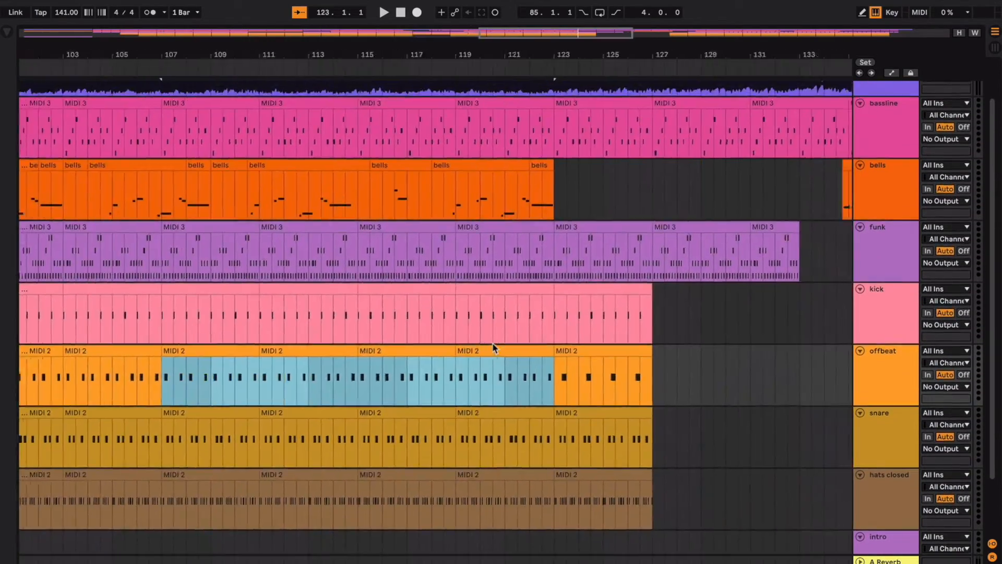
click(512, 354)
key(ctrl+d)
scroll(528, 356, right, 9)
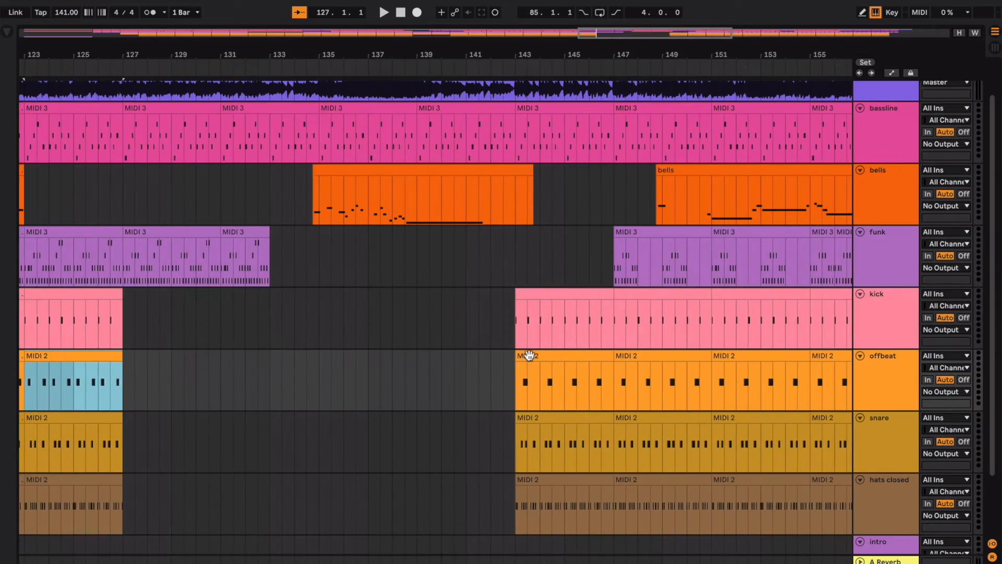
Paste the four-bar offbeat clip at bar 143 and duplicate it along the offbeat track up to bar 191.
click(528, 356)
key(ctrl+v)
scroll(529, 355, right, 2)
key(ctrl+d)
key(ctrl+d)
key(ctrl+d)
key(ctrl+d)
key(ctrl+d)
key(ctrl+d)
key(ctrl+d)
key(ctrl+d)
key(ctrl+d)
key(ctrl+d)
key(ctrl+d)
scroll(529, 355, up, 1)
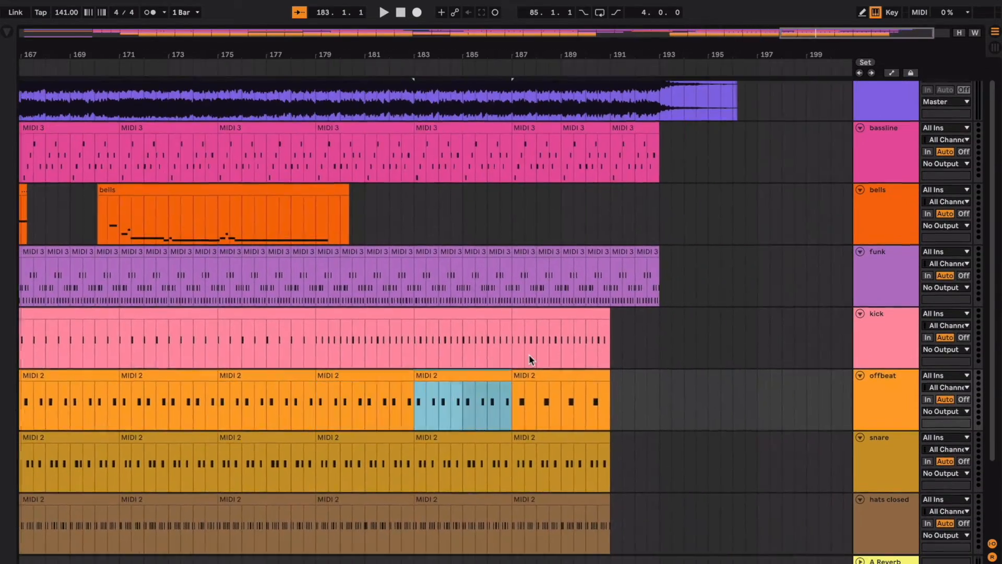
scroll(529, 355, left, 15)
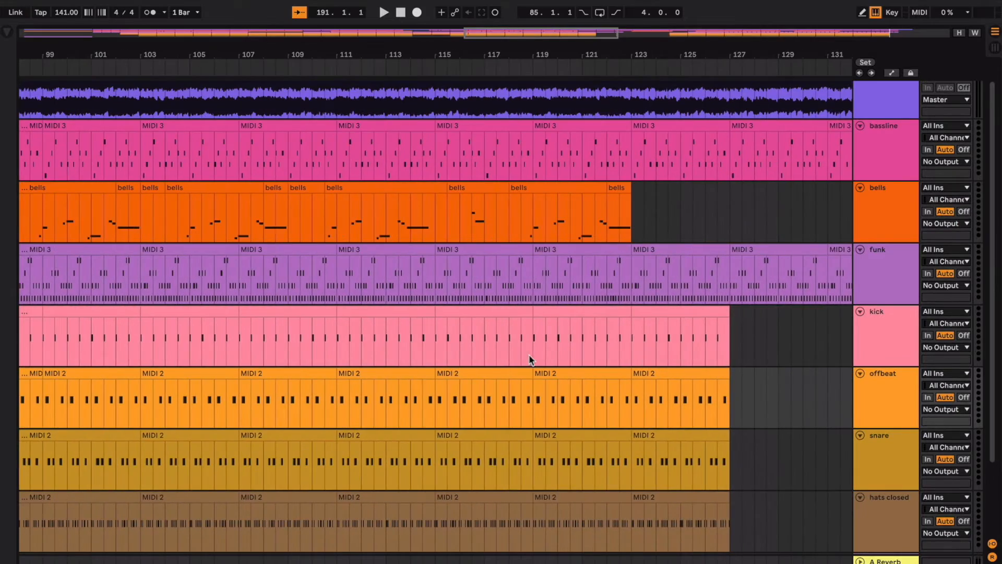
Play the arrangement from bar 67 to hear how the bells phrase starting at bar 69 enters and develops.
scroll(562, 337, down, 10)
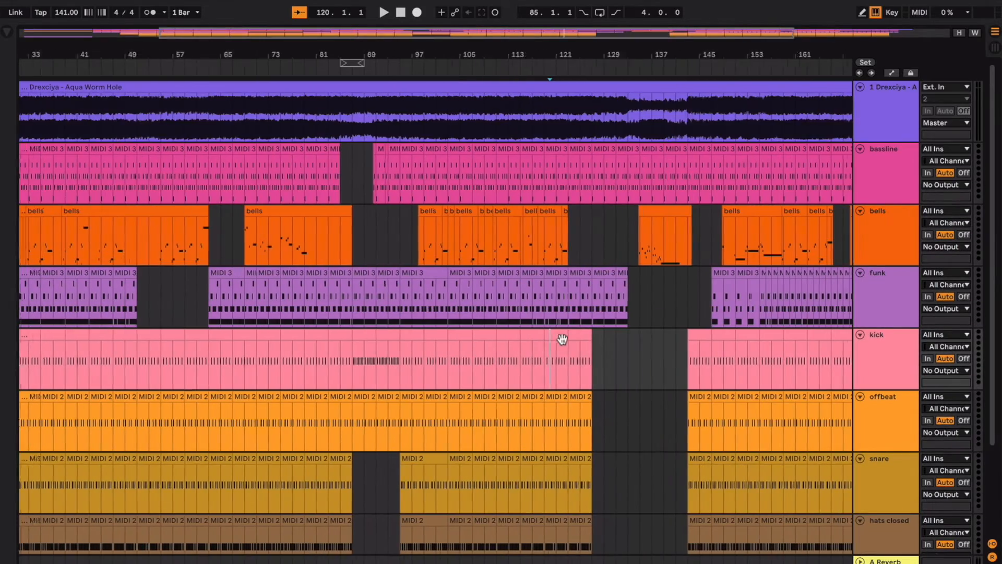
scroll(386, 247, up, 7)
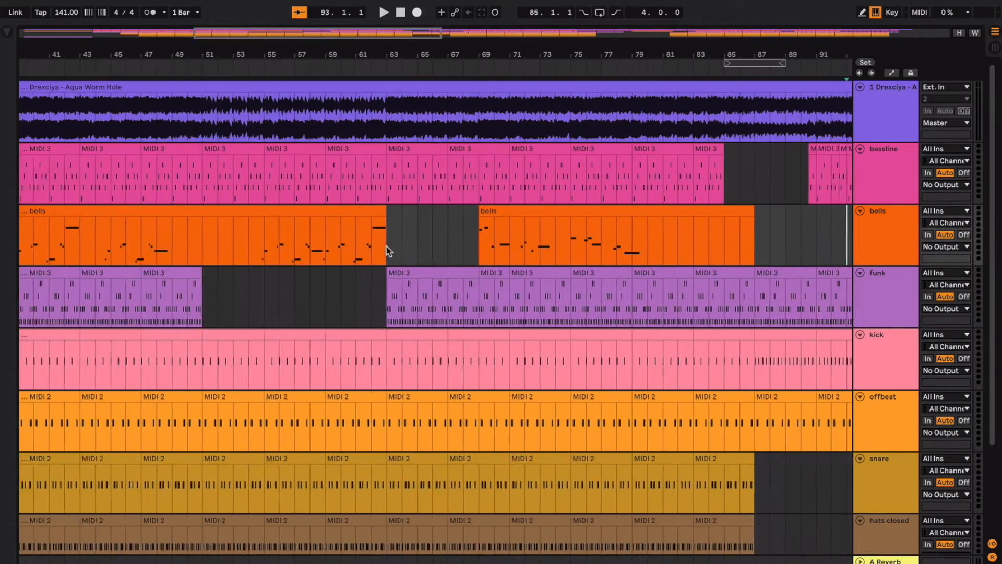
click(456, 226)
scroll(427, 256, right, 3)
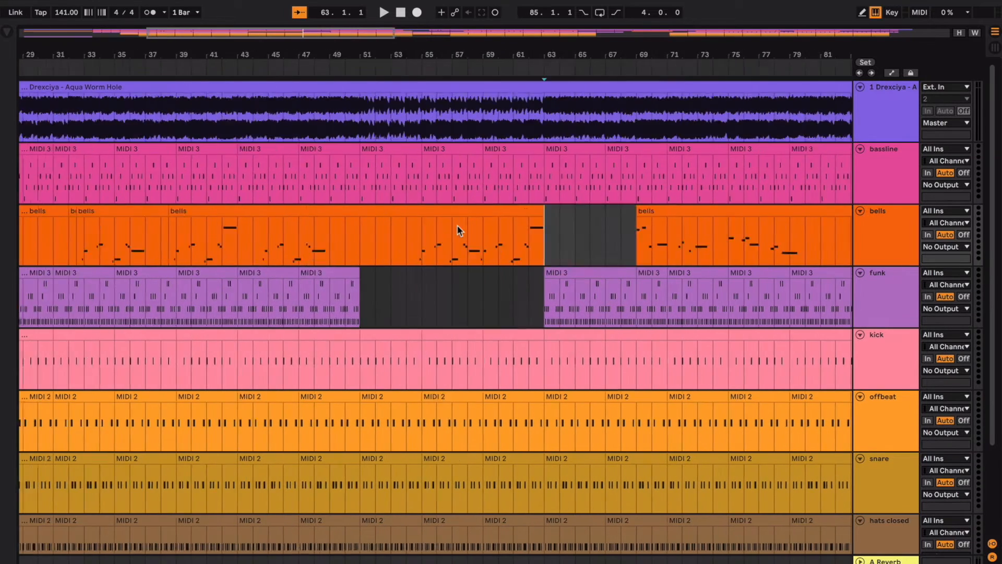
click(505, 256)
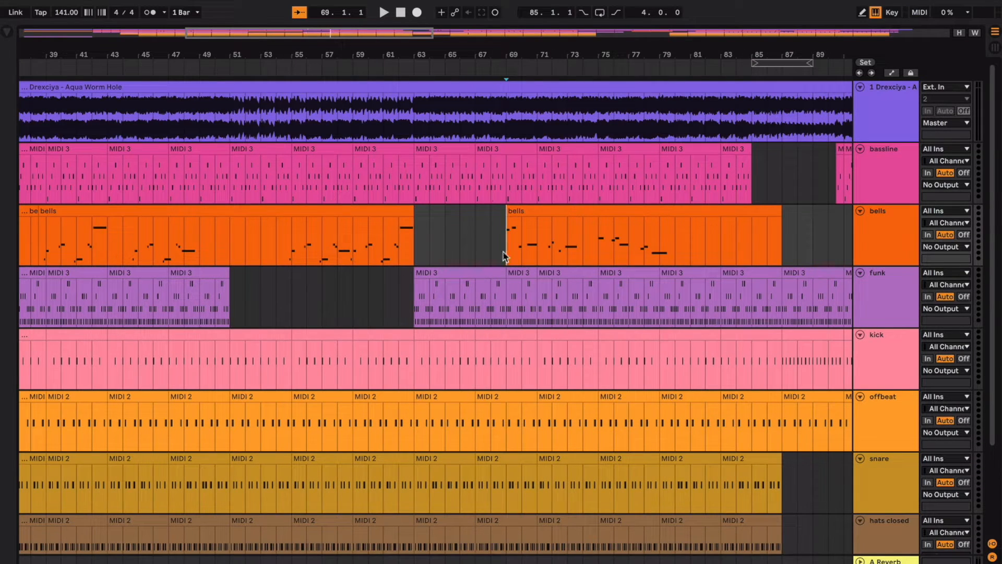
click(476, 242)
key(plus)
key(plus)
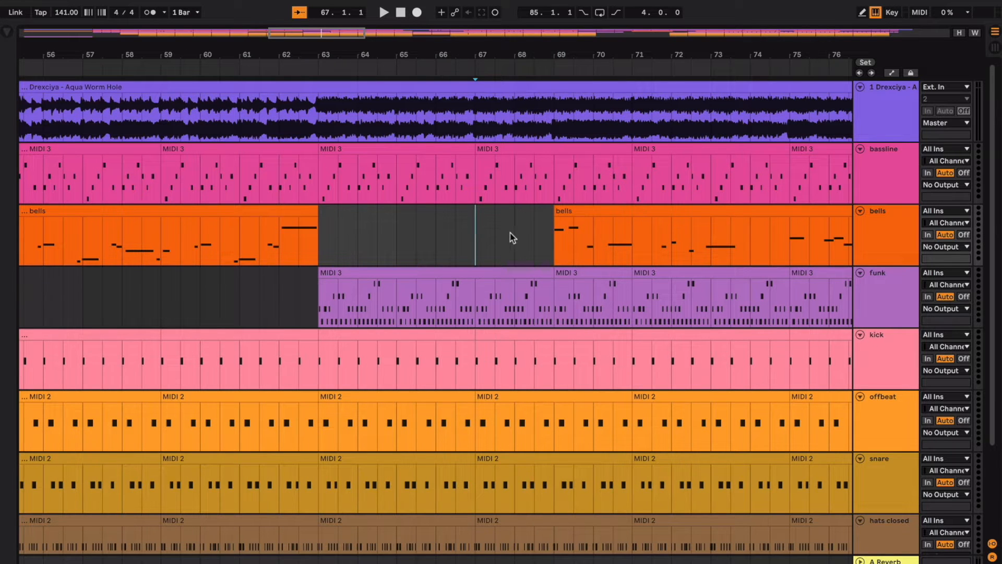
key(space)
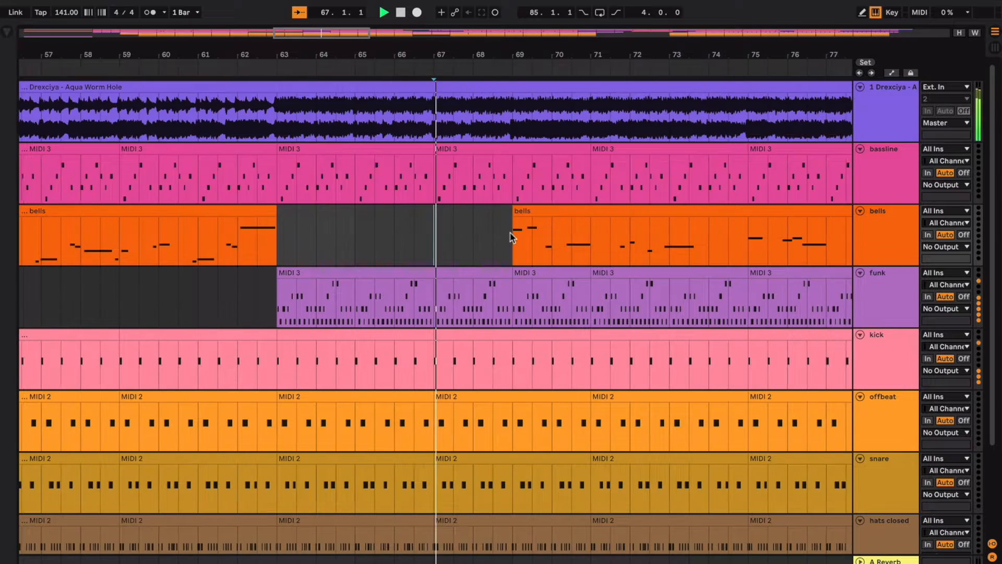
key(plus)
key(plus)
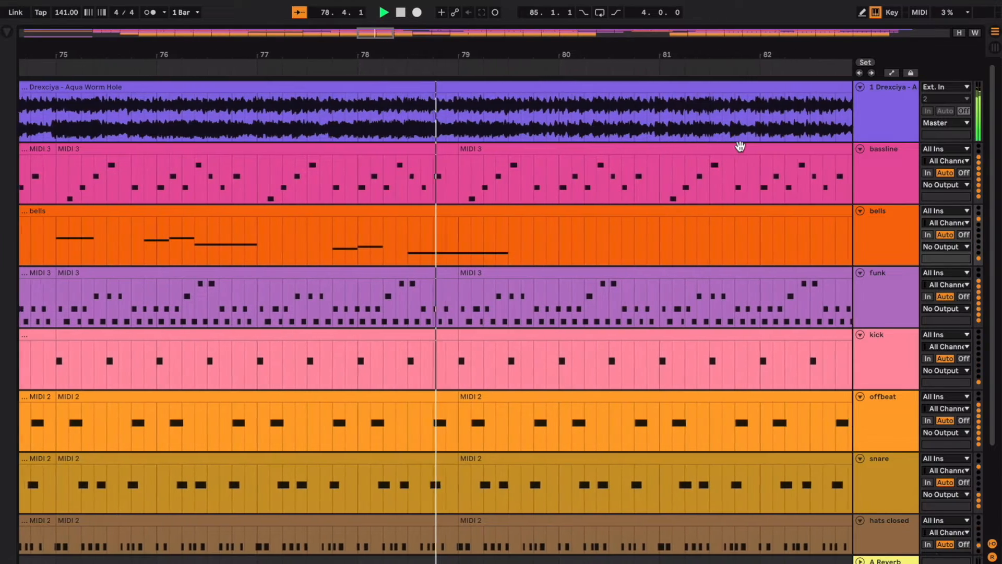
scroll(741, 146, down, 8)
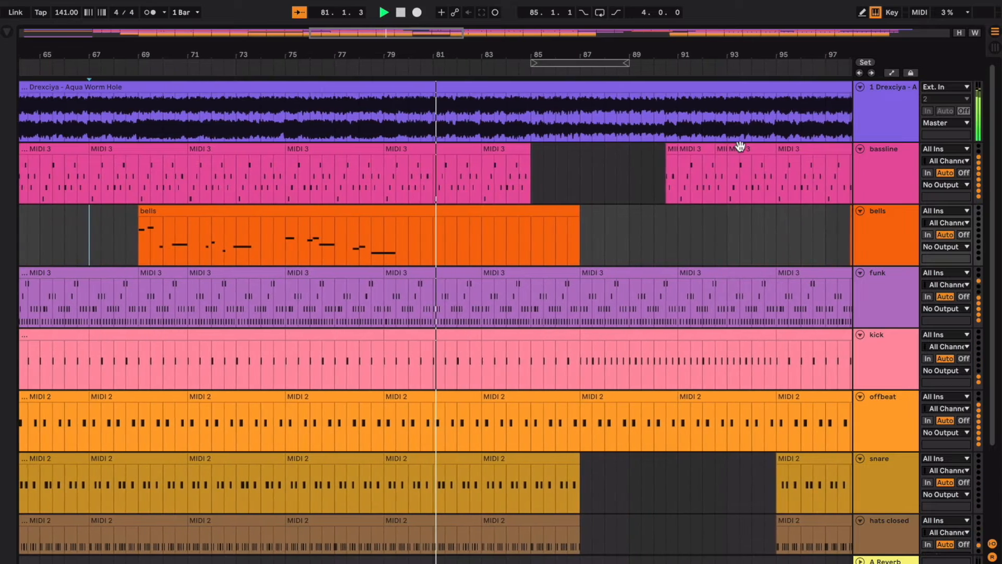
key(space)
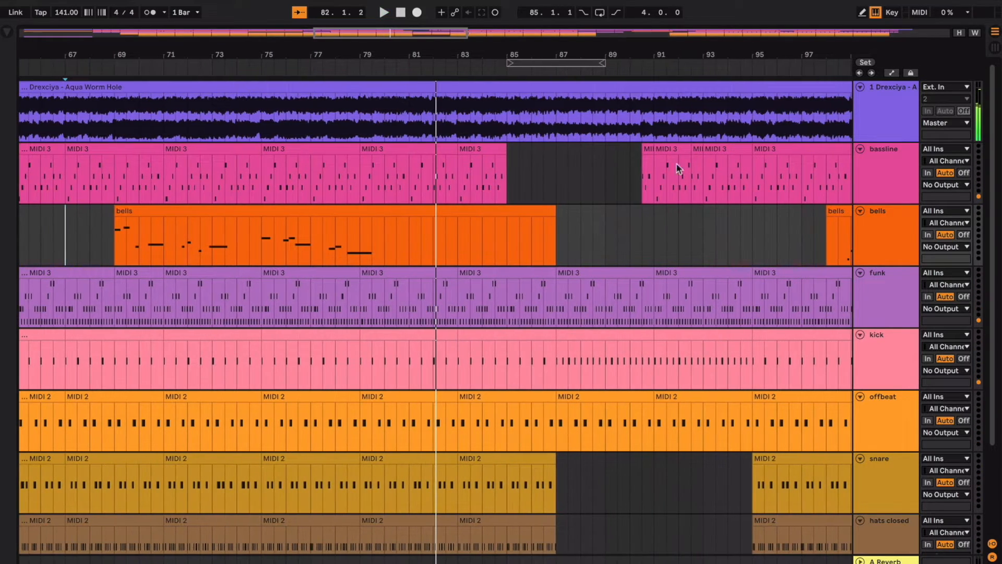
Examine the bells phrase between bar 69 and bar 79.3 on the bells track.
scroll(239, 235, left, 2)
drag(179, 219, 440, 244)
click(440, 244)
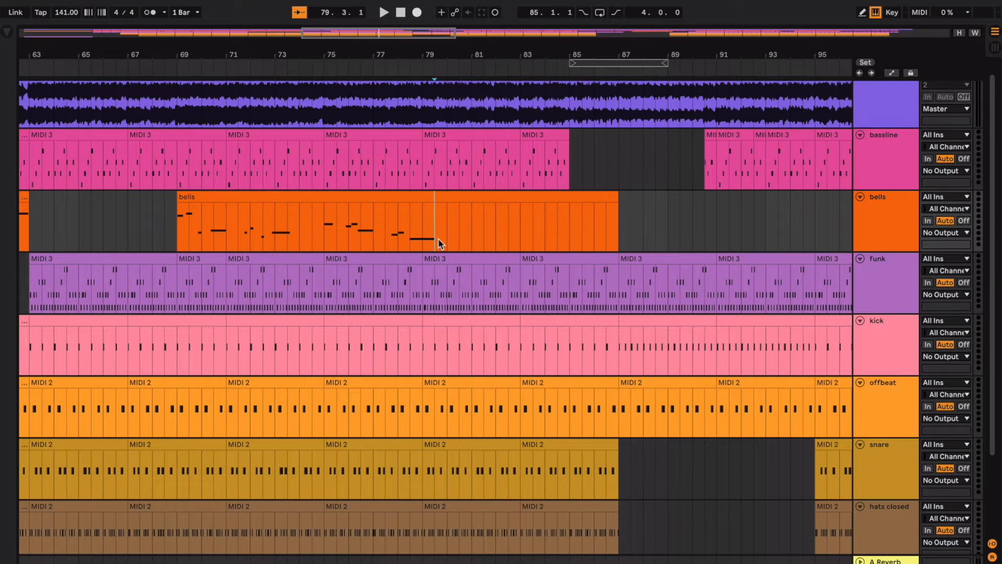
scroll(439, 239, left, 1)
scroll(439, 239, down, 1)
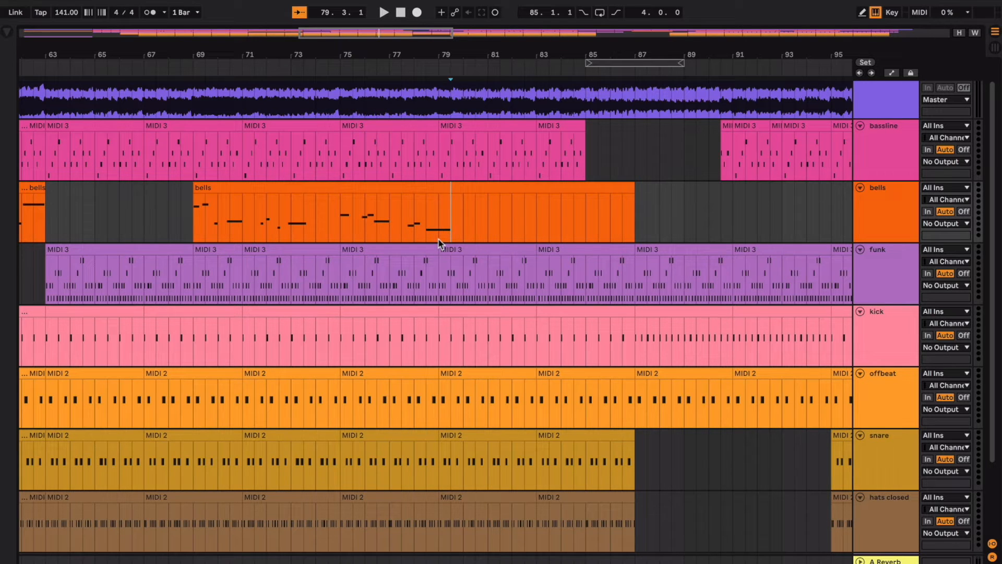
scroll(438, 239, left, 3)
scroll(439, 239, up, 1)
scroll(438, 239, left, 1)
scroll(438, 239, down, 1)
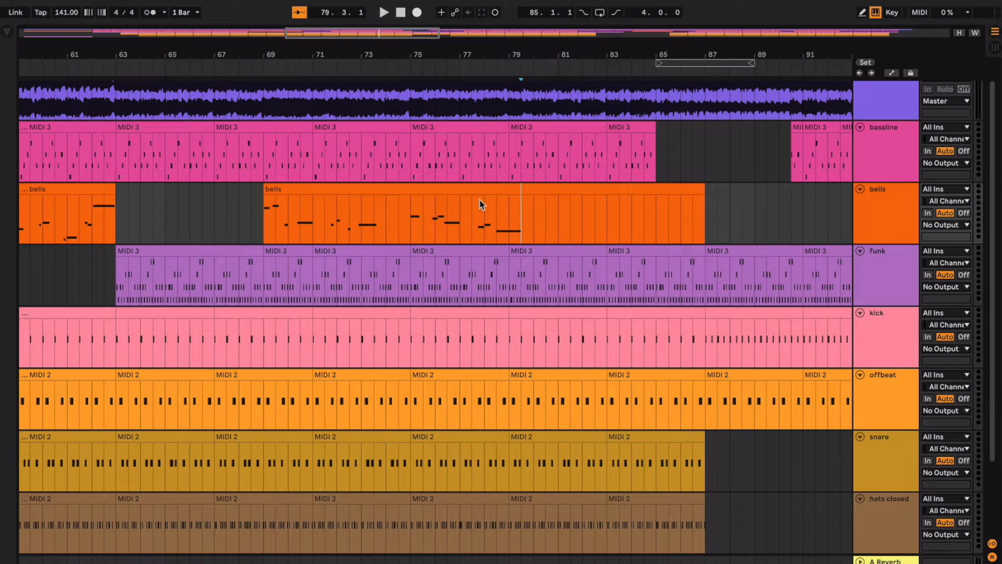
Examine the earlier bells phrases between bars 31 and 43, including how each one ends.
scroll(481, 203, left, 7)
scroll(337, 183, left, 15)
scroll(219, 180, up, 1)
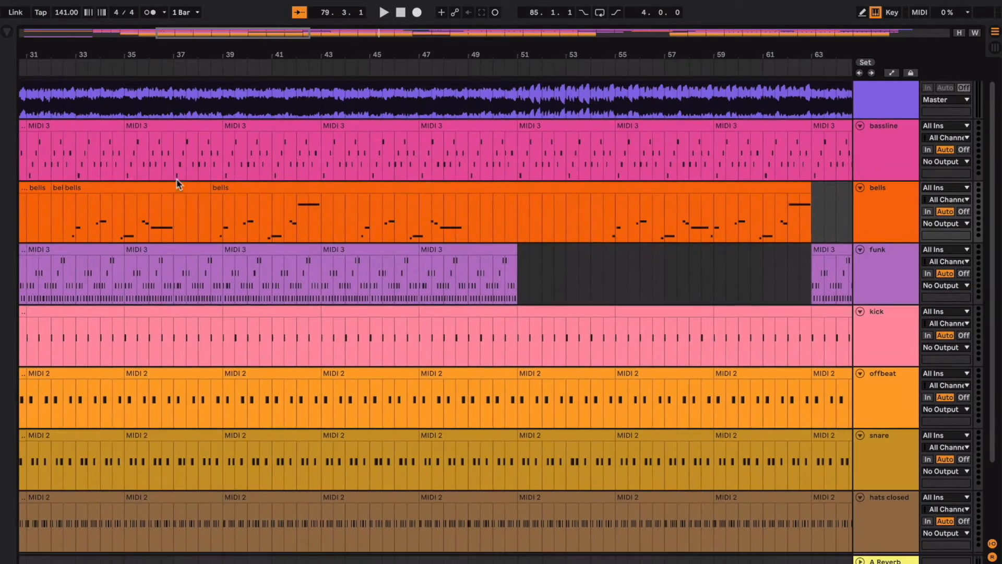
drag(67, 214, 318, 485)
drag(60, 230, 144, 244)
drag(193, 247, 330, 251)
click(330, 251)
scroll(330, 250, right, 2)
scroll(330, 250, down, 1)
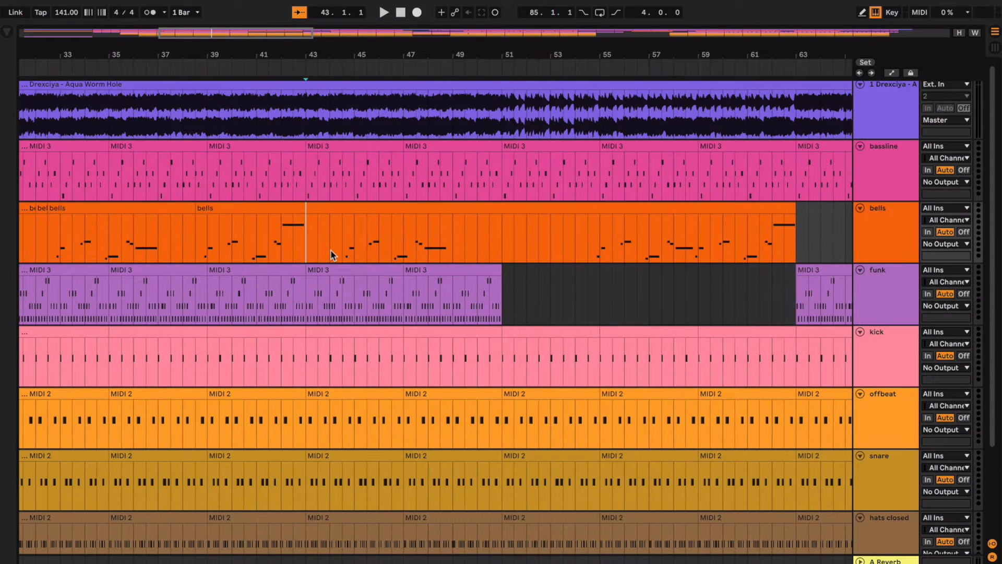
Return to the bells clip at bar 69 and compare its individual phrases with the earlier bells melody.
scroll(249, 224, right, 10)
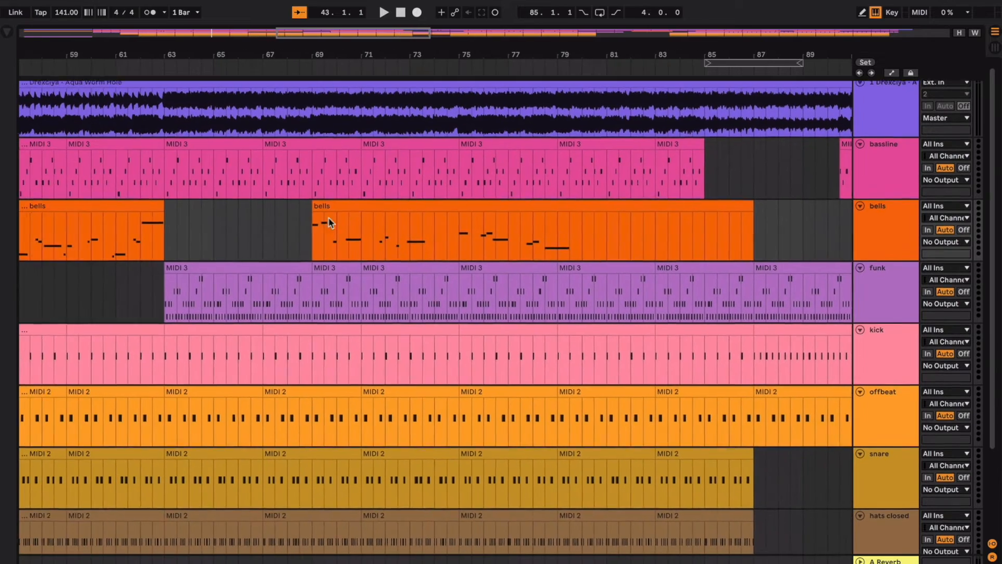
click(305, 222)
key(ctrl+v)
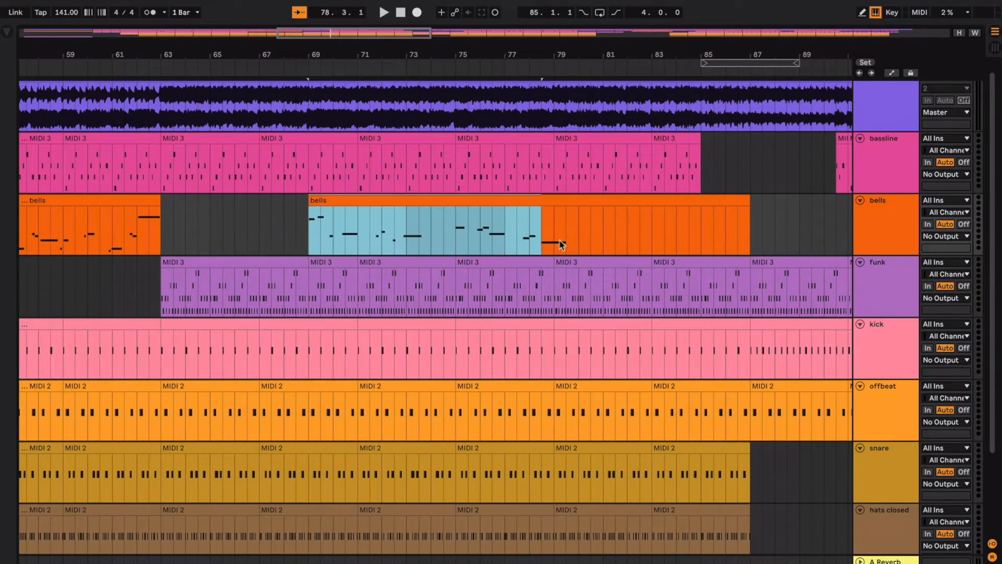
scroll(167, 240, left, 8)
scroll(167, 241, up, 1)
scroll(255, 246, right, 11)
scroll(255, 245, up, 1)
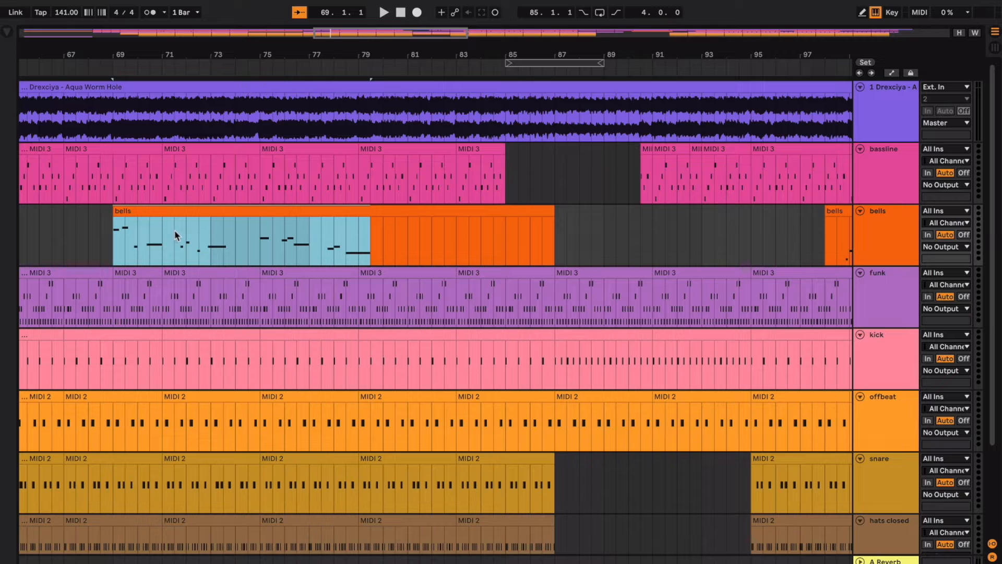
click(201, 212)
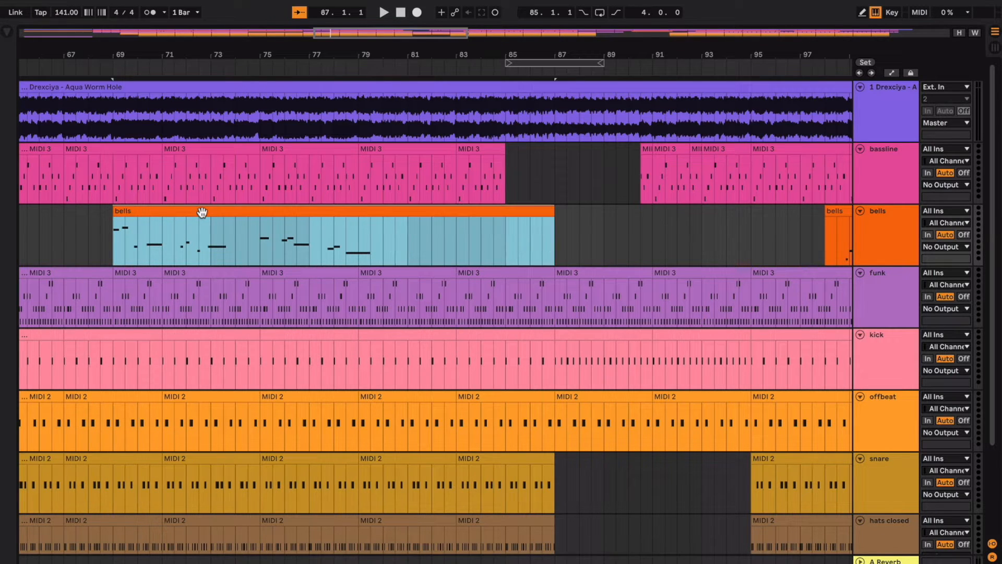
click(249, 221)
click(274, 232)
click(337, 239)
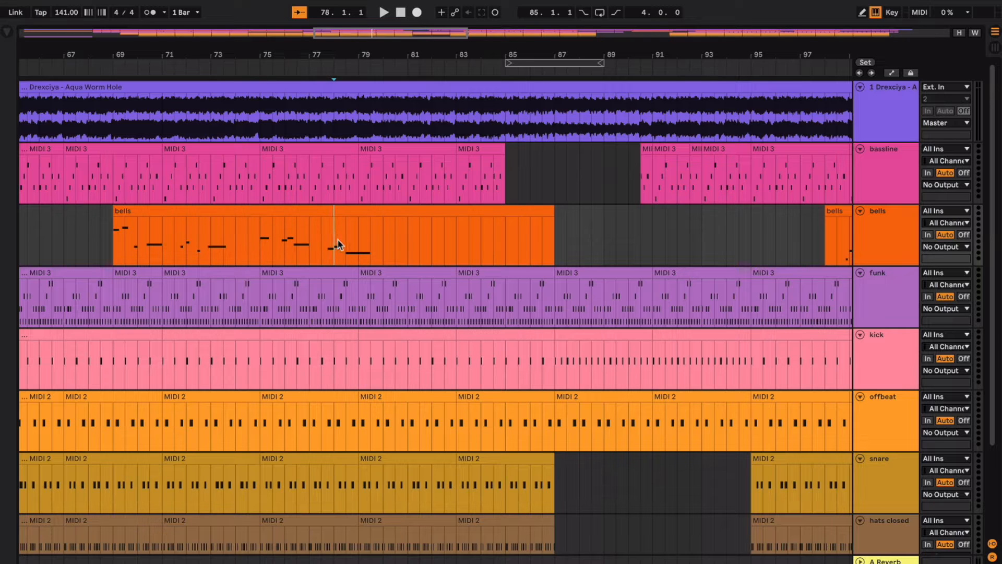
click(355, 244)
scroll(348, 254, left, 5)
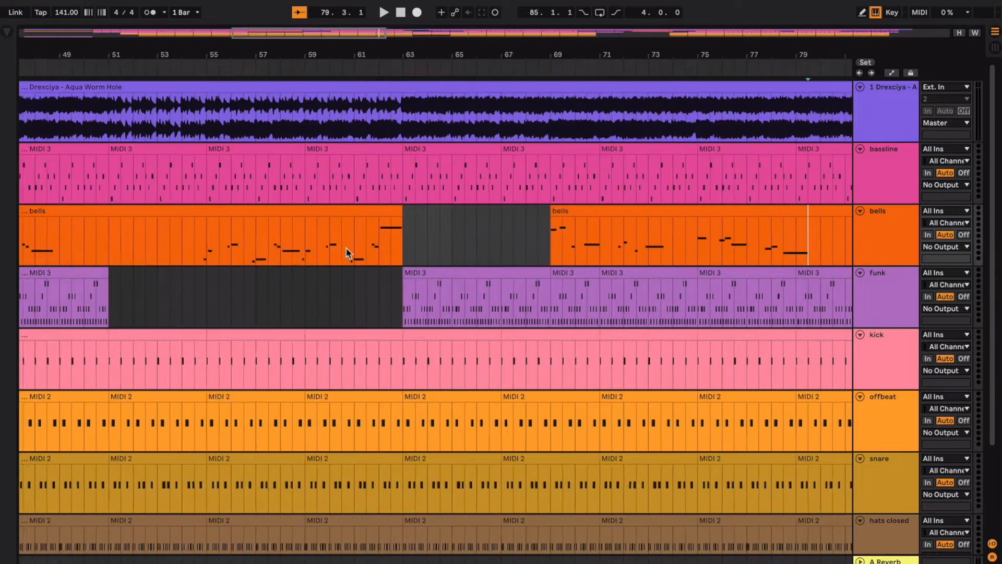
Compare the bells part before bar 63 with the clip from bar 69 and its closing bars up to bar 87.
click(347, 241)
scroll(348, 242, left, 8)
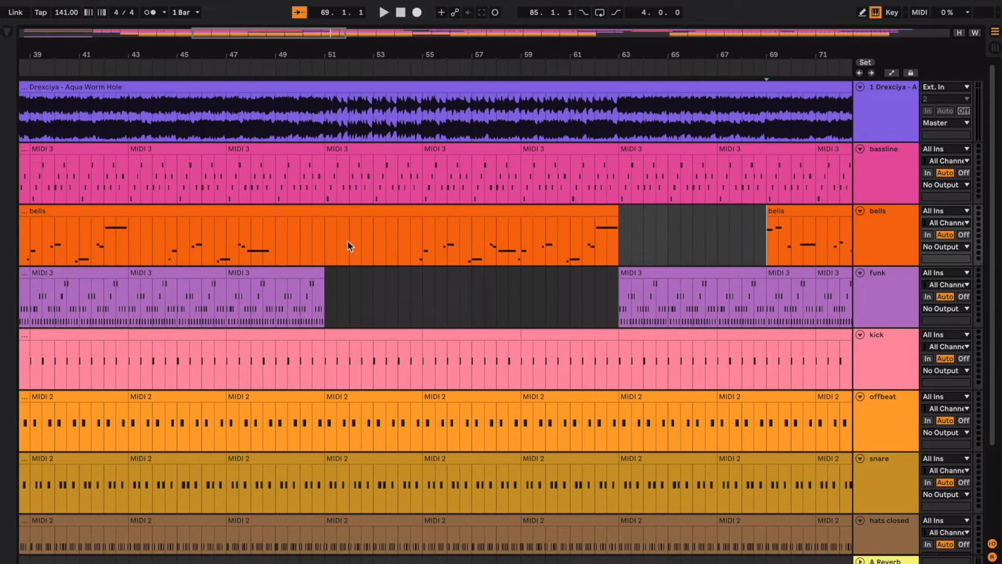
scroll(307, 226, right, 8)
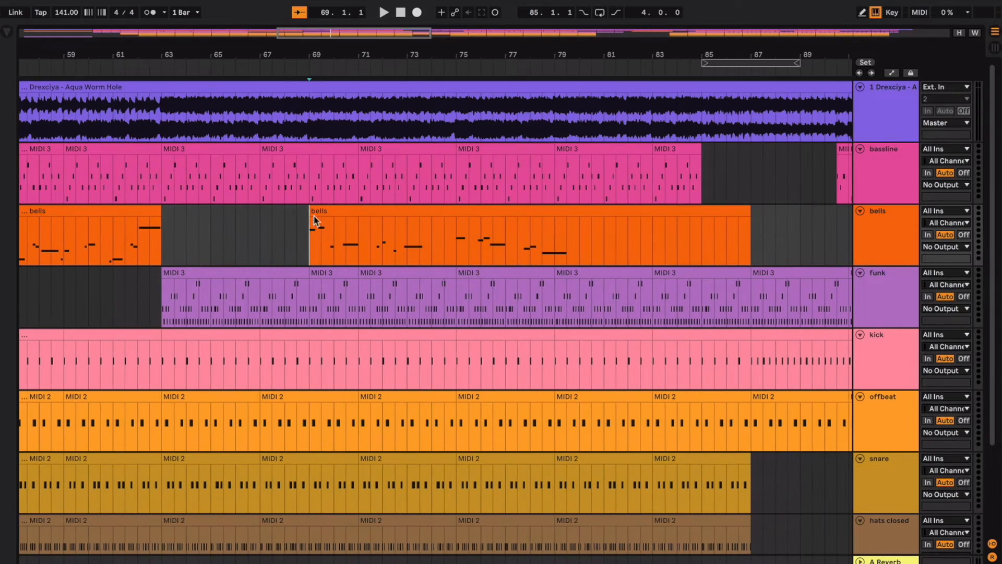
click(552, 244)
drag(571, 242, 298, 234)
click(383, 234)
click(515, 246)
scroll(514, 246, right, 3)
click(479, 237)
scroll(515, 251, right, 3)
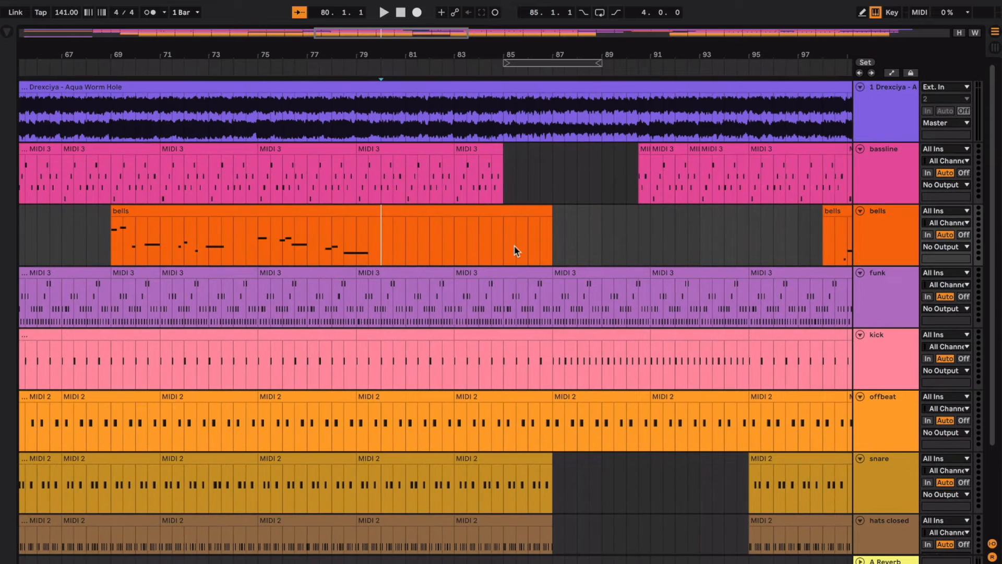
Examine the section from bar 87 across the funk, kick, snare and hats closed tracks and compare it with earlier bars.
drag(555, 234, 713, 428)
click(721, 334)
click(629, 334)
click(619, 276)
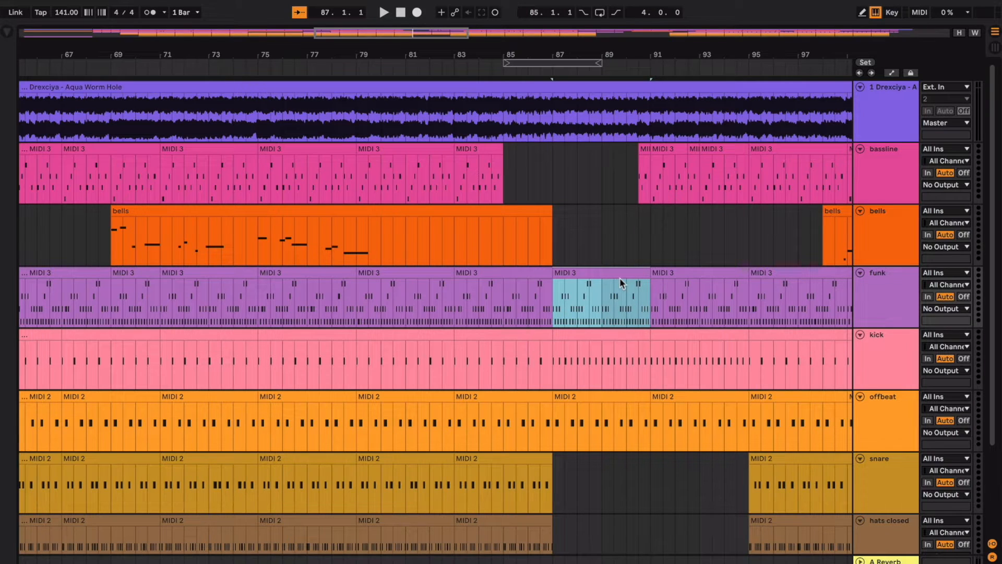
click(595, 196)
scroll(596, 196, left, 15)
scroll(596, 197, left, 2)
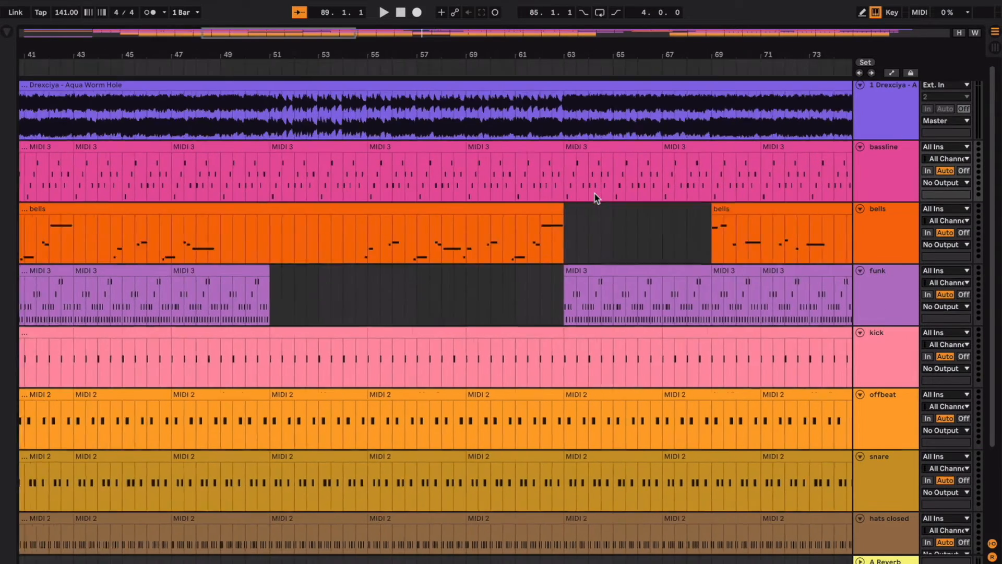
scroll(595, 197, right, 18)
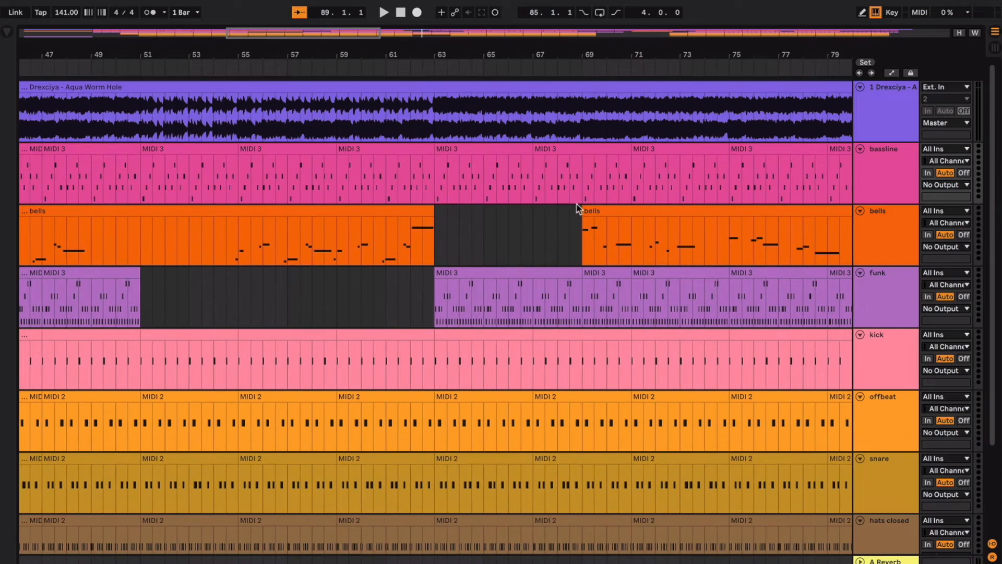
Play the arrangement from bar 81 into the break after bar 87 to check the offbeat part there.
click(212, 246)
key(space)
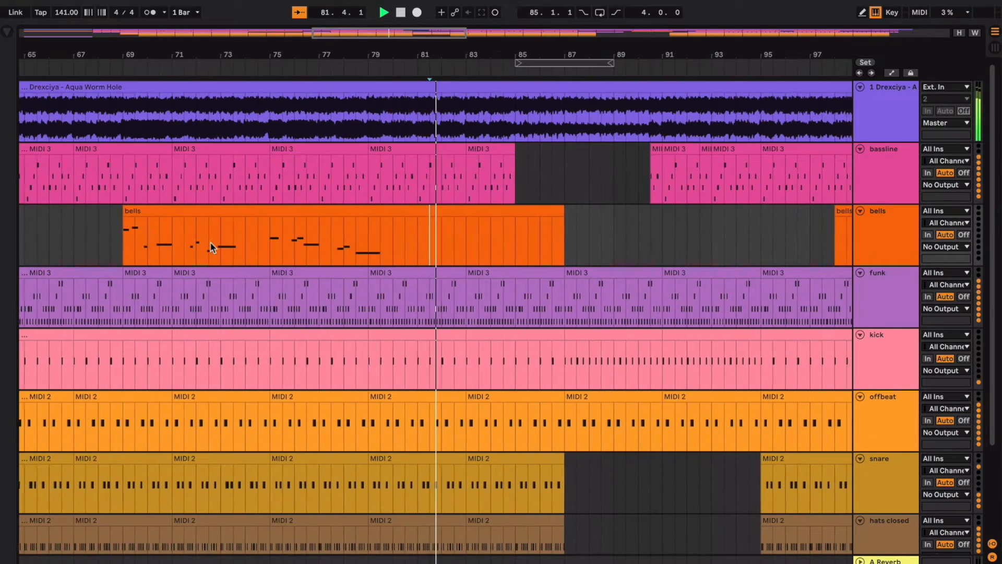
key(plus)
key(plus)
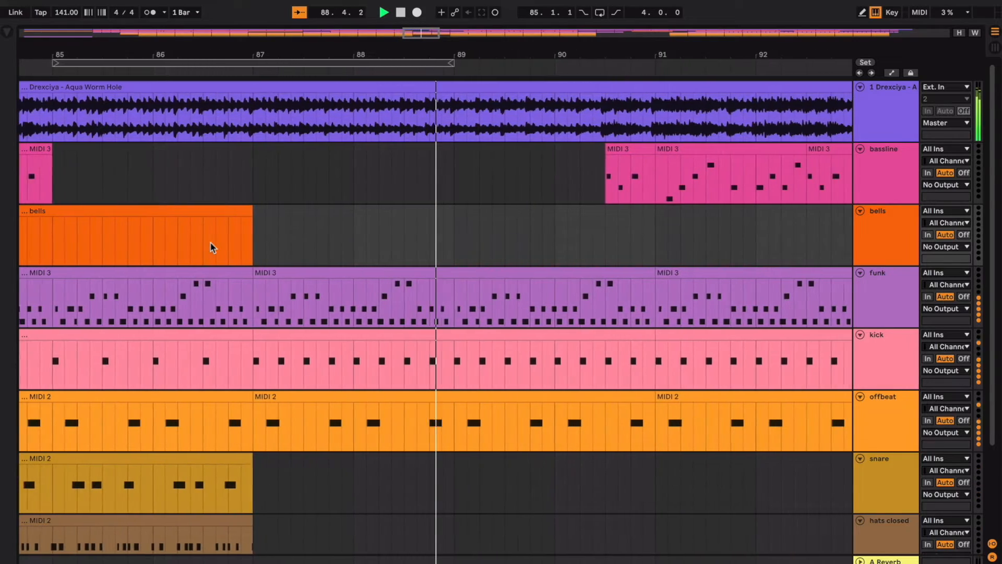
scroll(213, 248, down, 5)
scroll(210, 243, down, 5)
scroll(211, 243, left, 8)
key(space)
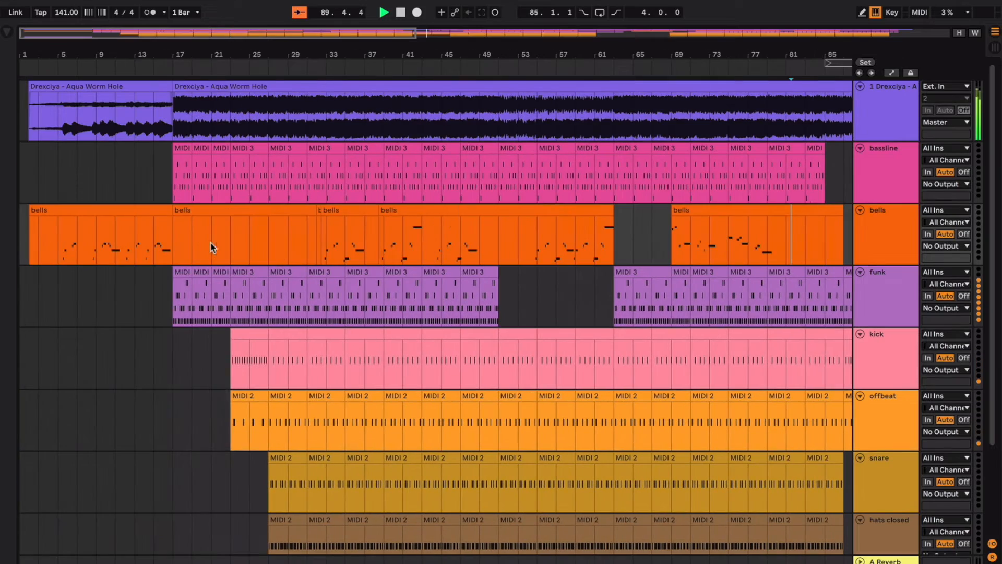
Replace the offbeat clips between bars 87 and 95 with the single-hit clip from bar 23 and play the passage from bar 87.
click(256, 398)
scroll(261, 400, right, 8)
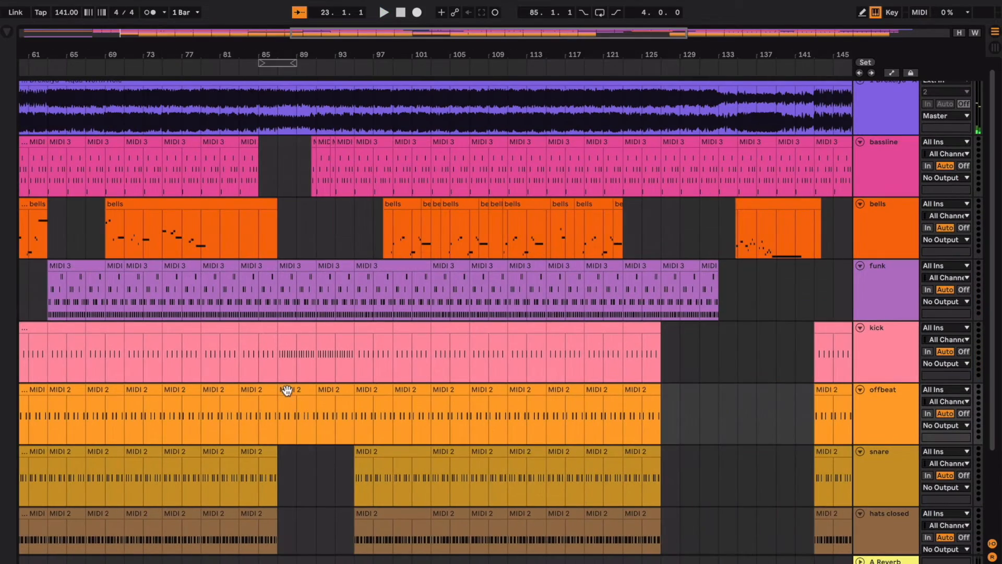
key(space)
scroll(287, 390, up, 8)
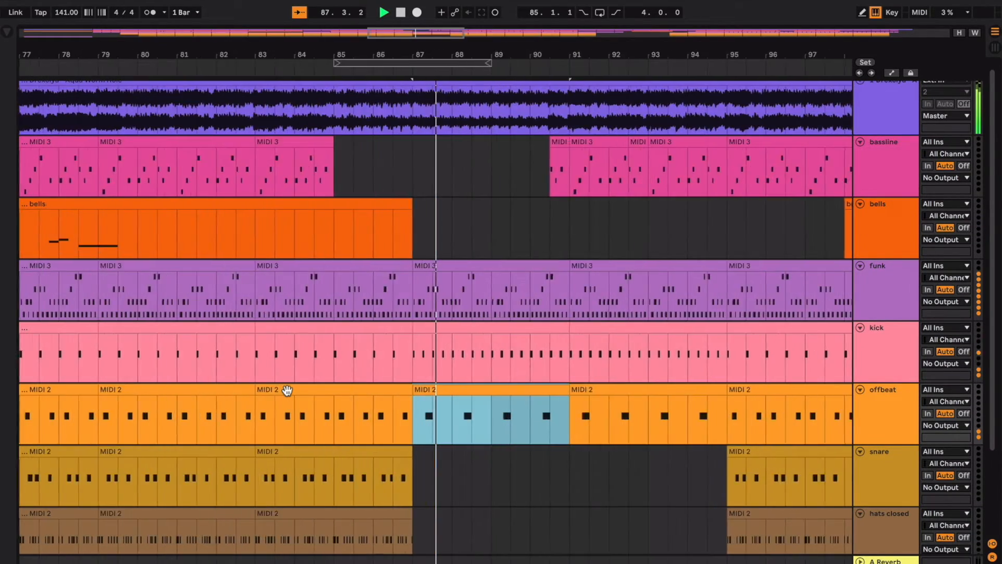
Play the arrangement through to bar 145 and stop playback with the whole track in view.
scroll(287, 390, up, 3)
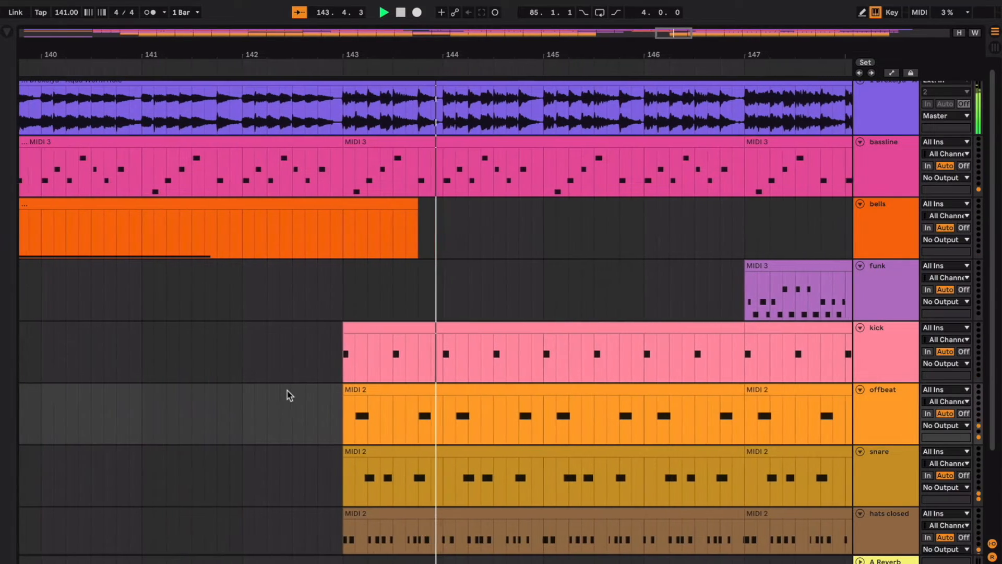
scroll(287, 391, down, 6)
scroll(287, 390, down, 5)
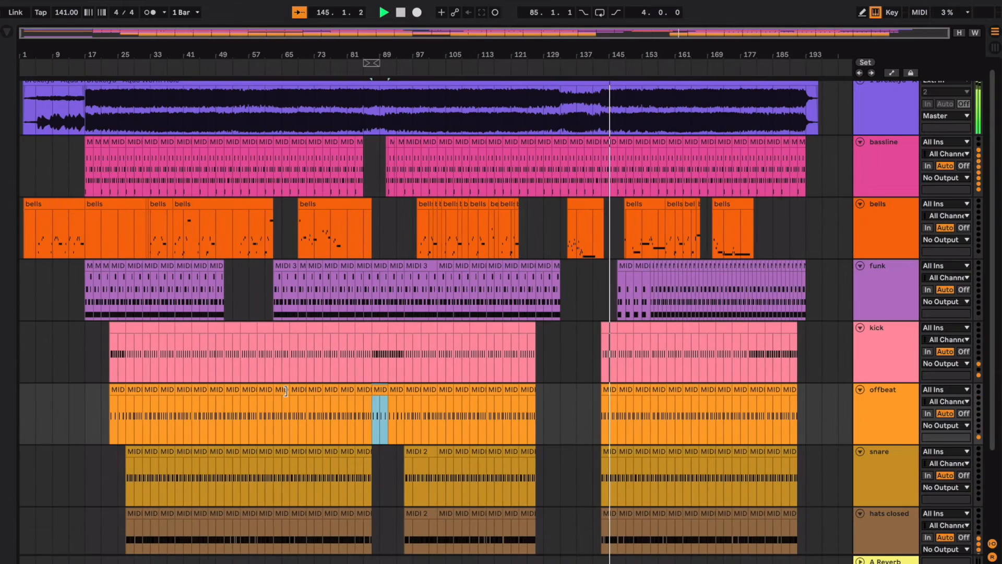
key(space)
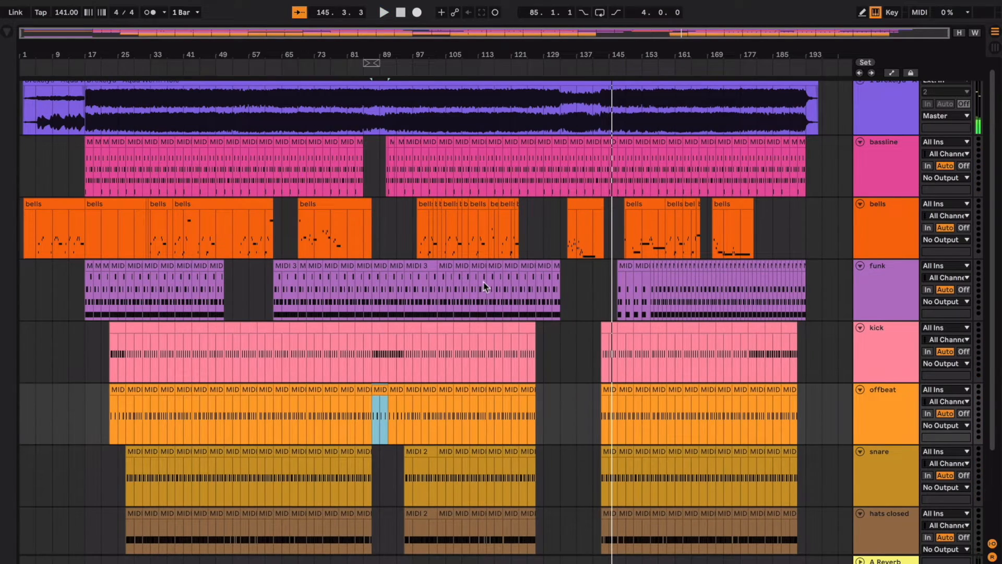
Play the passage from about bar 90 leading up to the bells clip at bar 98, and stop playback.
scroll(483, 280, up, 1)
click(419, 244)
scroll(419, 245, up, 3)
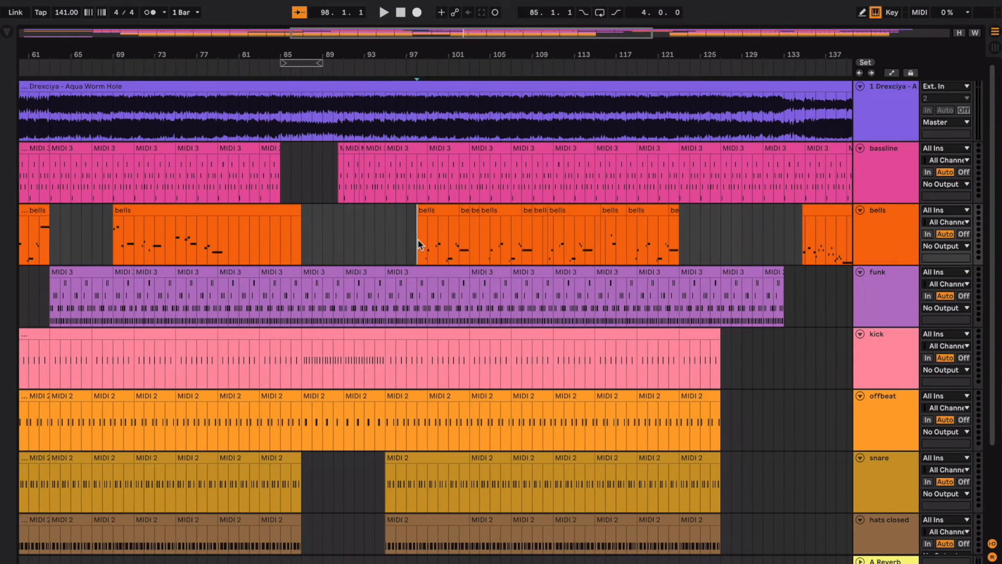
scroll(419, 244, left, 2)
click(363, 238)
click(408, 237)
scroll(409, 241, left, 1)
key(space)
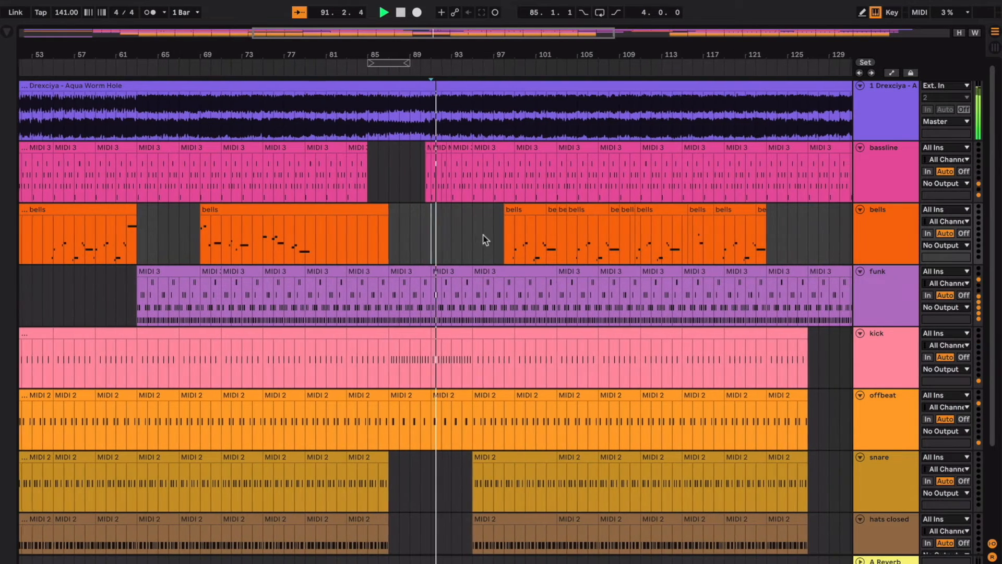
scroll(504, 238, up, 5)
click(512, 238)
key(space)
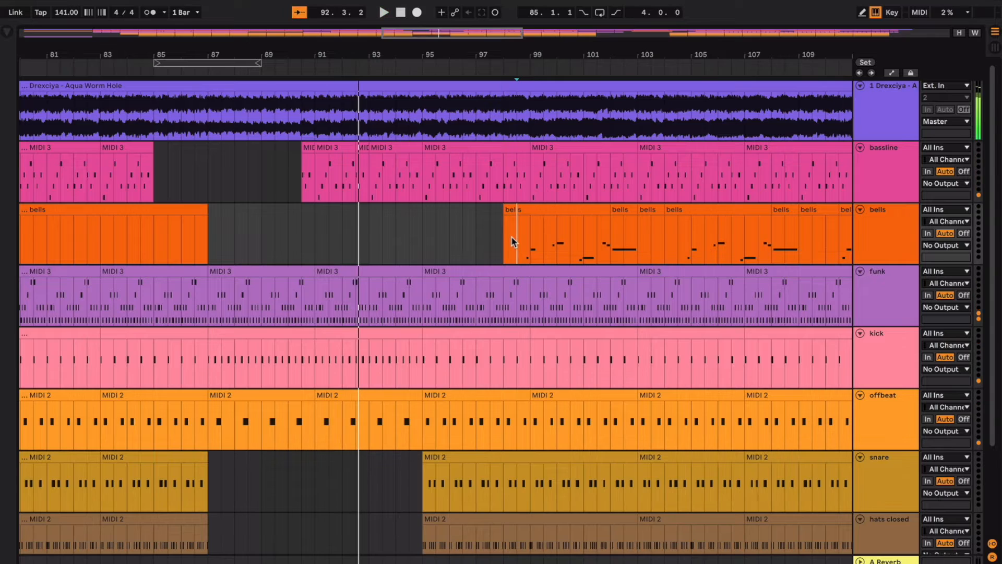
Examine the earlier section from bar 33 to bar 53 across the bassline, bells, funk and kick tracks.
scroll(519, 245, right, 2)
scroll(518, 245, down, 1)
scroll(518, 244, down, 5)
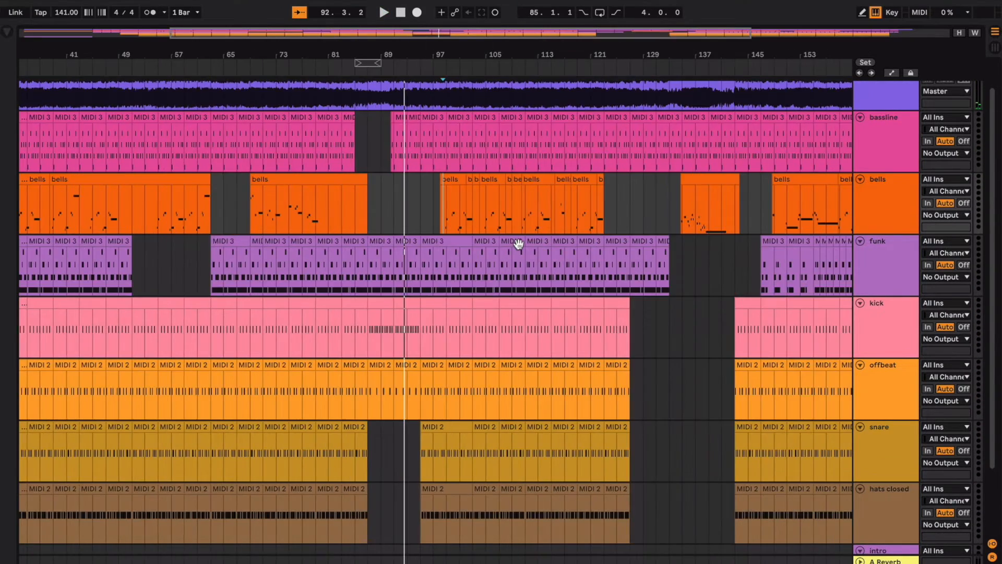
scroll(518, 244, left, 4)
scroll(518, 245, up, 1)
drag(243, 193, 362, 384)
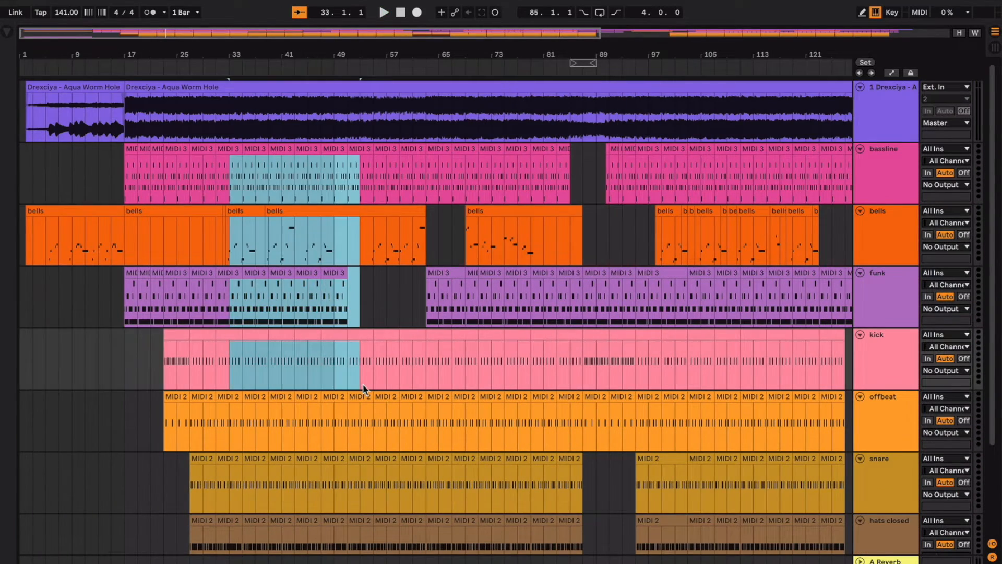
Play the bells part briefly from about bar 101 to check its phrase.
scroll(362, 384, right, 5)
click(354, 235)
scroll(354, 235, up, 5)
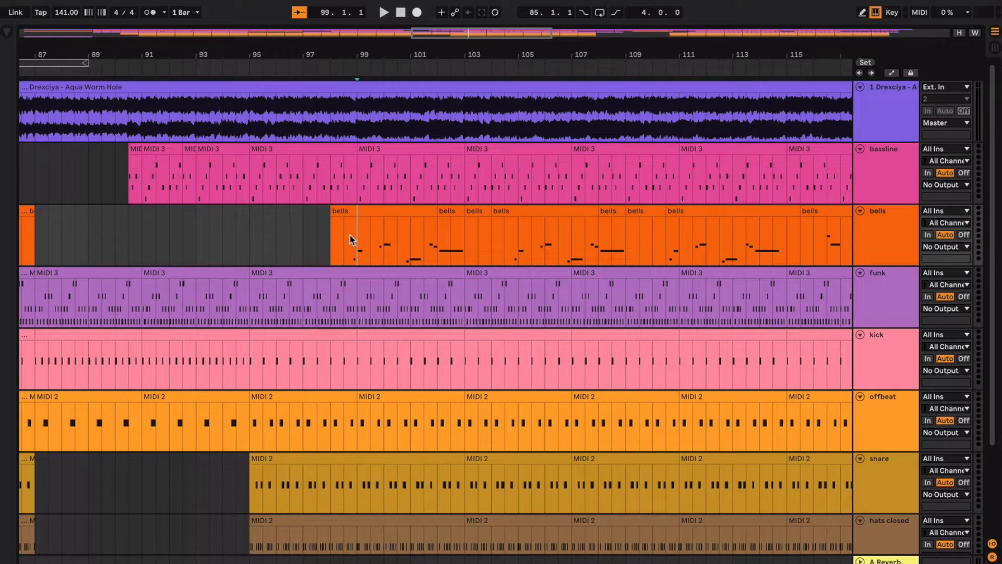
scroll(349, 234, up, 2)
key(space)
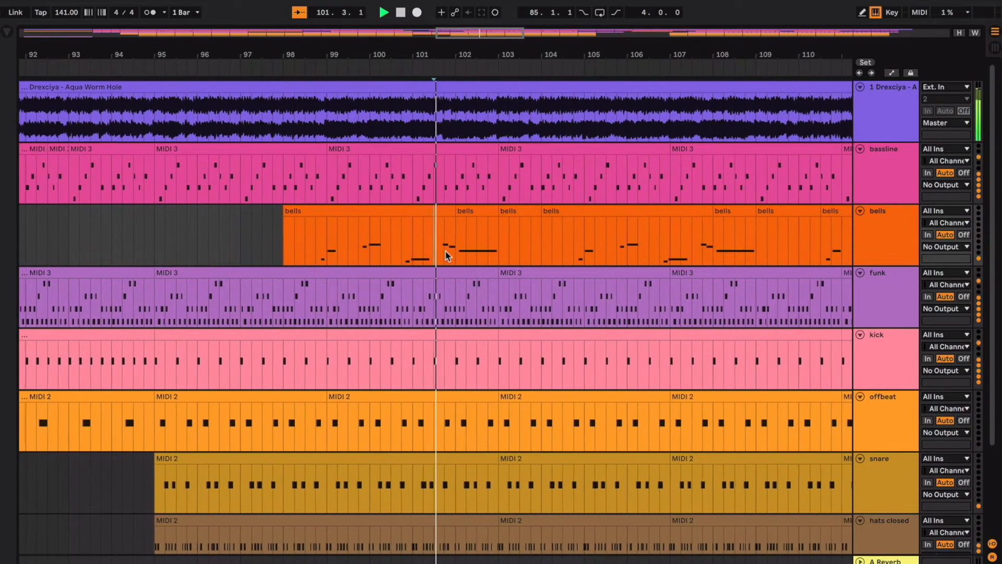
key(space)
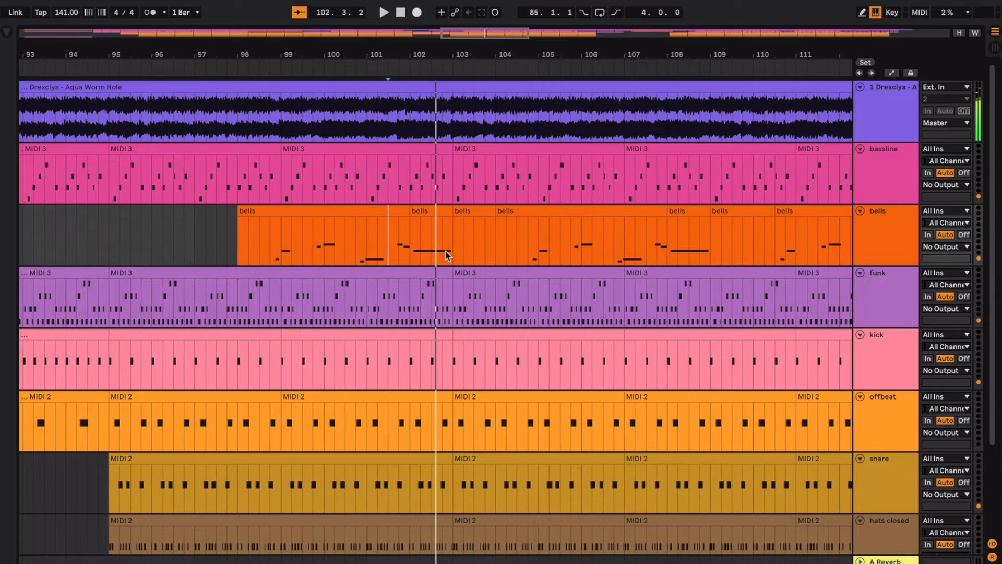
Examine the repeating bells phrases from bar 98 on, including the one from bar 110 to bar 115.
scroll(446, 256, down, 1)
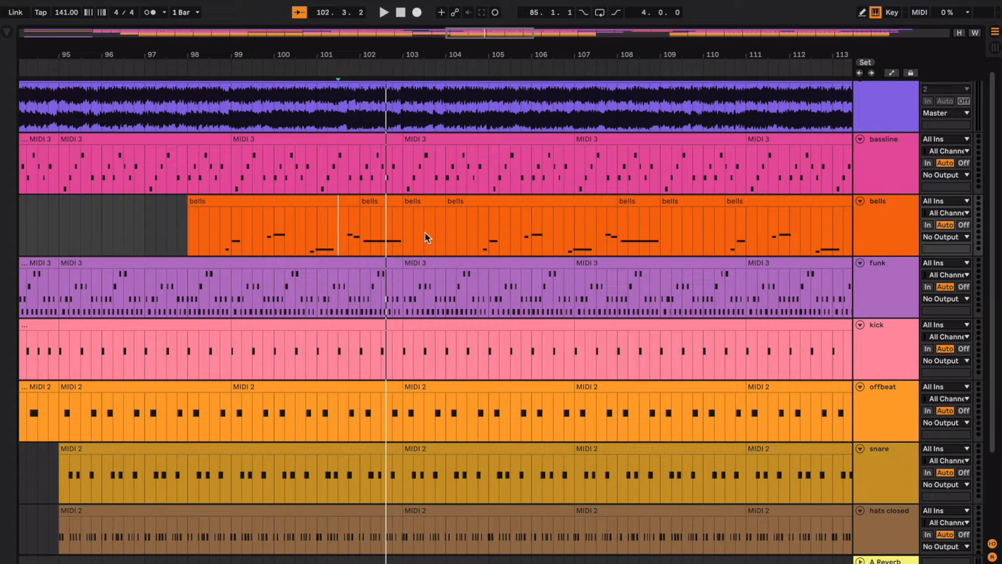
scroll(425, 238, down, 2)
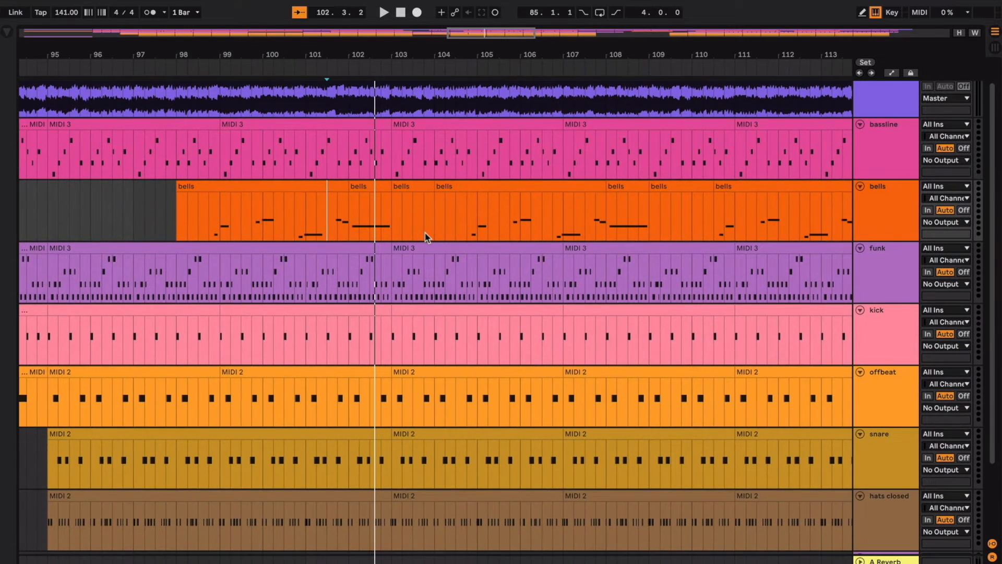
drag(209, 222, 594, 227)
scroll(411, 221, right, 3)
scroll(574, 226, right, 6)
drag(497, 226, 712, 243)
scroll(711, 244, right, 6)
scroll(710, 244, up, 1)
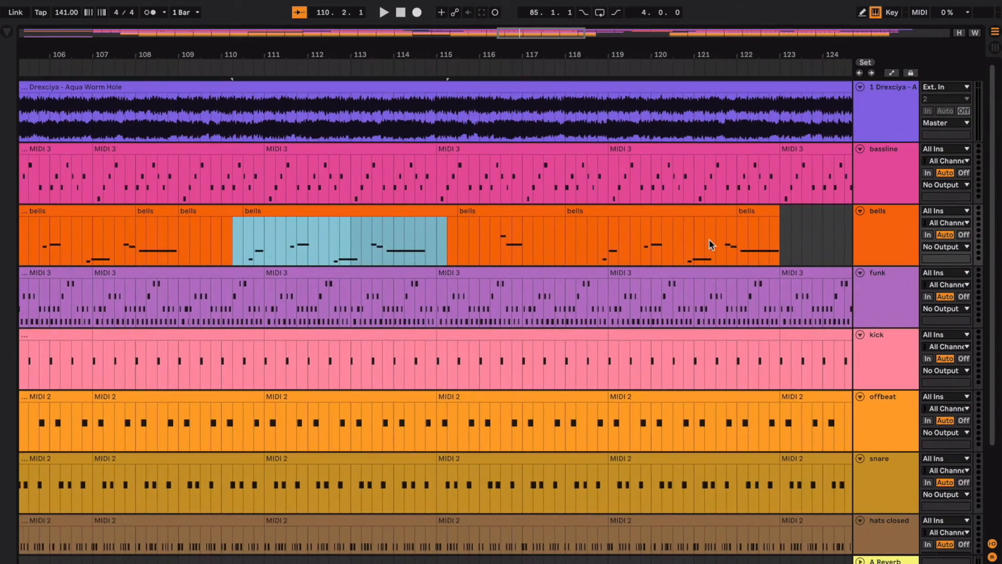
key(minus)
scroll(709, 242, left, 2)
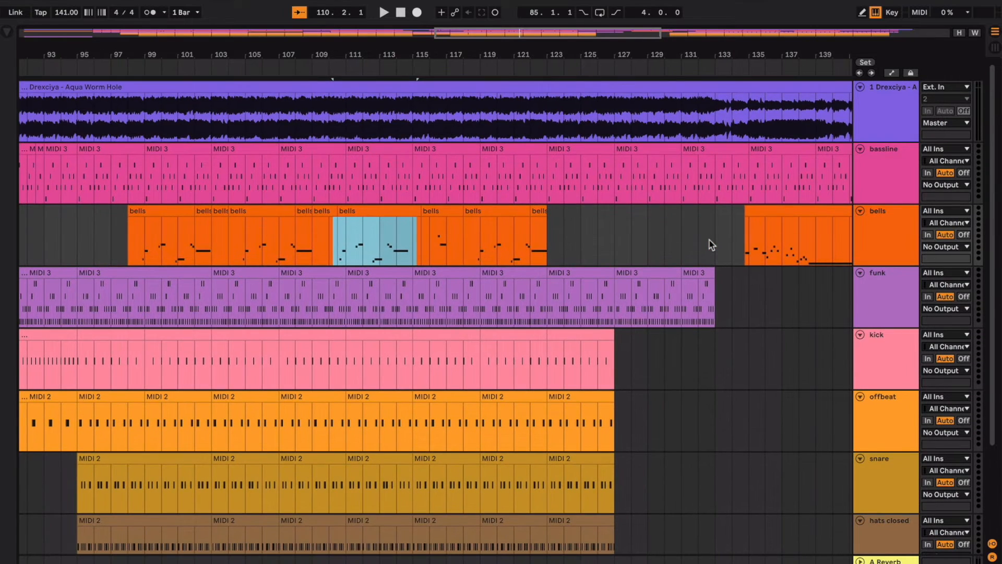
scroll(710, 242, left, 3)
scroll(709, 242, left, 2)
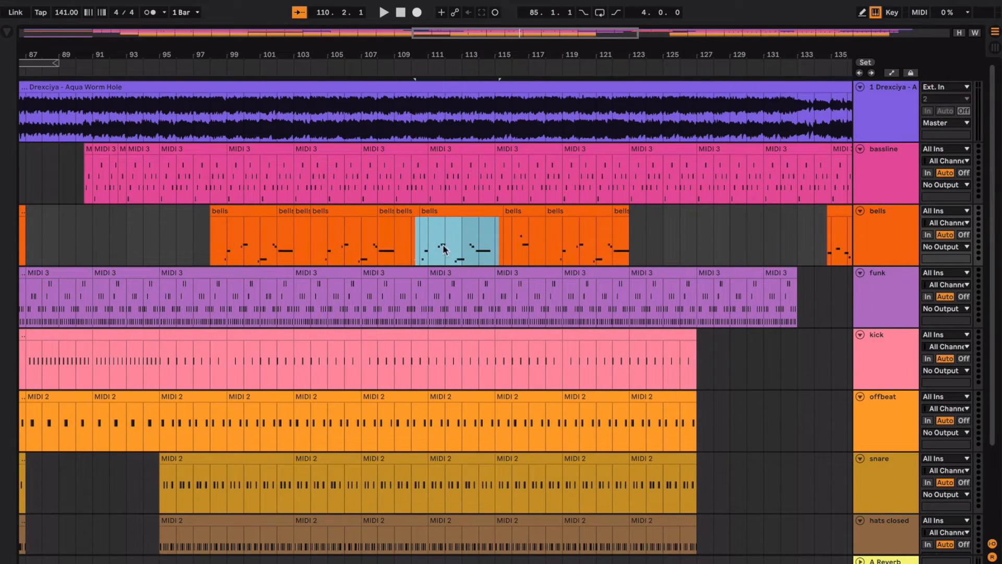
scroll(374, 256, left, 5)
scroll(475, 257, right, 2)
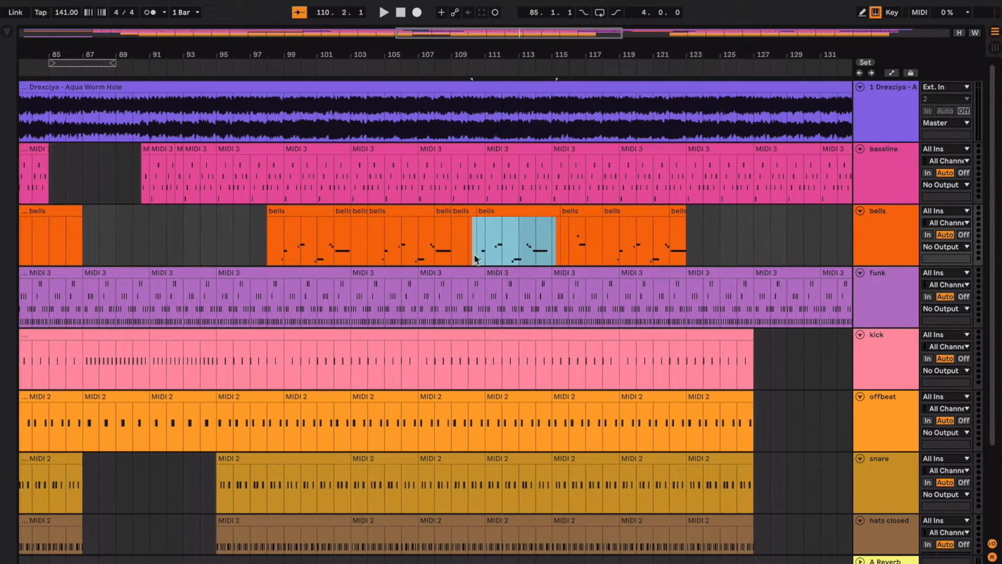
Play the varied bells phrase at bar 116 and check where the bells and the drums end, up to bar 127.
drag(600, 249, 684, 251)
drag(559, 249, 585, 248)
click(572, 248)
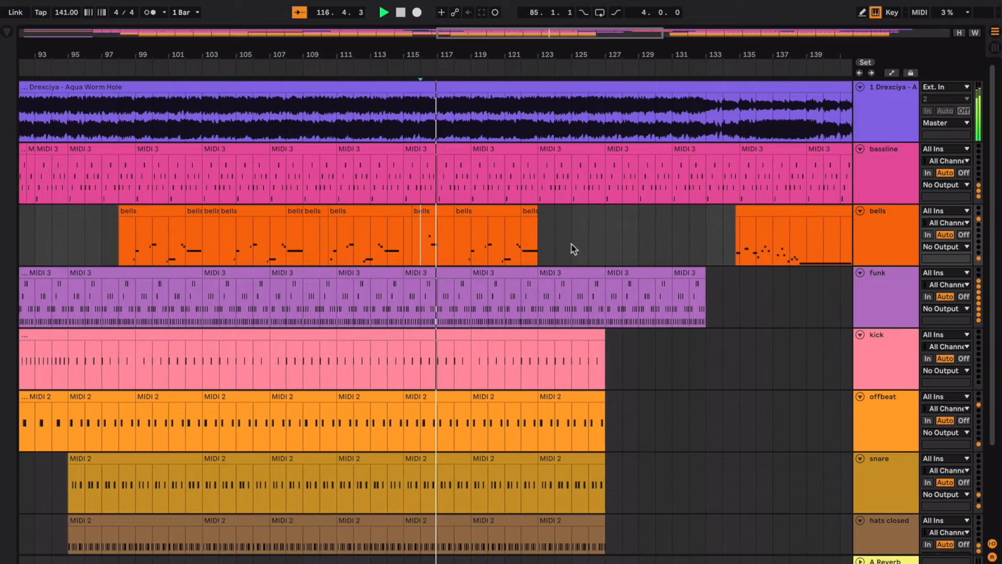
key(space)
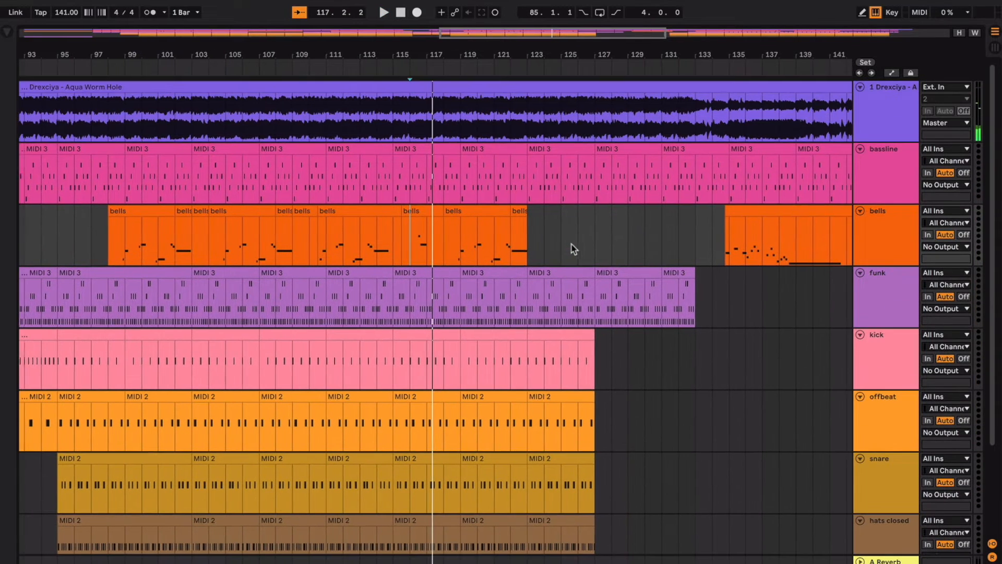
click(542, 242)
click(595, 245)
Examine the full bells passage from bar 98 to bar 123 and its phrase from bar 105 to bar 109.
scroll(292, 235, left, 5)
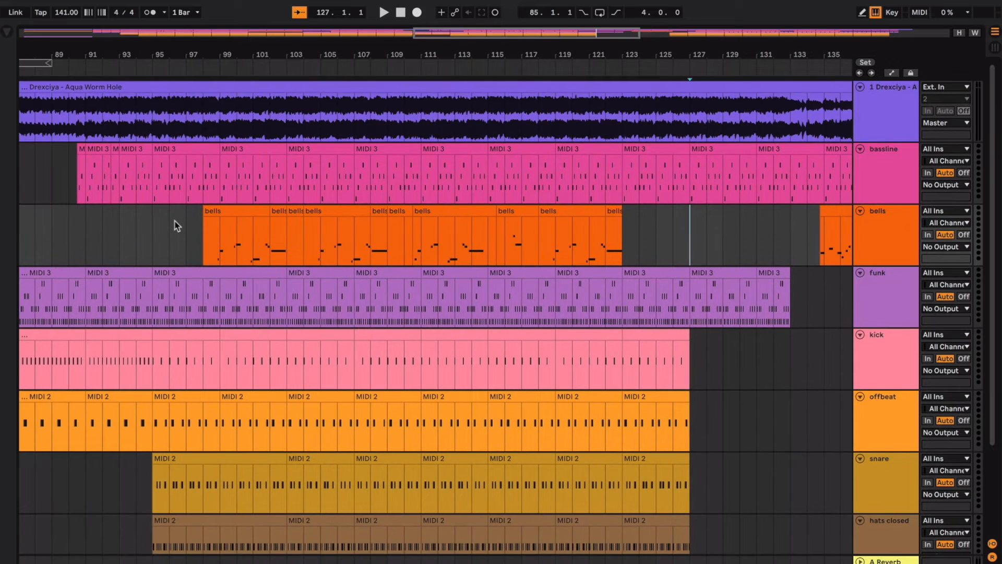
mouse_move(199, 217)
mouse_down()
mouse_move(584, 267)
mouse_move(620, 236)
mouse_up()
scroll(619, 236, left, 6)
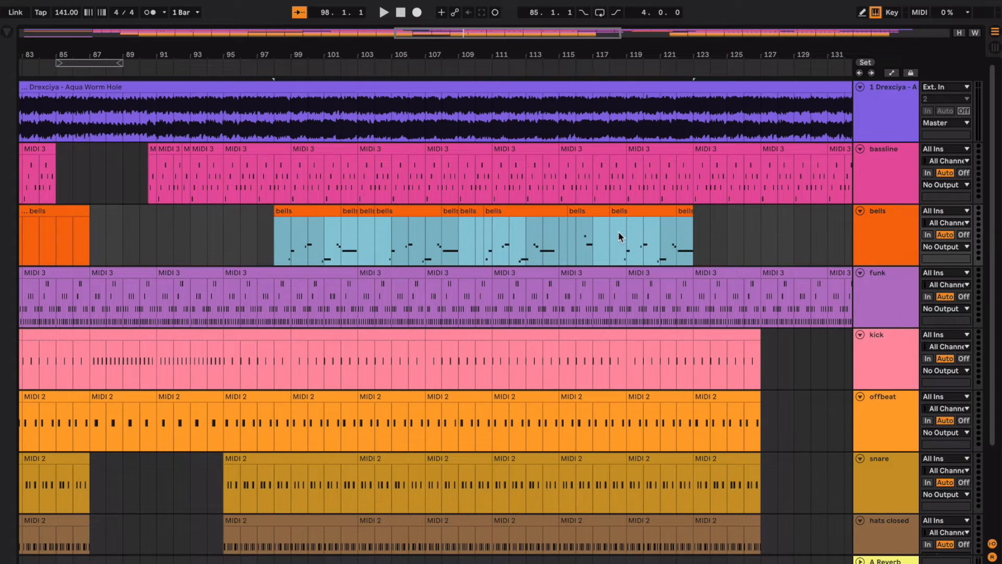
click(492, 238)
drag(277, 238, 462, 252)
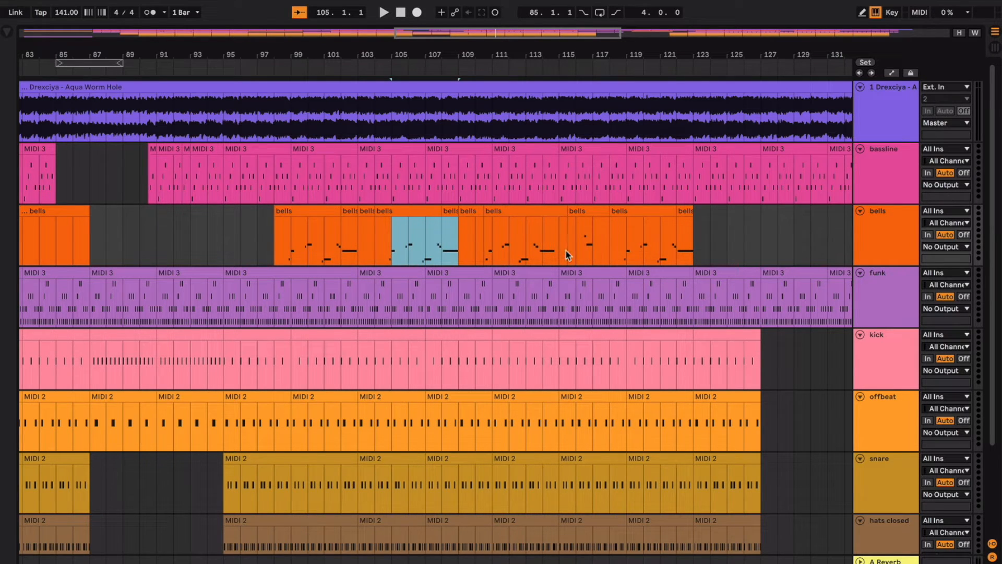
Compare the later bells passage with the early bells phrase from bar 32 to bar 37.
scroll(559, 247, left, 5)
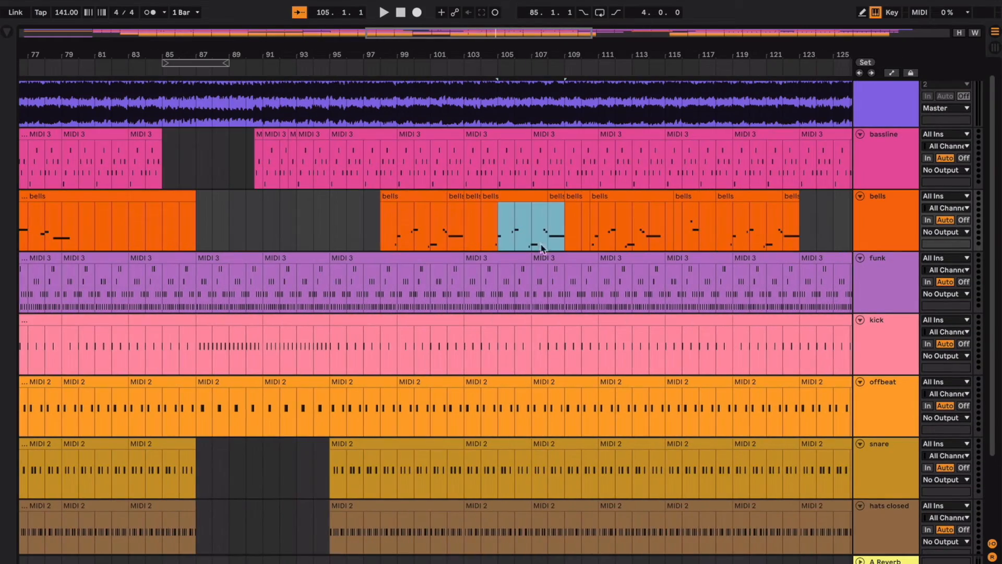
drag(375, 226, 650, 253)
scroll(650, 252, left, 20)
scroll(401, 238, left, 5)
scroll(401, 236, right, 10)
drag(368, 223, 454, 235)
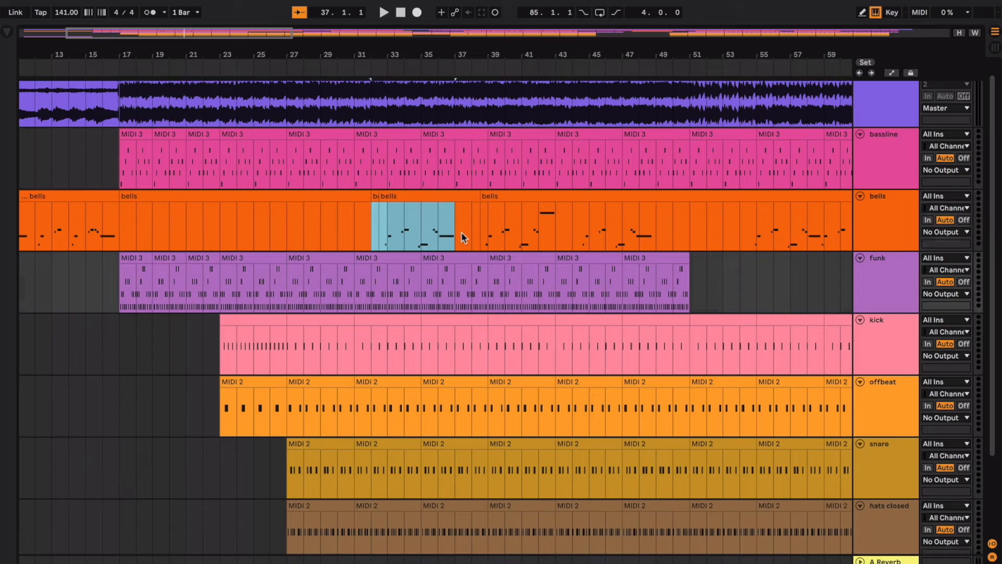
scroll(461, 237, down, 6)
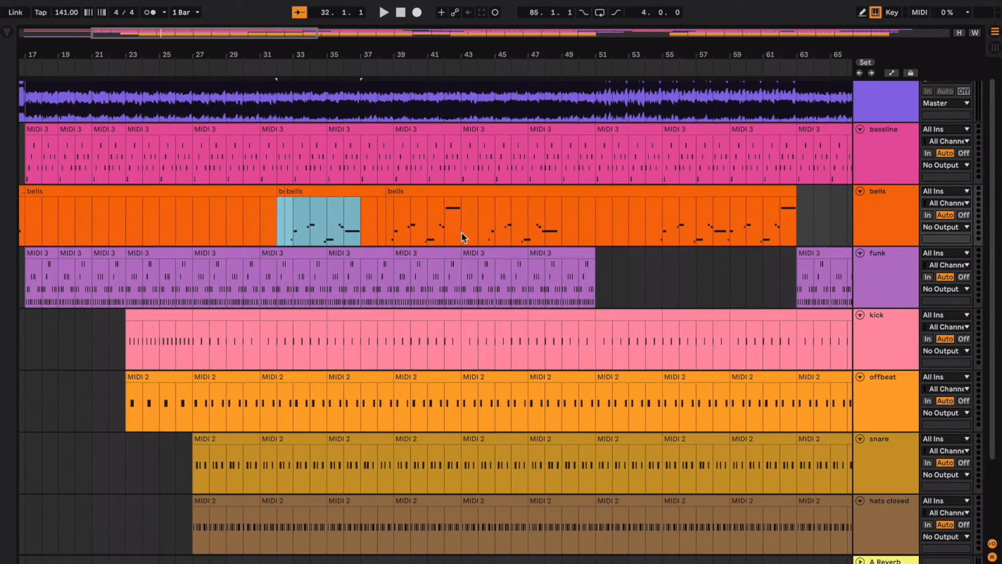
Compare the bells entry at bar 98 with the early bells phrases from bar 32 and the drum return at bar 95.
scroll(461, 237, right, 10)
scroll(469, 230, down, 1)
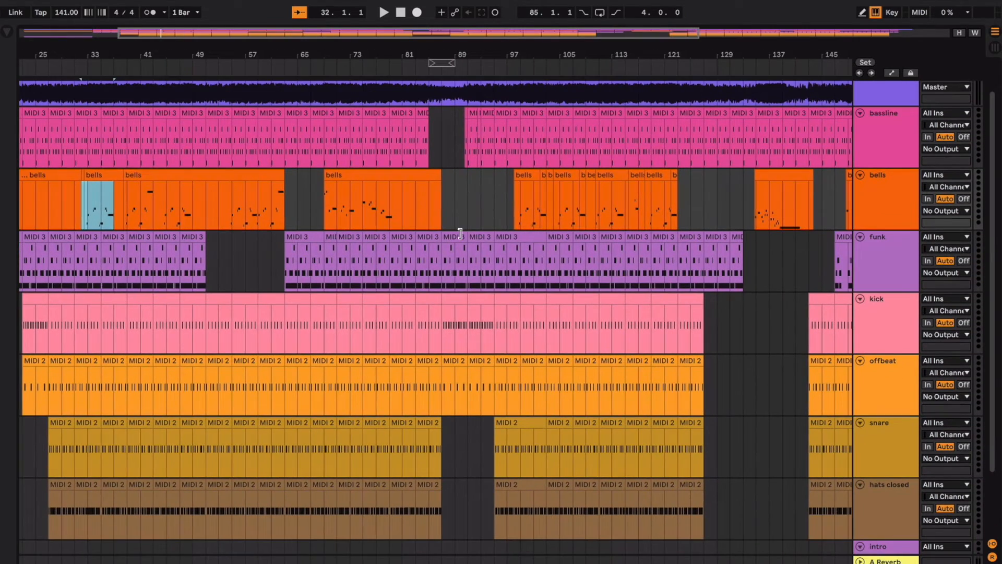
click(507, 211)
click(528, 175)
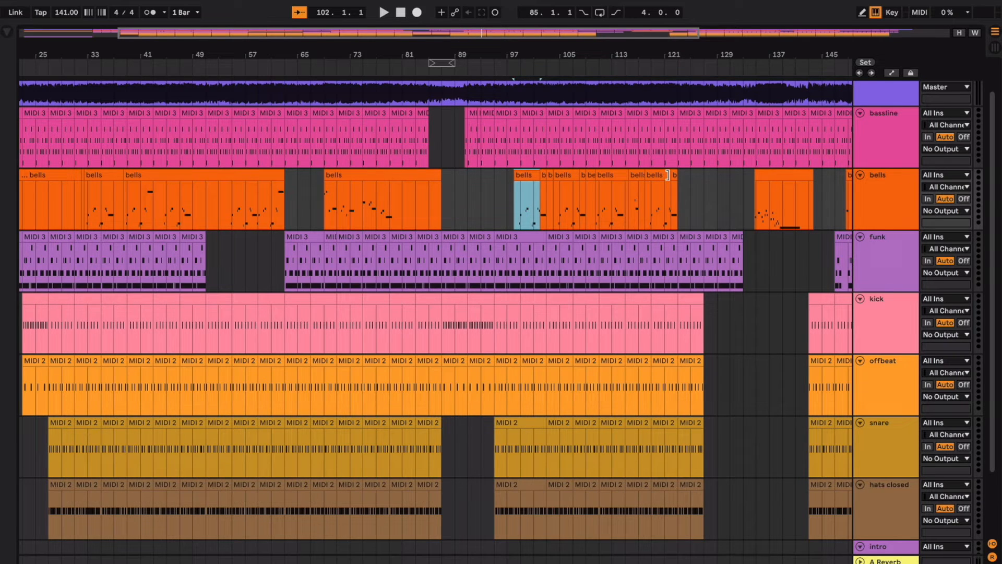
scroll(668, 175, left, 2)
scroll(667, 175, down, 1)
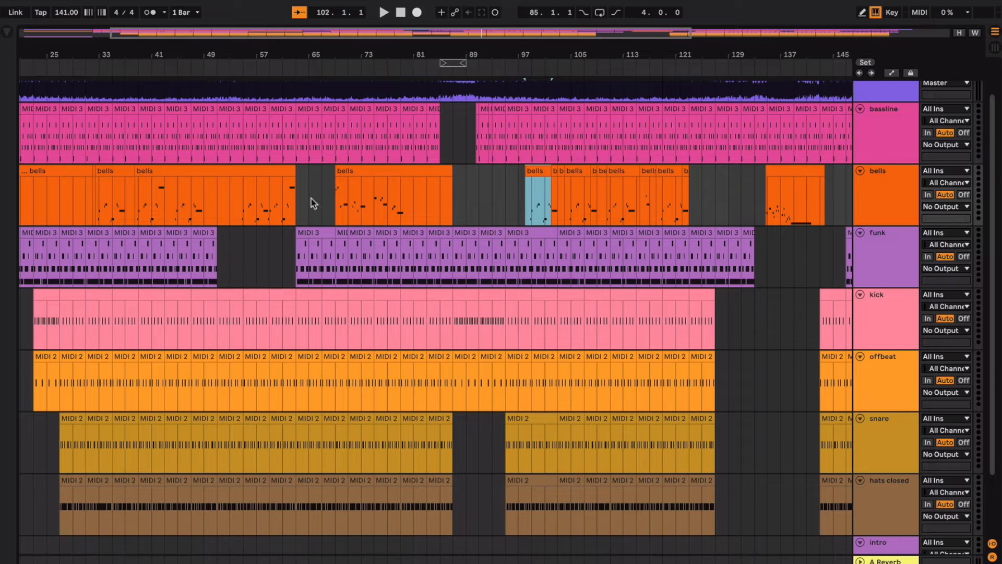
drag(90, 204, 156, 216)
click(505, 198)
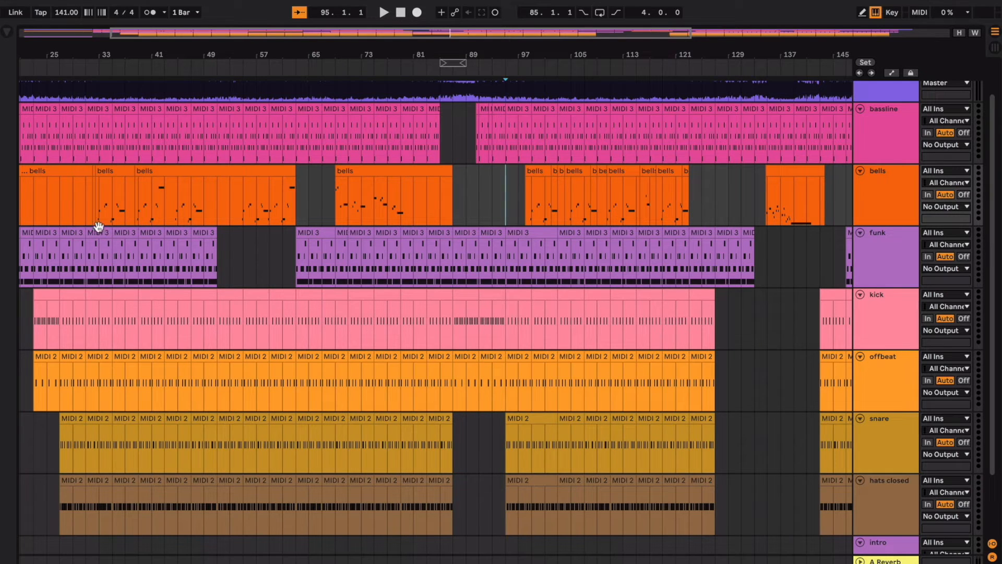
click(525, 209)
Compare the multi-track section from bar 33 to bar 51 with the one from bar 99 to bar 115.
drag(105, 204, 217, 562)
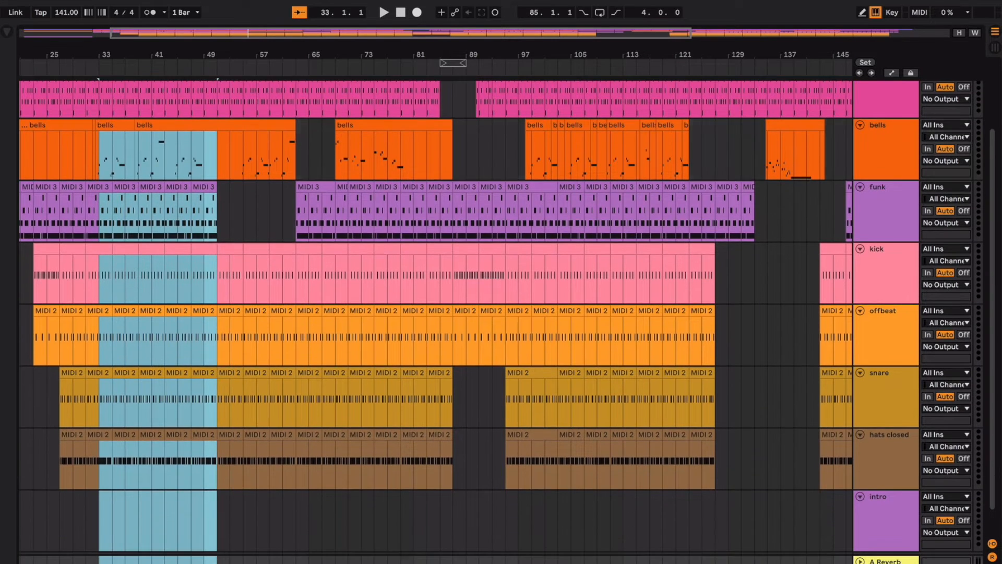
scroll(186, 342, up, 3)
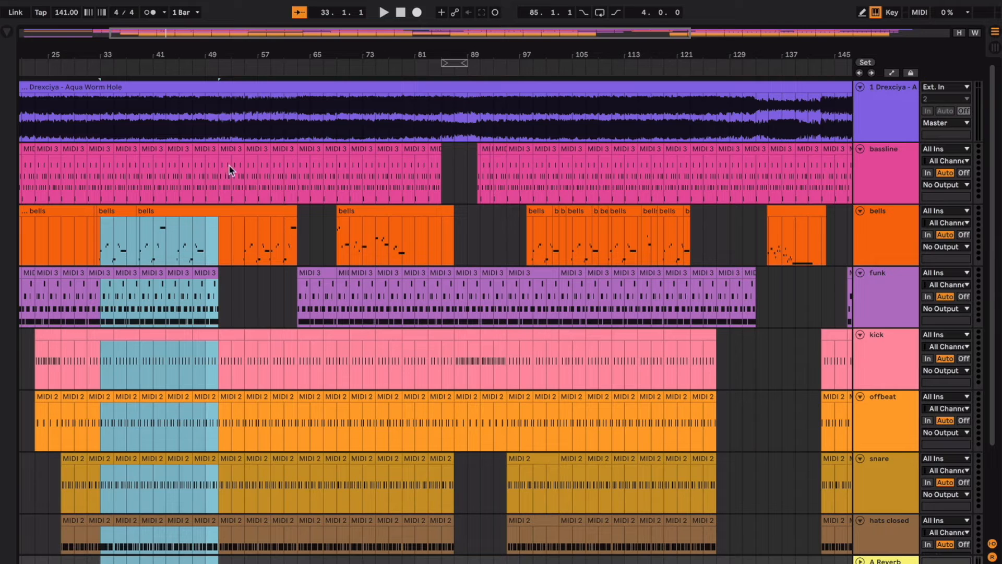
drag(224, 130, 532, 553)
drag(533, 242, 640, 439)
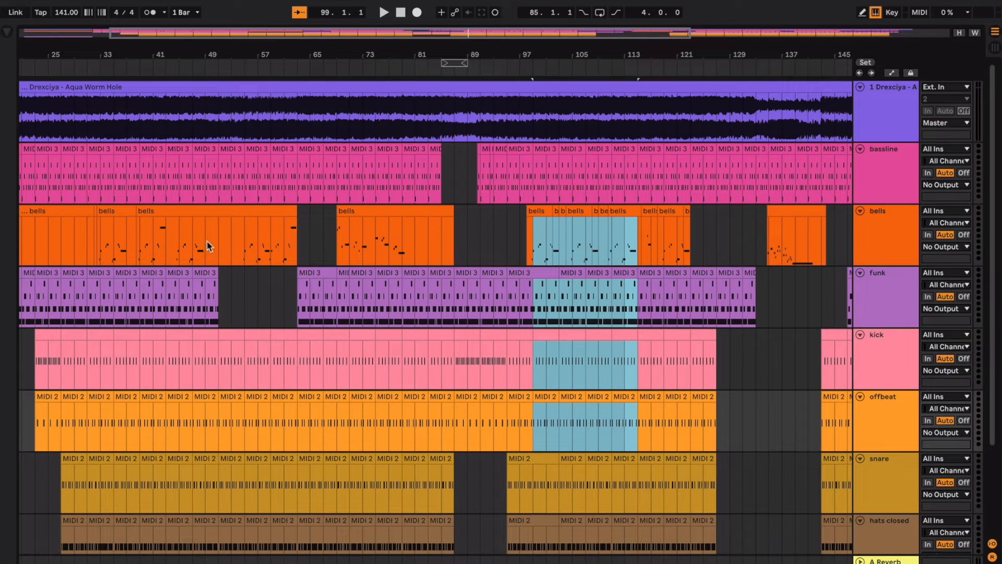
Try to paste the bells phrase from bars 39 to 43 into the later bells passage at bar 105, and undo it.
click(151, 236)
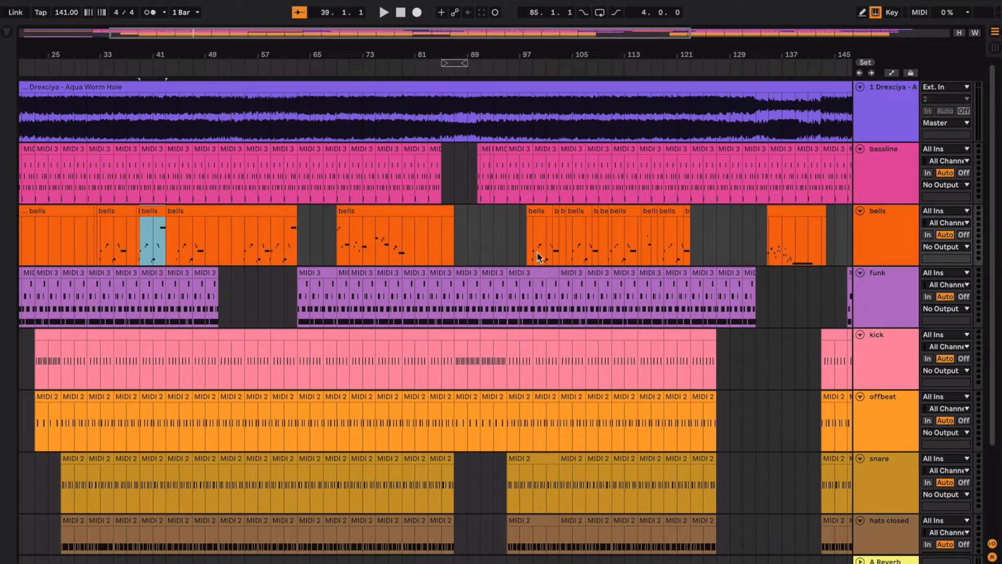
click(565, 256)
key(super+z)
key(Right)
key(super+v)
key(super+z)
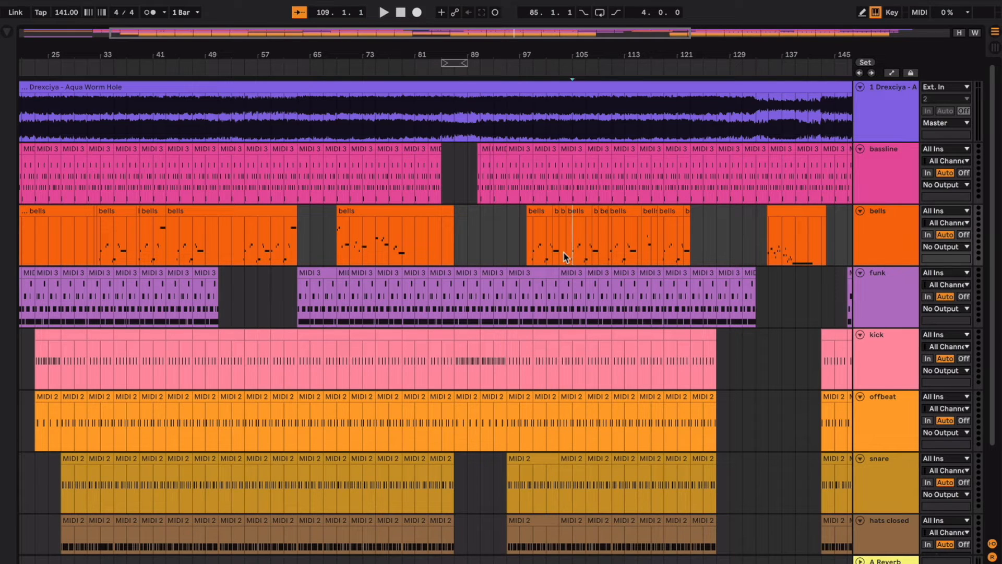
Review the early bells phrases and the bells gap before bar 98, and examine the funk clips from bar 103 to bar 119.
drag(205, 237, 114, 238)
click(496, 241)
drag(560, 300, 673, 302)
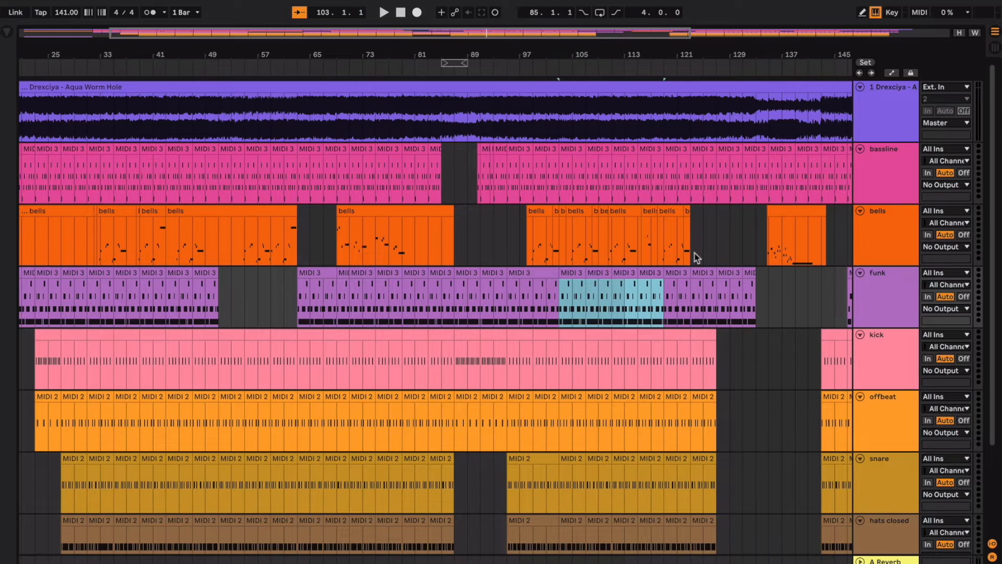
Examine where the later bells passage ends at bar 123.
key(space)
scroll(529, 264, down, 3)
scroll(530, 263, right, 2)
scroll(530, 263, up, 3)
scroll(530, 262, left, 1)
click(526, 253)
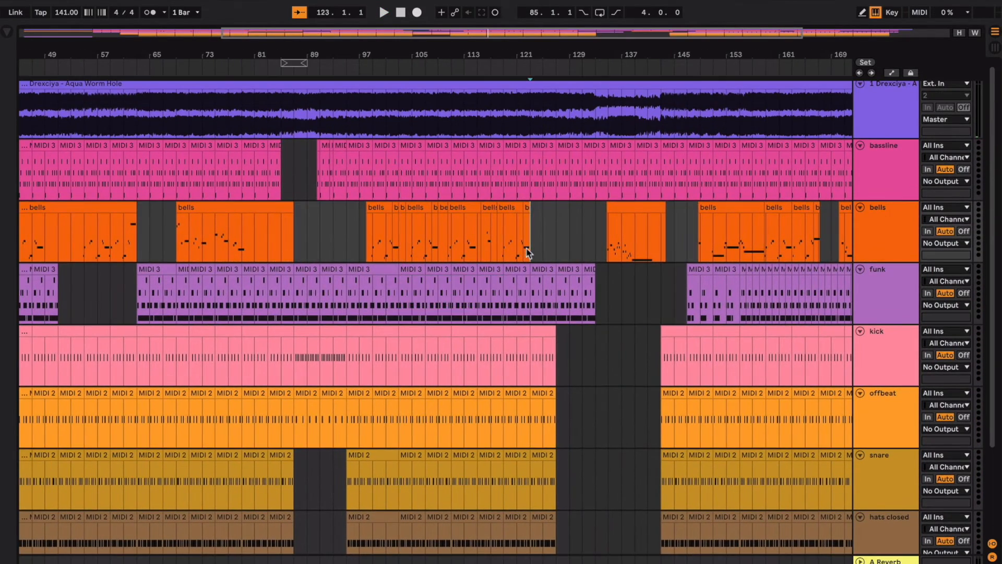
scroll(526, 250, right, 3)
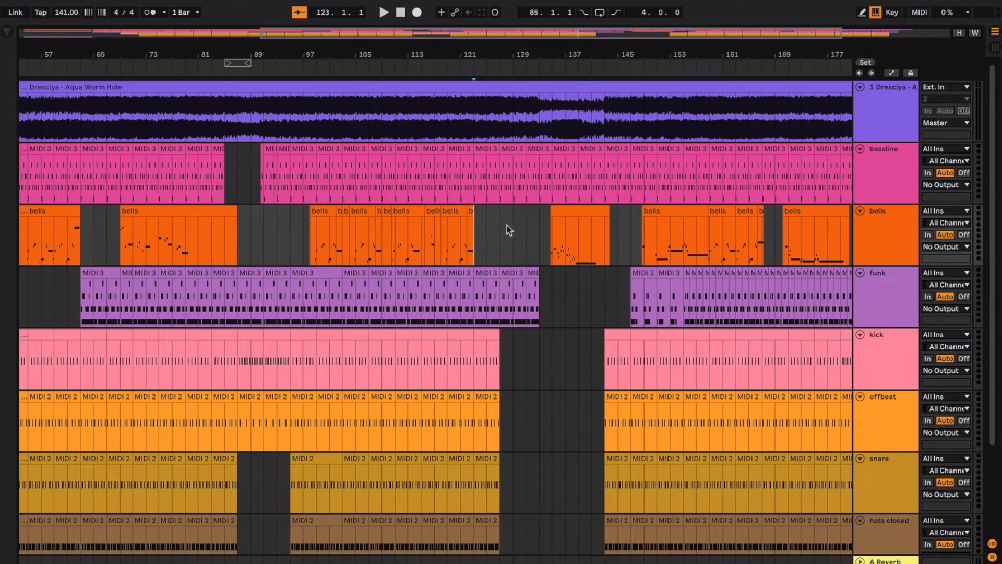
Compare the drum-free bassline and funk passage from bar 127 to bar 133 with the earlier sections of the arrangement.
drag(503, 171, 604, 417)
scroll(600, 412, left, 5)
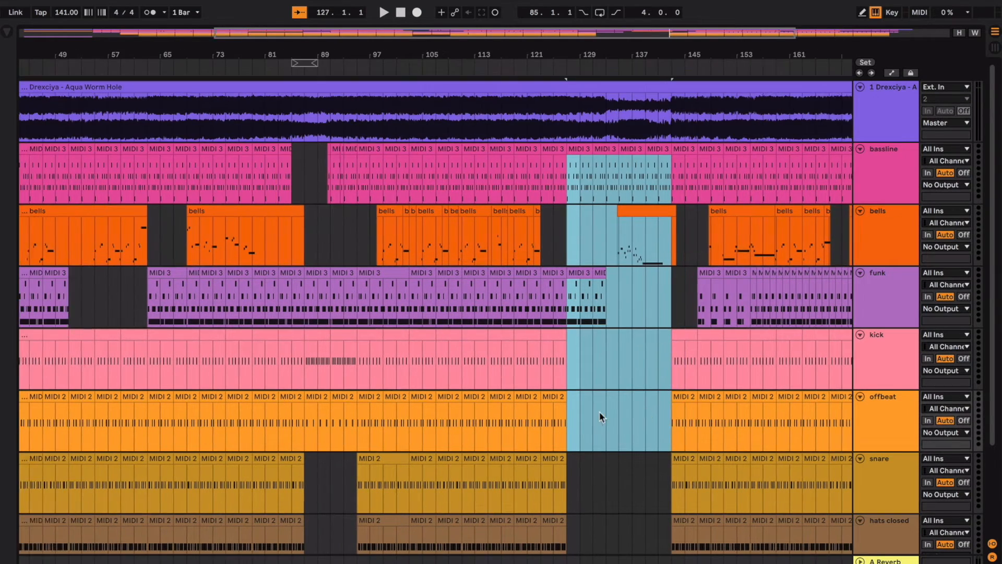
drag(634, 313, 641, 169)
scroll(641, 169, left, 7)
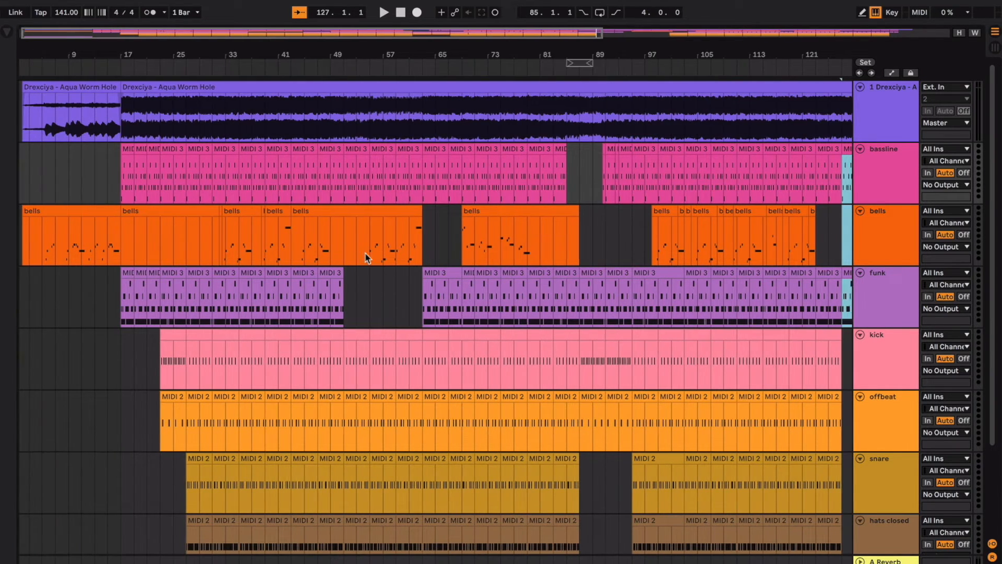
scroll(370, 246, right, 14)
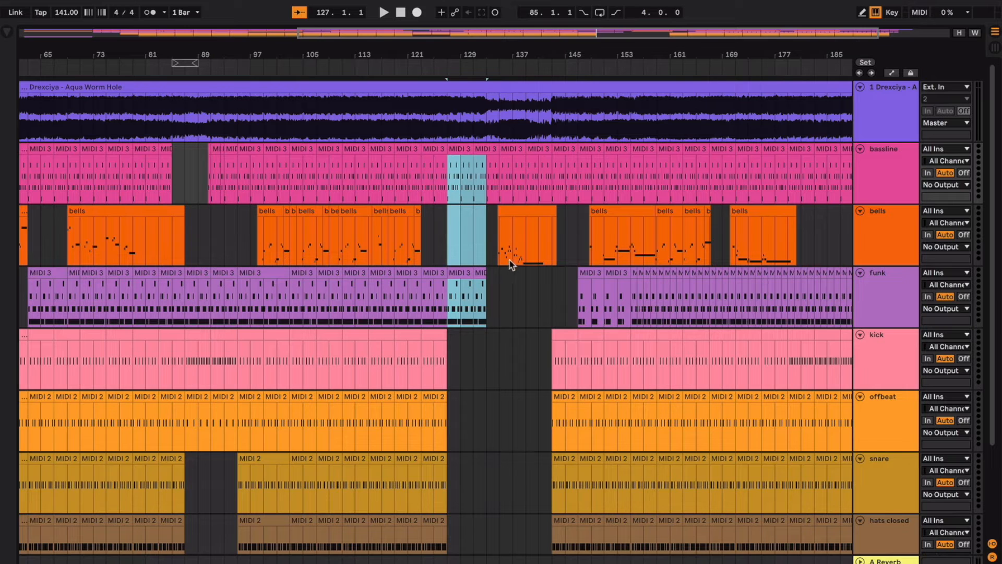
Examine the bassline and bells passage from bar 135, the drum gap from bar 127 to bar 143, and the funk re-entry at bar 147.
drag(503, 238, 581, 166)
scroll(581, 166, left, 14)
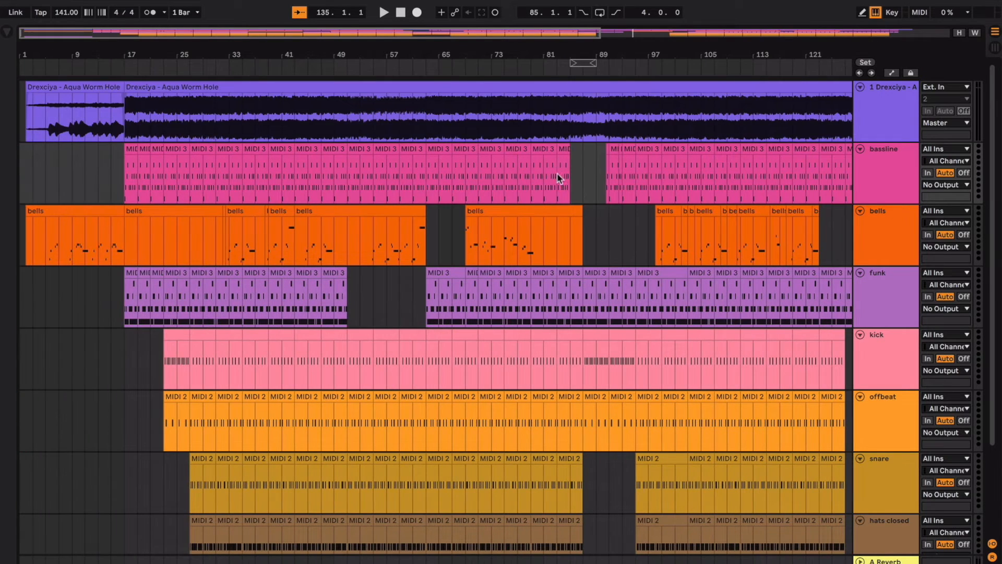
scroll(135, 208, right, 17)
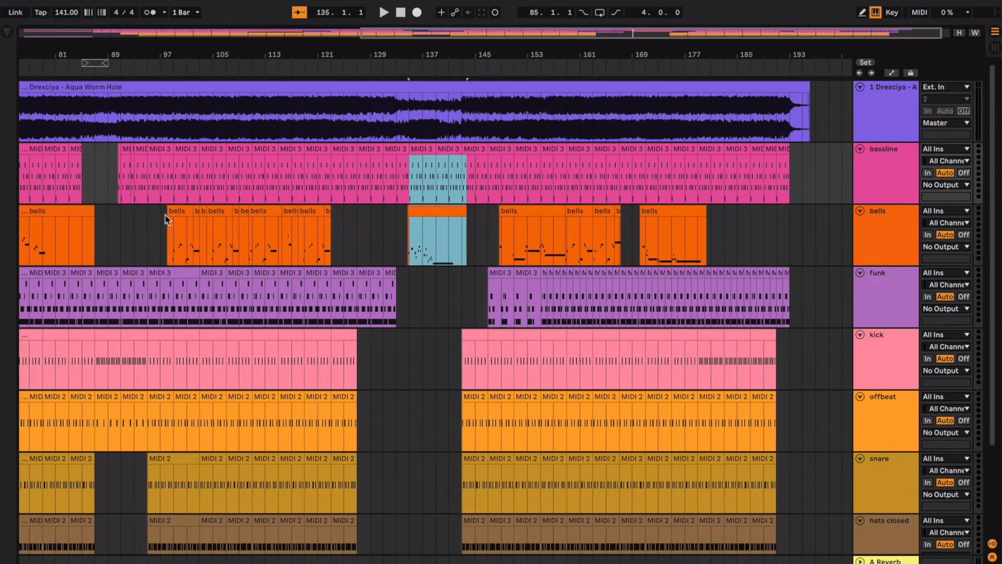
click(349, 346)
drag(368, 346, 464, 137)
click(504, 270)
scroll(515, 271, right, 1)
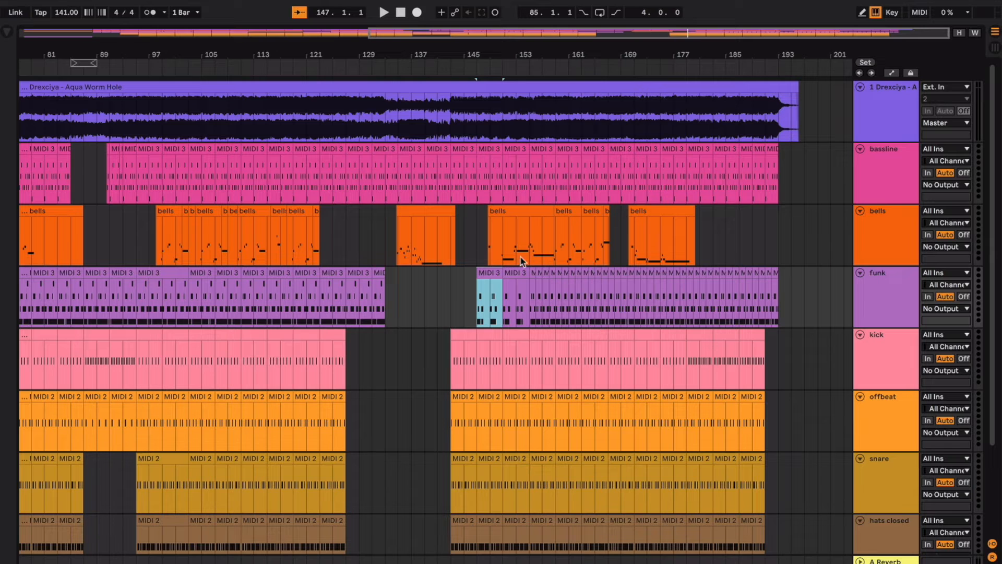
Listen to the arrangement from the bells gap after bar 123 through to bar 181.
click(394, 248)
drag(346, 242, 785, 247)
click(359, 226)
key(space)
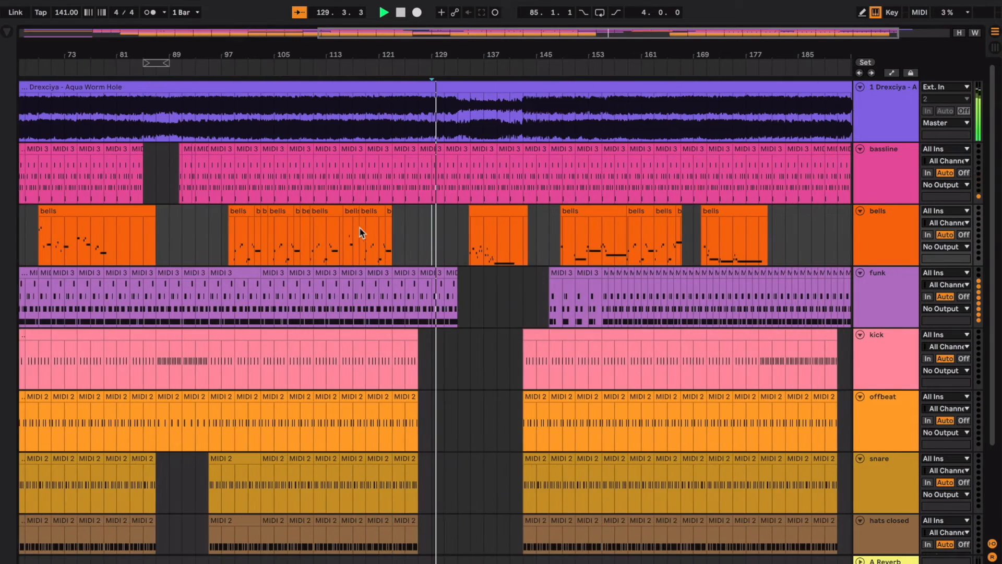
click(409, 228)
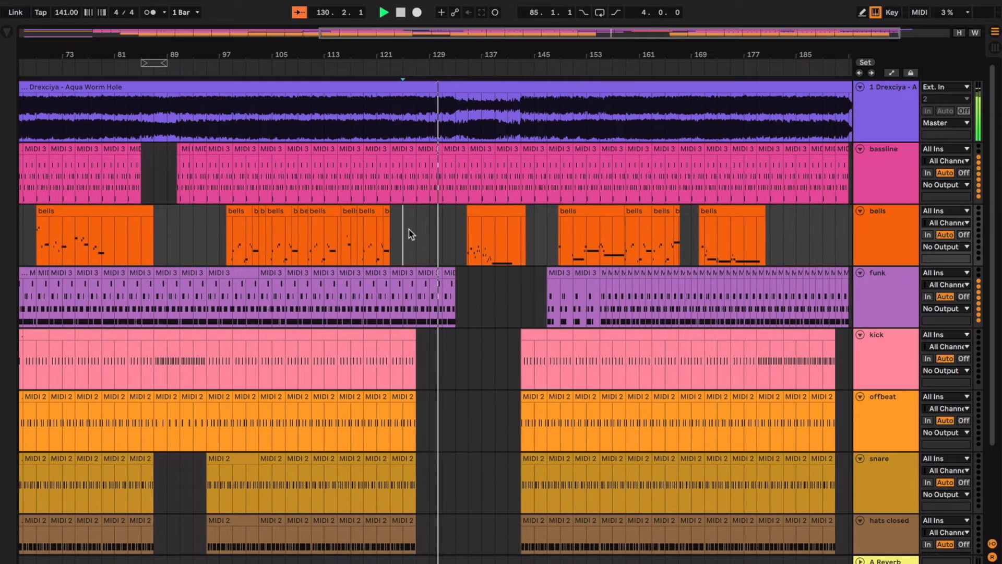
key(space)
key(space)
key(plus)
key(plus)
key(plus)
key(plus)
key(plus)
key(plus)
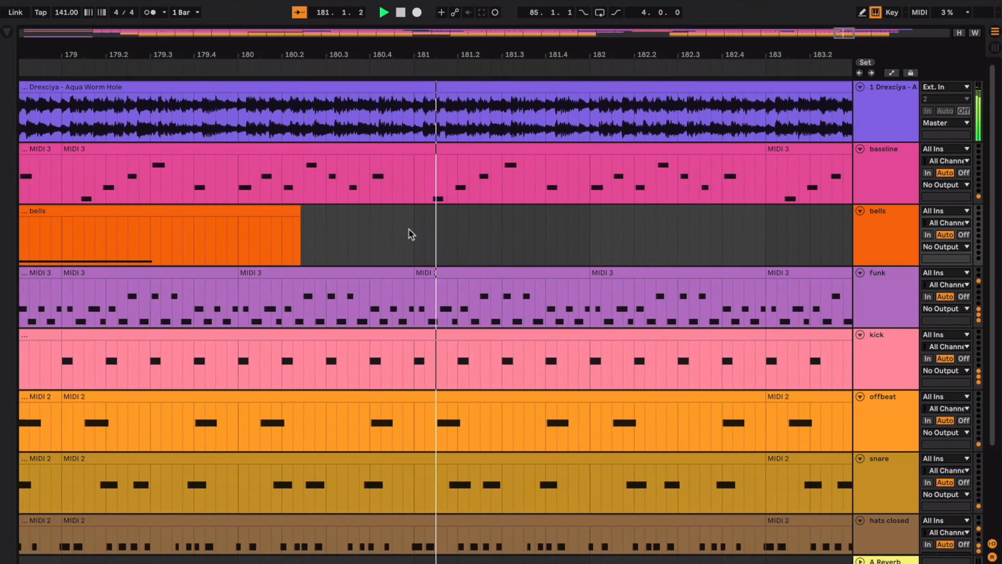
Replace the offbeat clips from bar 179 to bar 191 with copies of the sparse offbeat clip at bar 91.
key(minus)
key(minus)
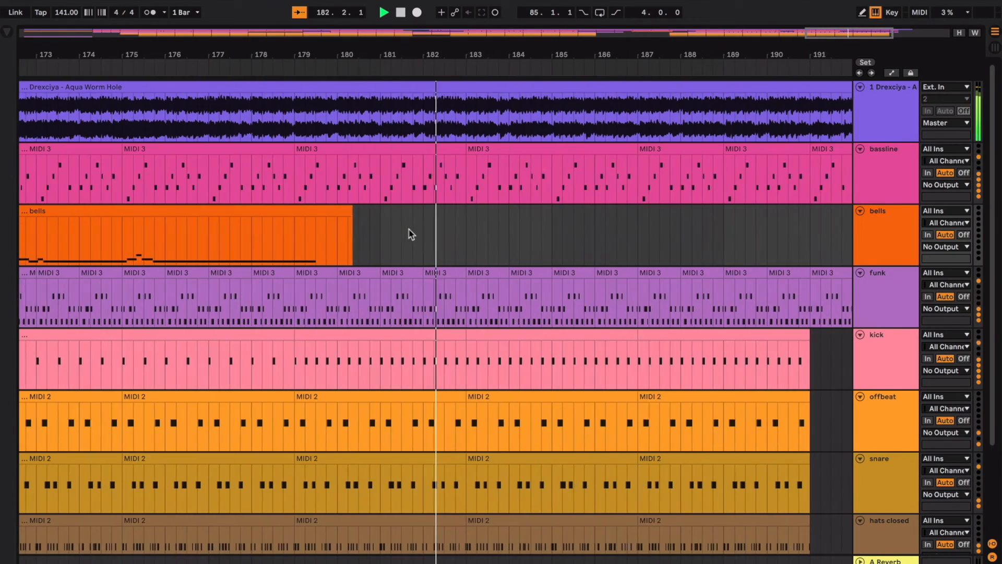
click(277, 398)
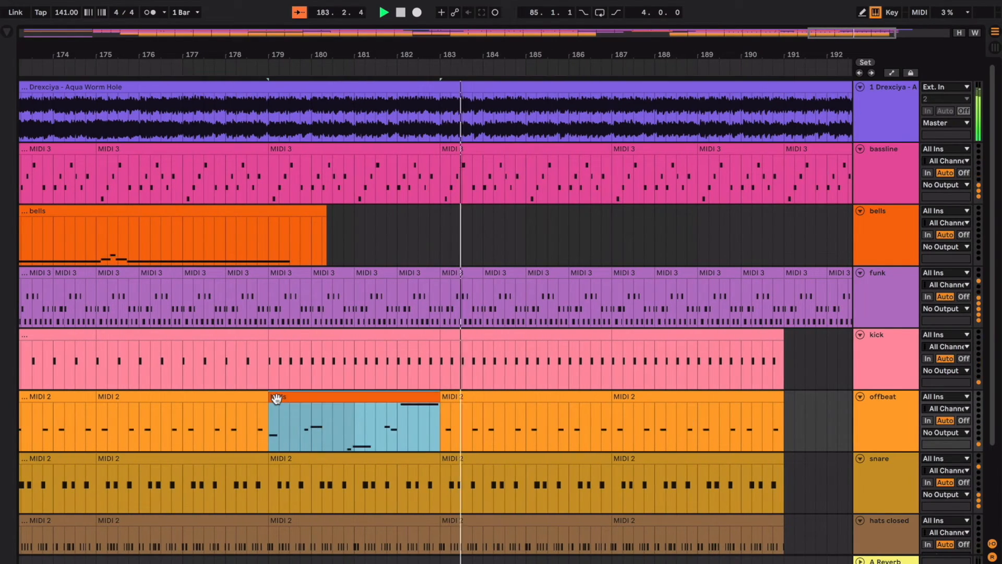
scroll(277, 398, left, 10)
scroll(277, 399, left, 10)
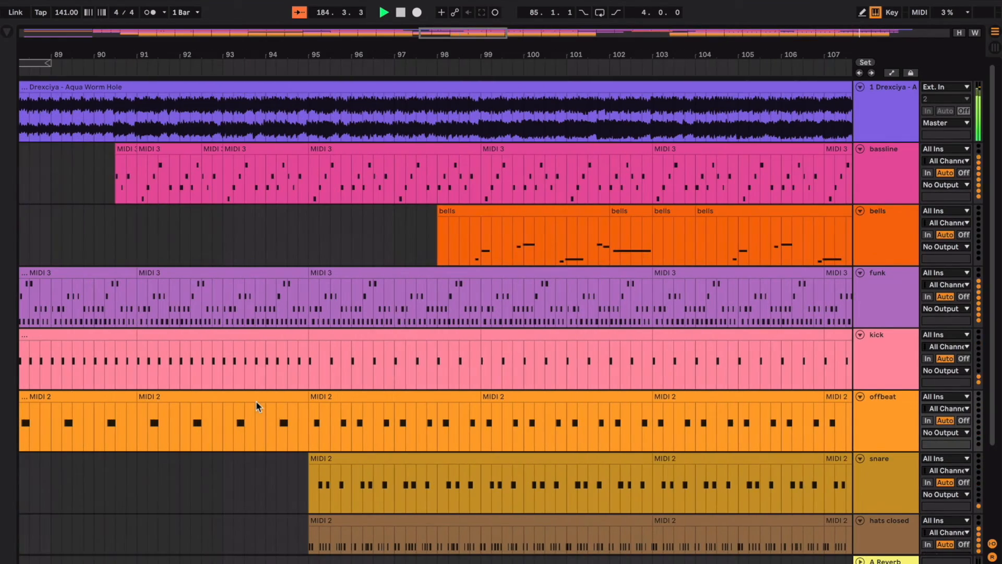
click(256, 397)
click(256, 395)
key(ctrl+v)
key(ctrl+d)
key(ctrl+d)
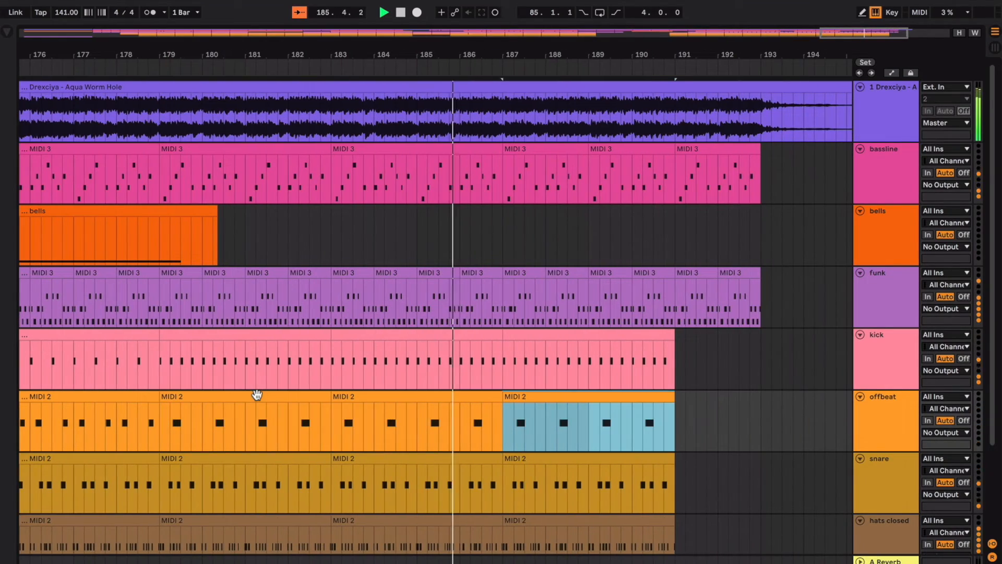
Listen to the track's ending and examine where the drums, bassline and funk parts stop between bars 190 and 195.
key(plus)
key(plus)
key(plus)
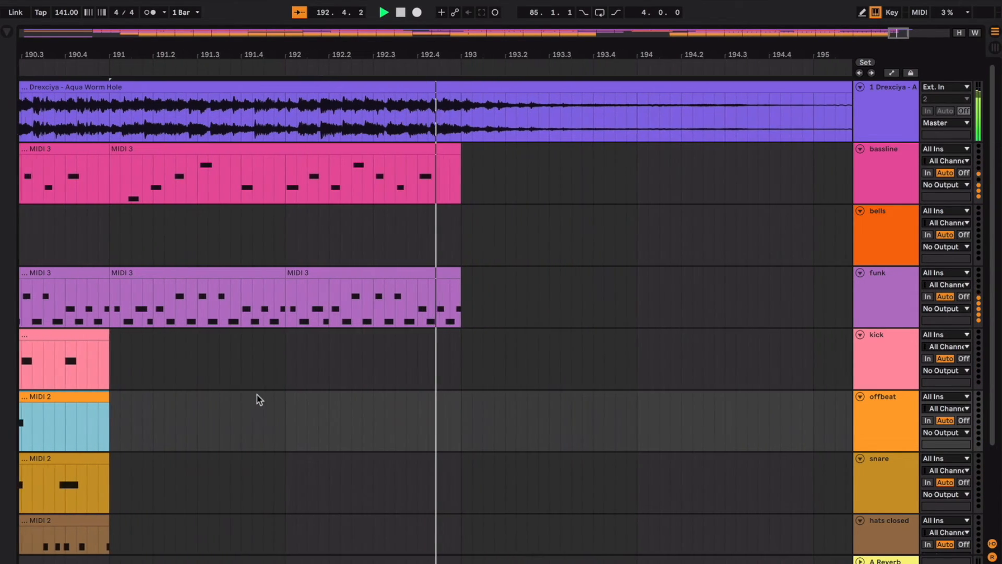
key(minus)
key(minus)
key(minus)
key(minus)
key(minus)
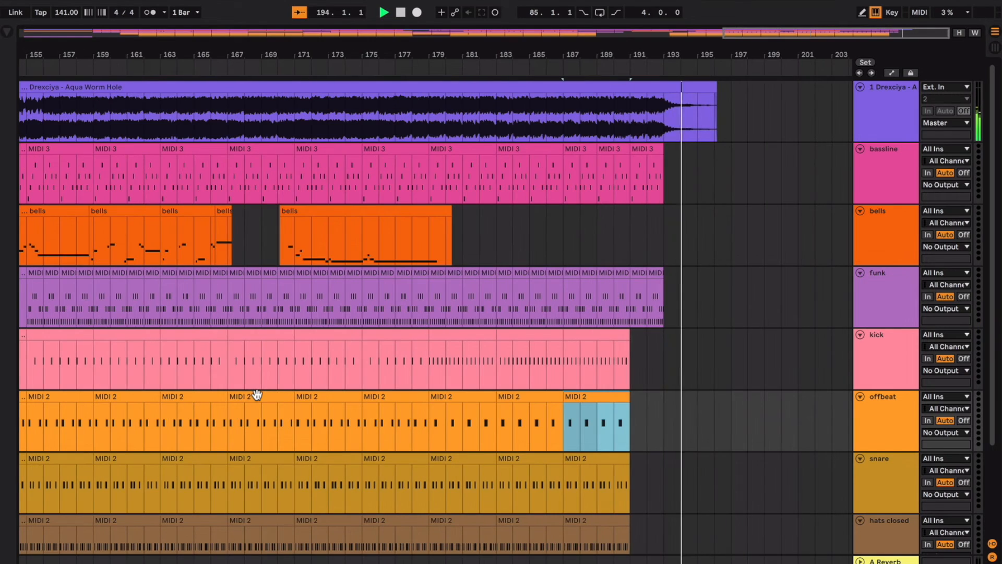
click(680, 261)
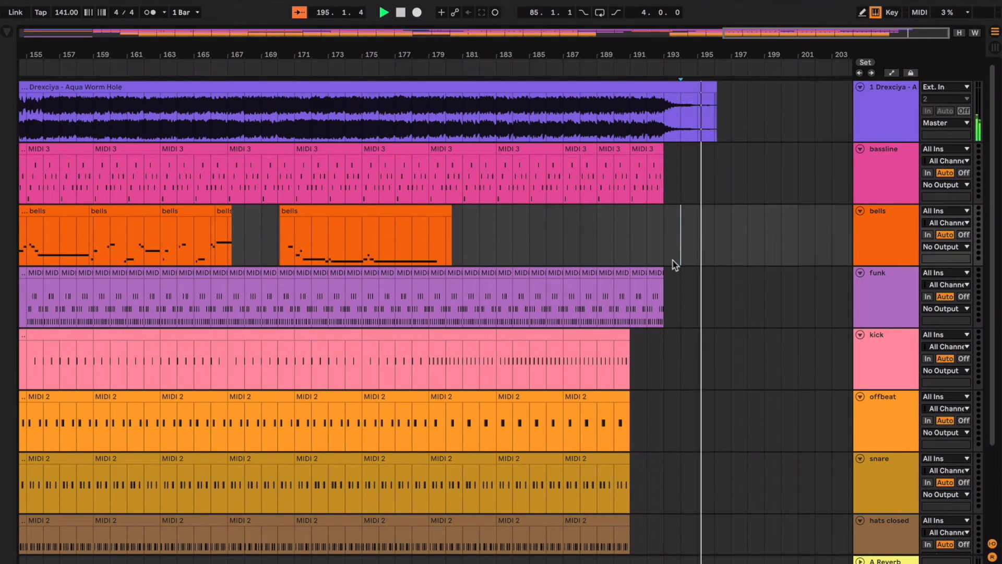
key(plus)
key(plus)
key(plus)
key(plus)
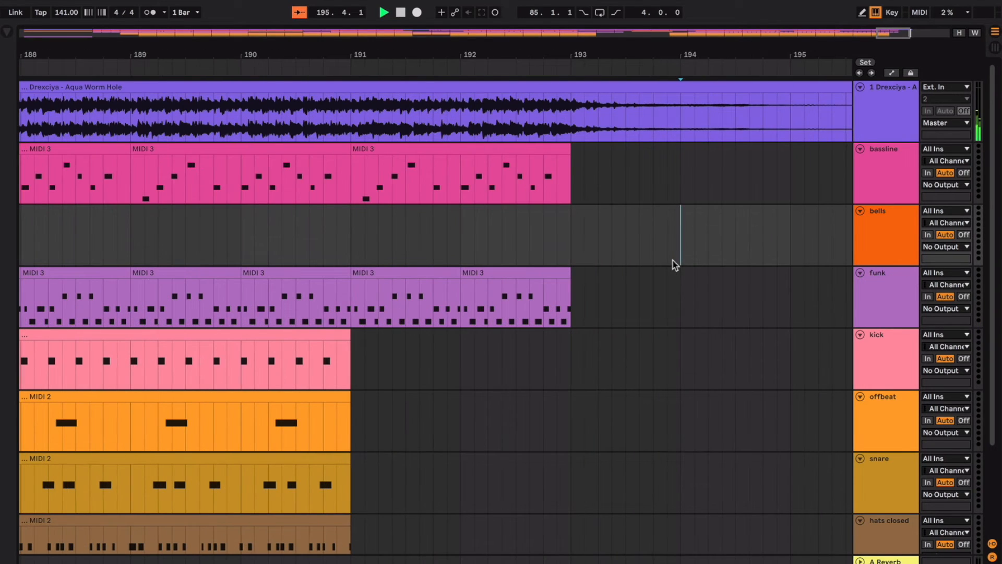
Replay the reference track's fade-out from the last funk clip at bar 192.
click(530, 274)
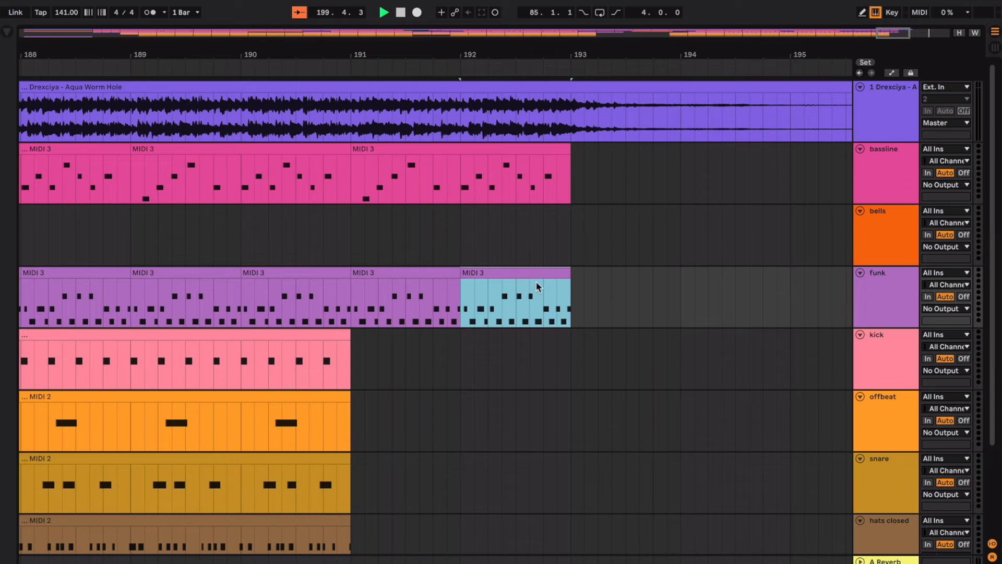
click(536, 281)
click(502, 289)
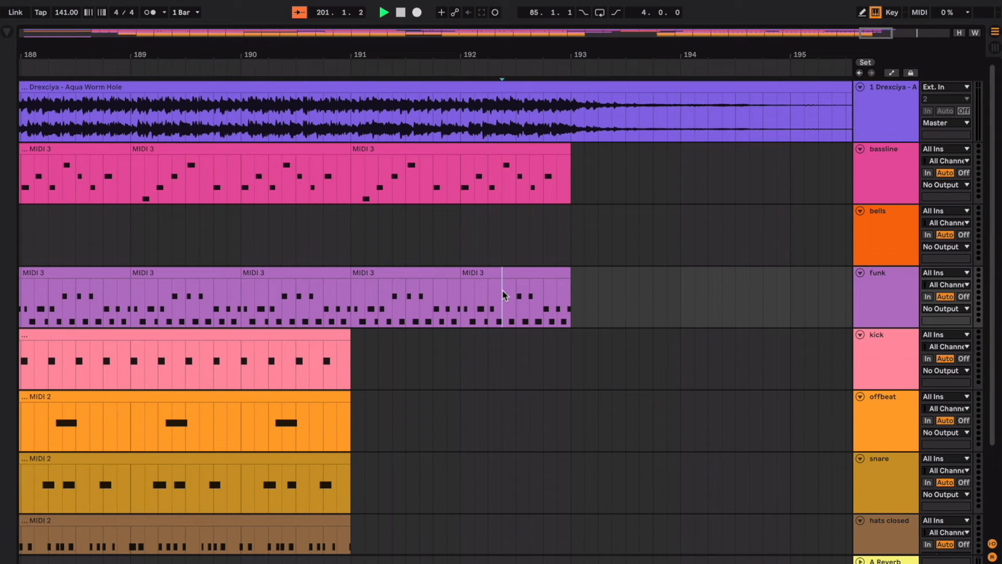
key(space)
key(space)
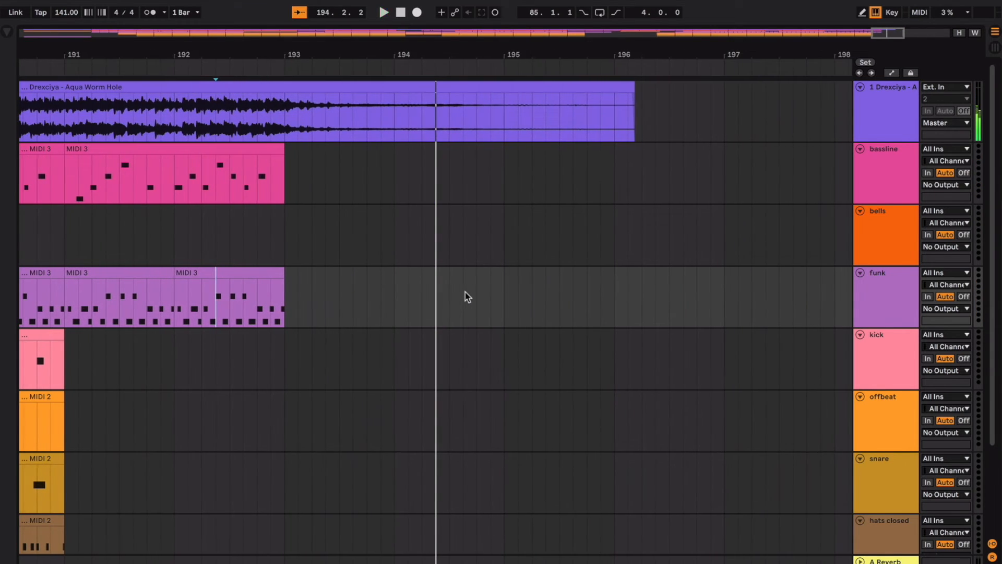
click(282, 284)
click(288, 275)
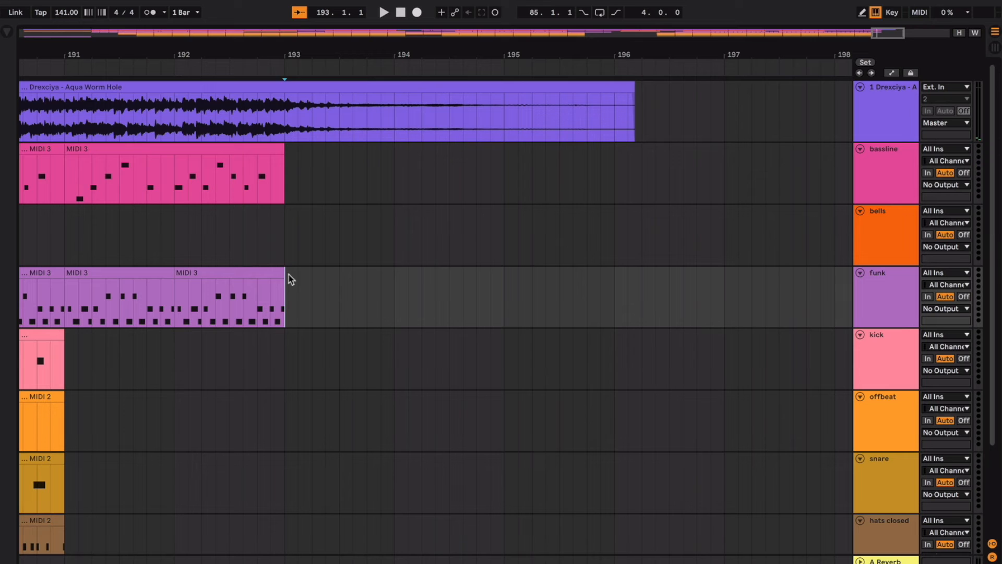
click(216, 300)
key(space)
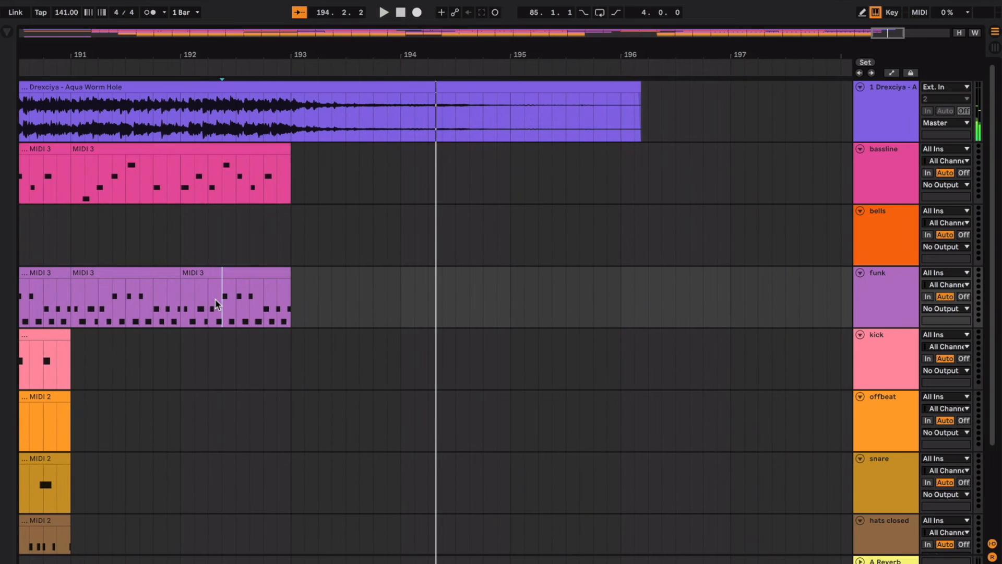
Review the arrangement from the ending back to the funk re-entry at bar 147.
key(minus)
key(minus)
key(minus)
key(minus)
key(minus)
click(230, 251)
scroll(227, 252, left, 5)
click(318, 224)
scroll(318, 225, left, 8)
scroll(318, 225, right, 3)
click(447, 268)
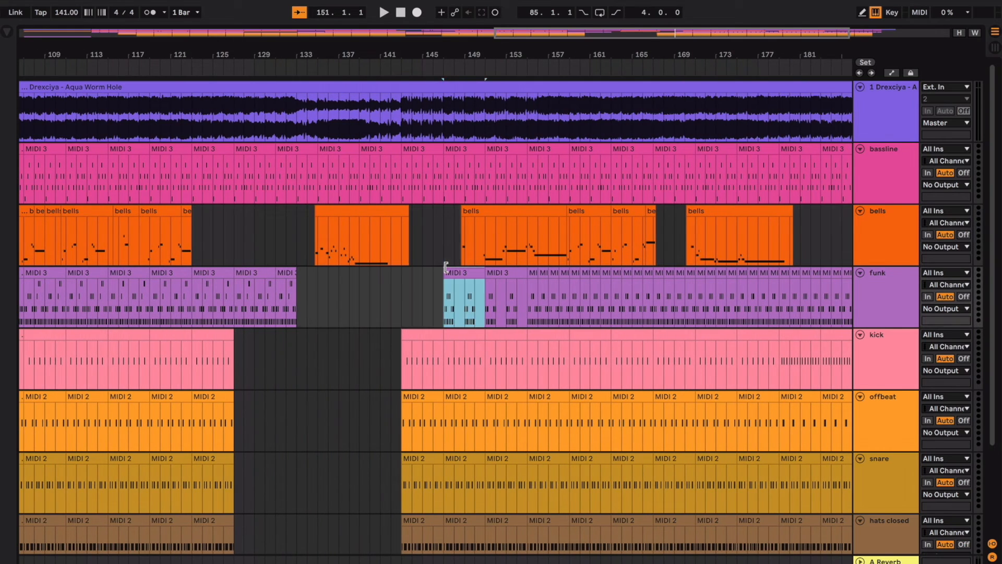
Listen to the funk pattern from bar 147 and examine its one-bar phrase at bar 149.
key(plus)
key(plus)
click(427, 293)
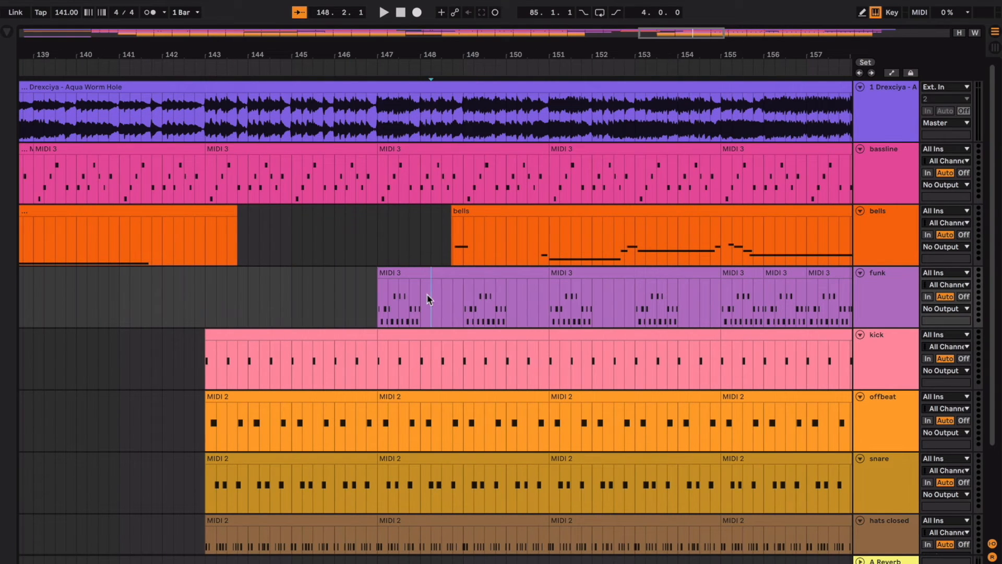
key(space)
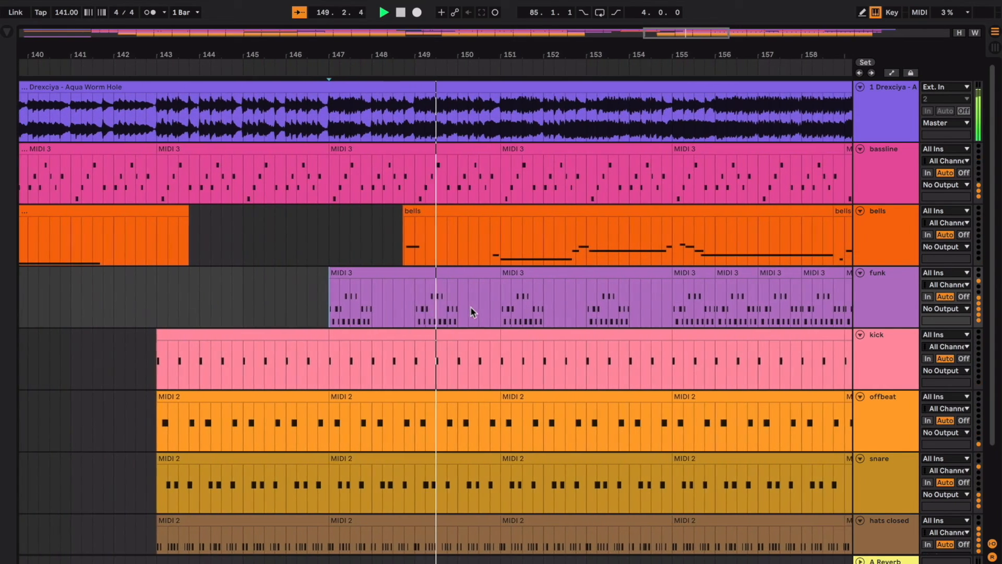
key(space)
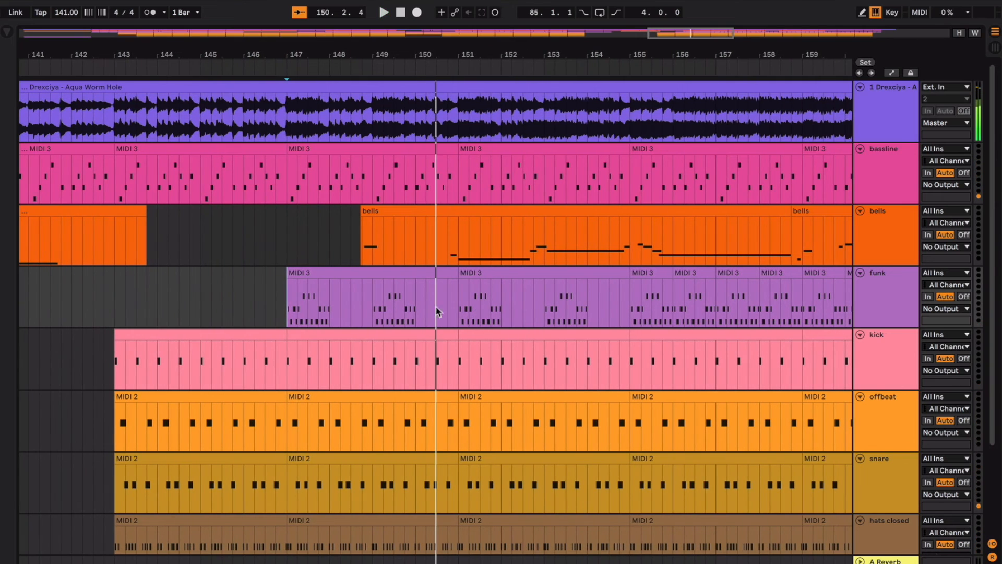
drag(416, 305, 370, 301)
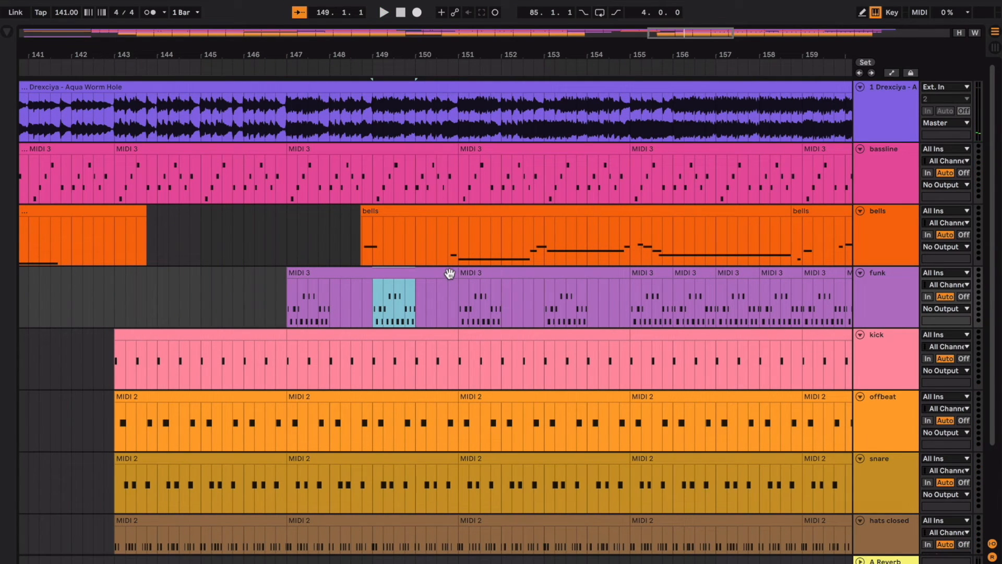
Play and compare the bells clip entering late in bar 148 with the preceding one in the drum-free section.
click(434, 207)
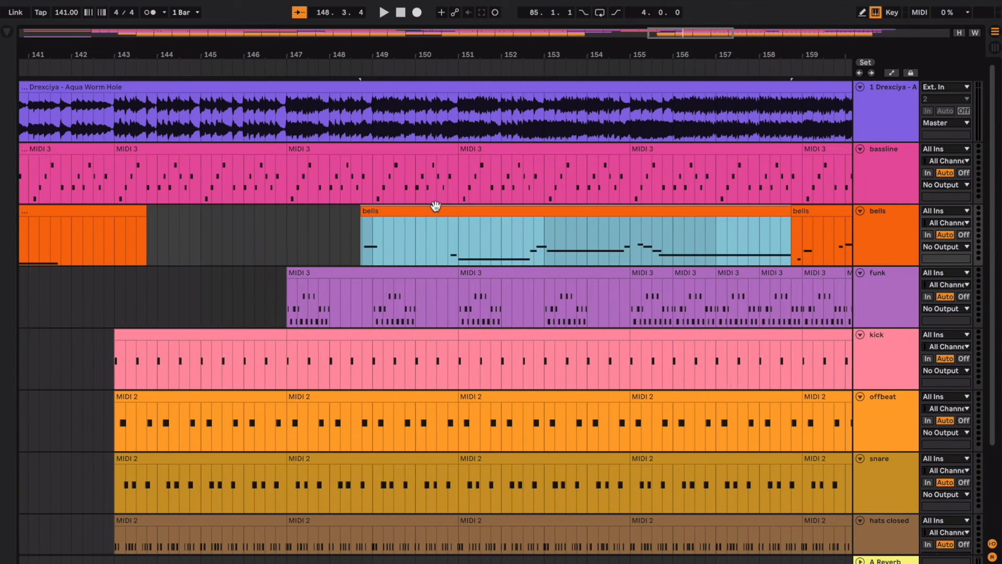
key(minus)
key(minus)
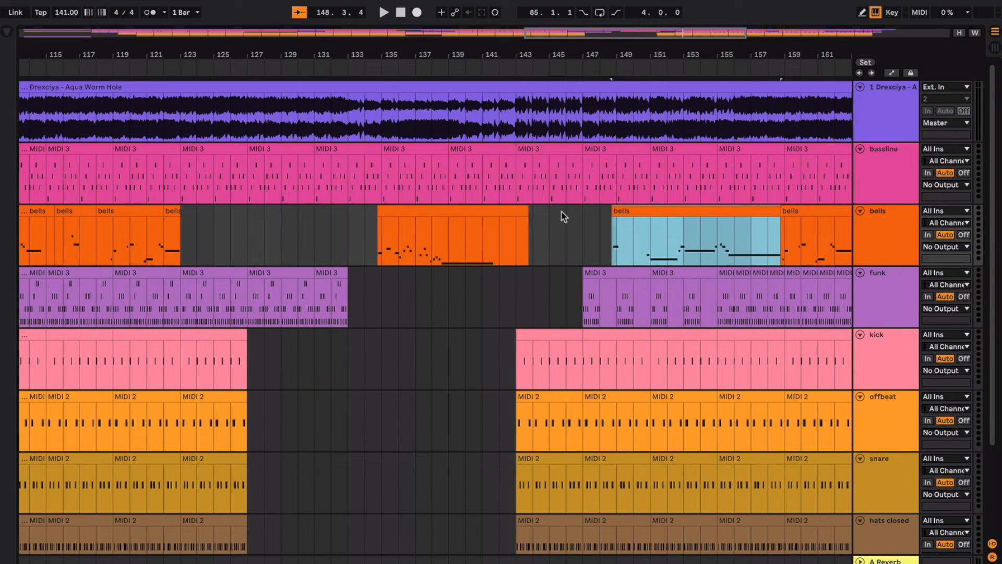
key(space)
click(295, 209)
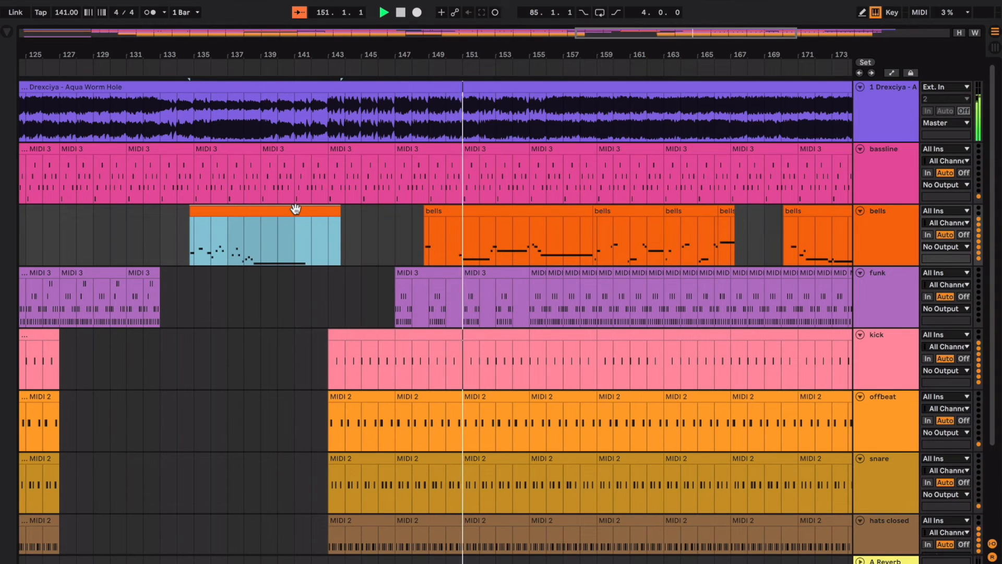
key(space)
key(space)
Listen to the start of the bells clip spanning bars 69 to 87.
scroll(296, 209, left, 2)
scroll(296, 209, left, 10)
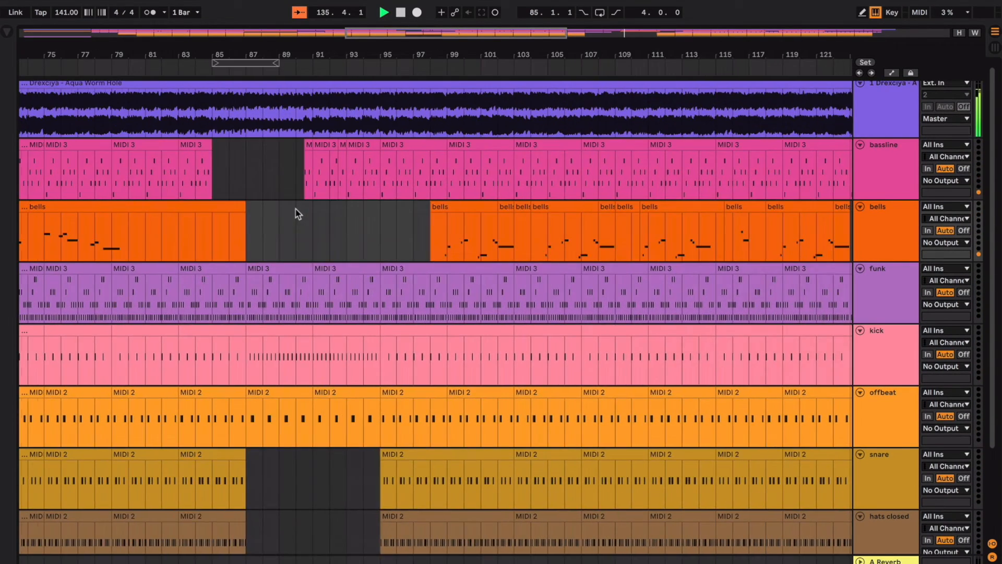
click(323, 203)
click(324, 209)
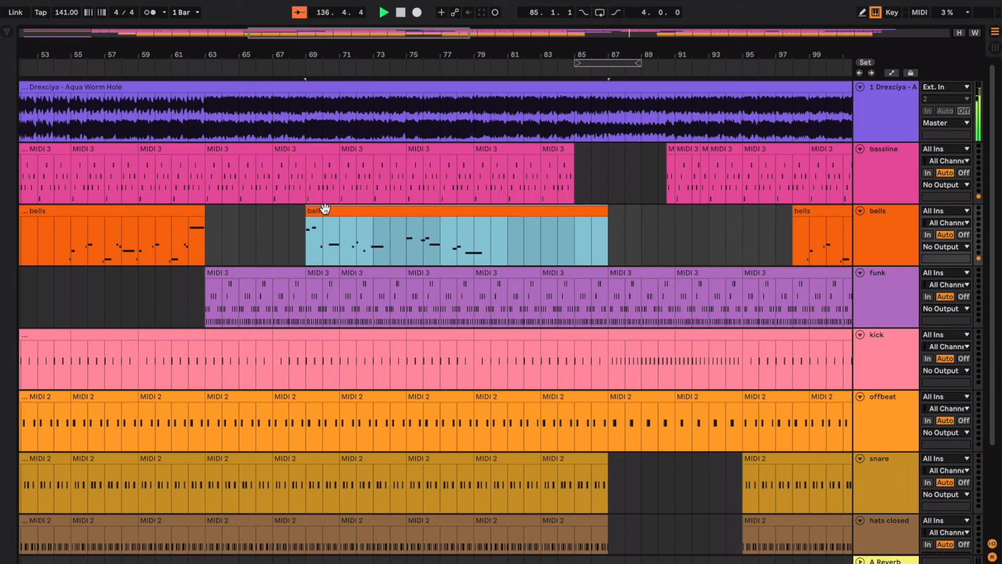
key(space)
key(space)
key(space)
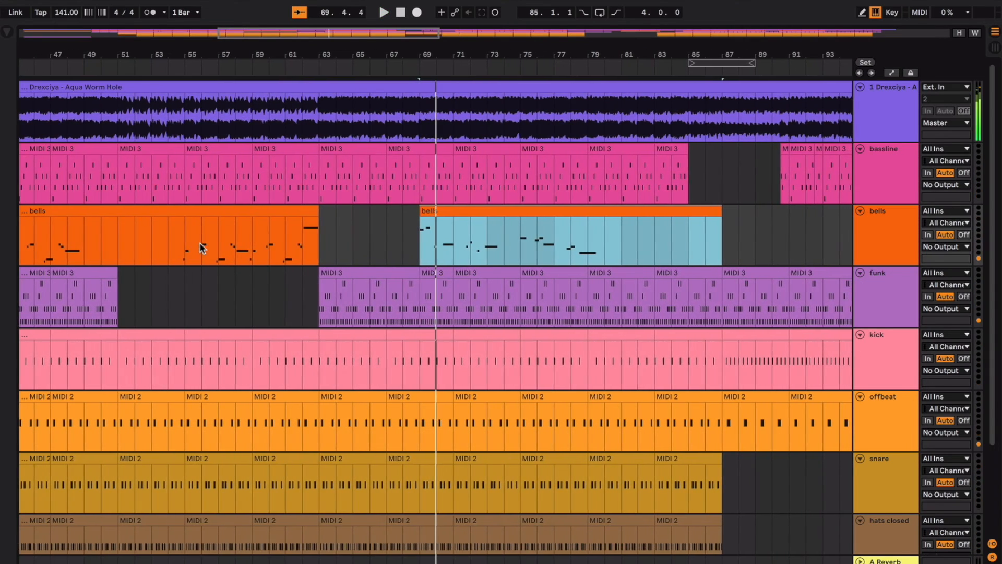
Examine the bells clips in the final section and select the last one, starting at bar 170.
scroll(453, 278, right, 15)
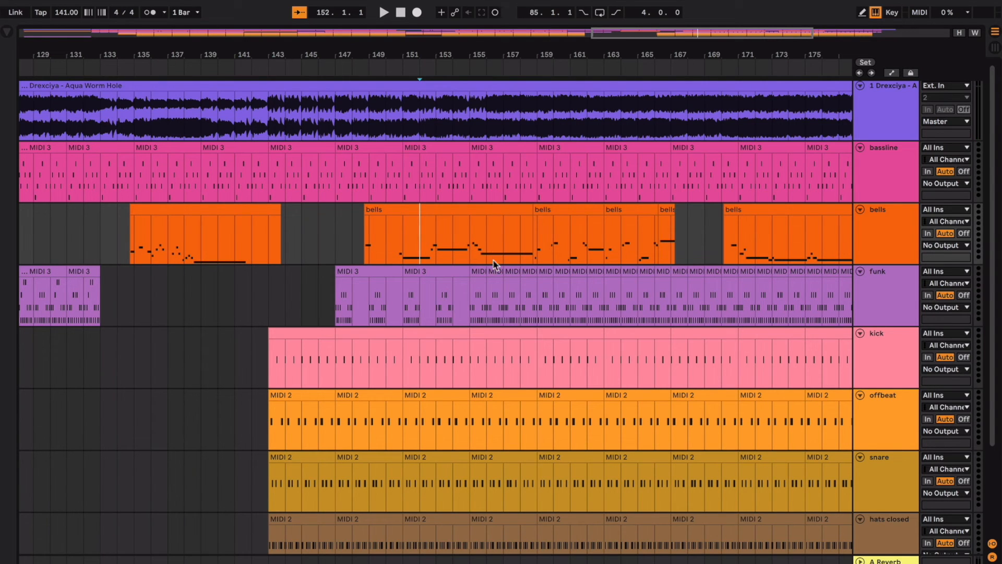
scroll(529, 252, right, 2)
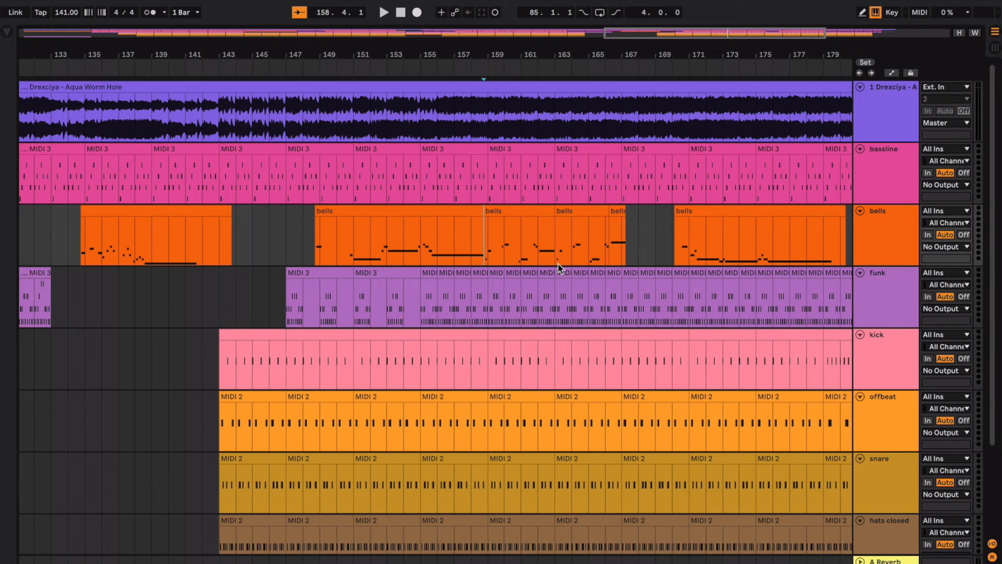
scroll(617, 247, right, 2)
click(617, 247)
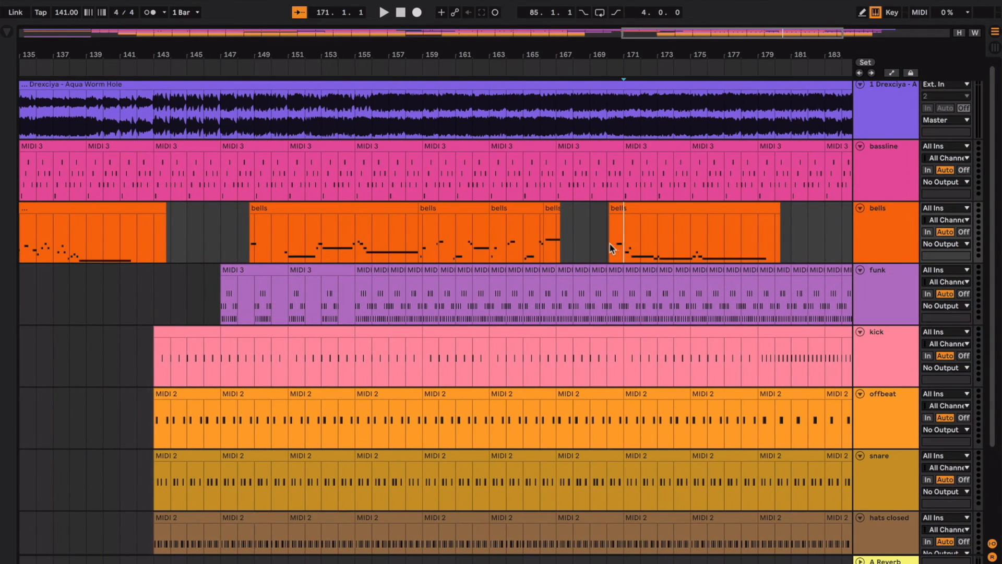
click(619, 212)
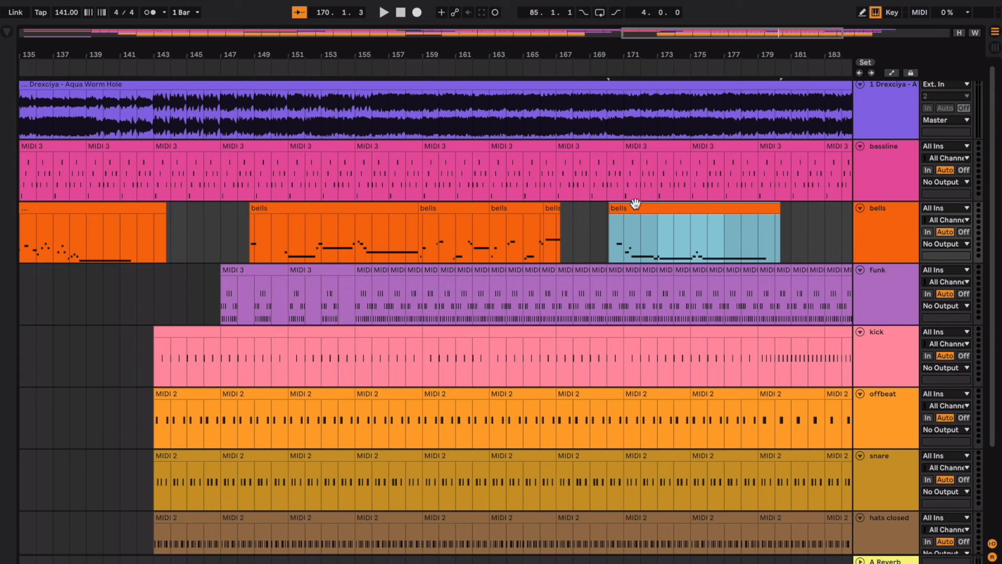
scroll(633, 204, left, 5)
scroll(638, 205, right, 4)
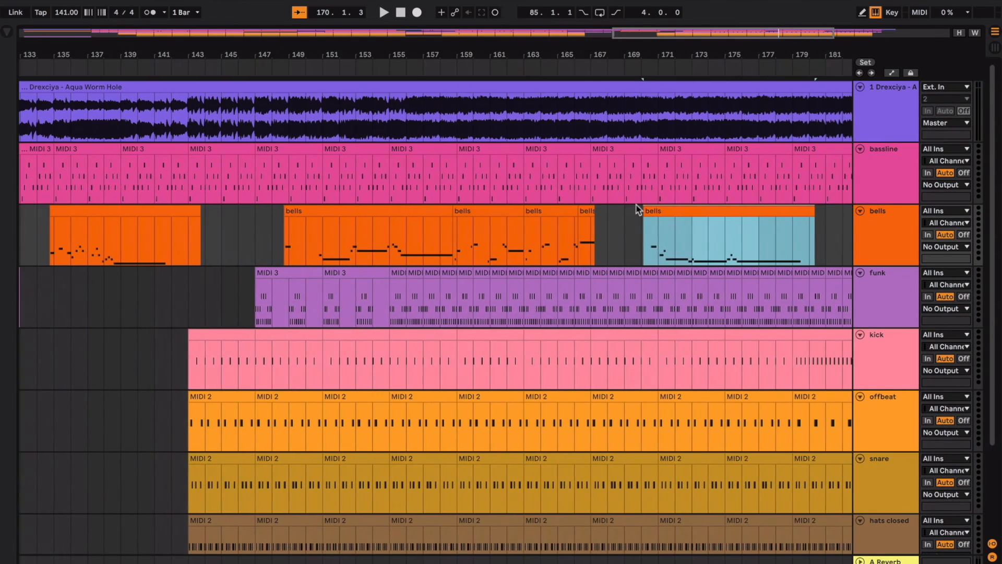
Examine the kick and funk parts leading to the ending and select the one-bar funk clip at bar 188.
scroll(637, 209, right, 15)
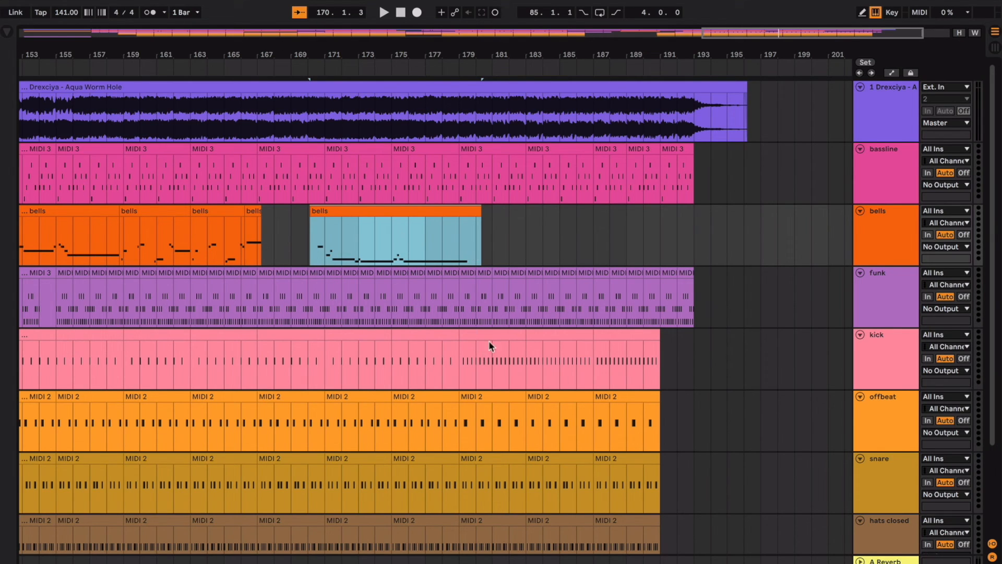
drag(485, 347, 494, 341)
click(550, 341)
click(619, 271)
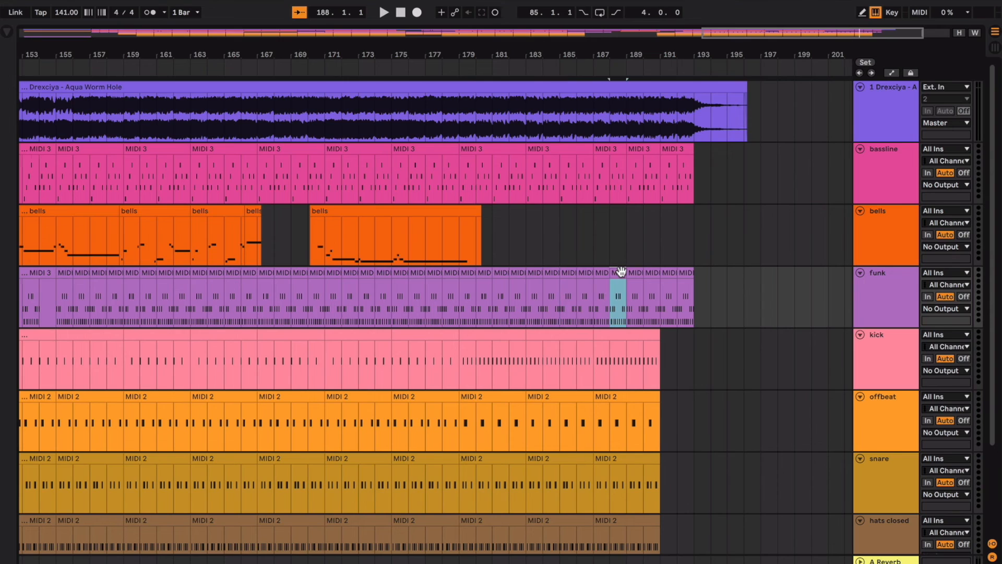
Review the whole arrangement from intro to ending across all tracks and select the reference audio clip starting at bar 17.
key(minus)
key(minus)
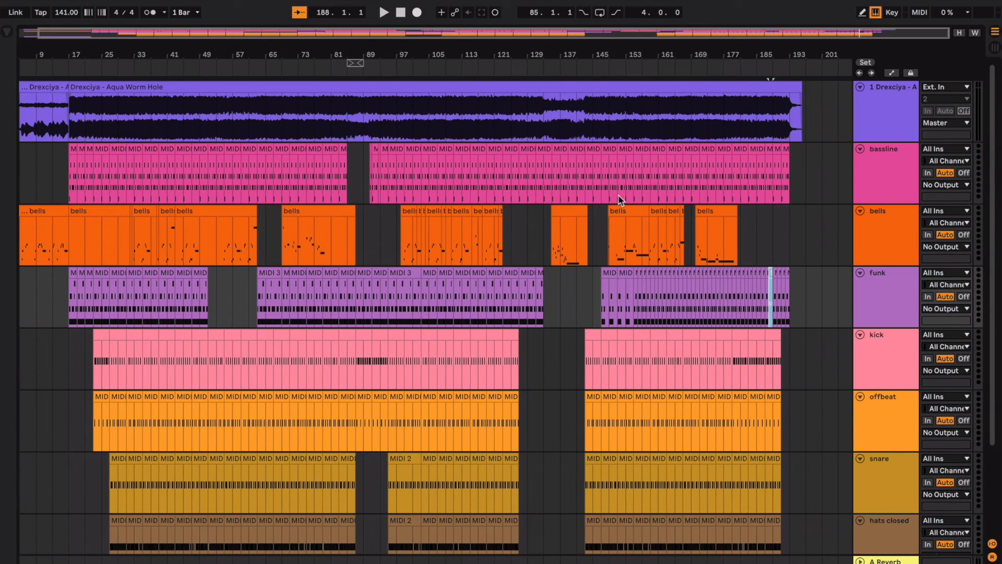
scroll(619, 198, down, 3)
scroll(619, 198, up, 3)
scroll(610, 209, down, 1)
scroll(609, 208, left, 1)
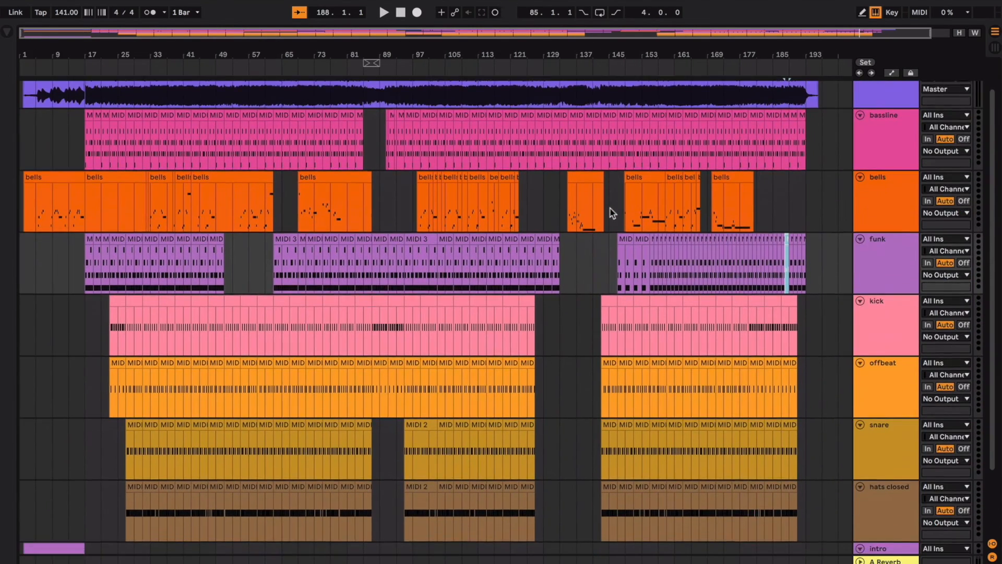
scroll(610, 208, down, 1)
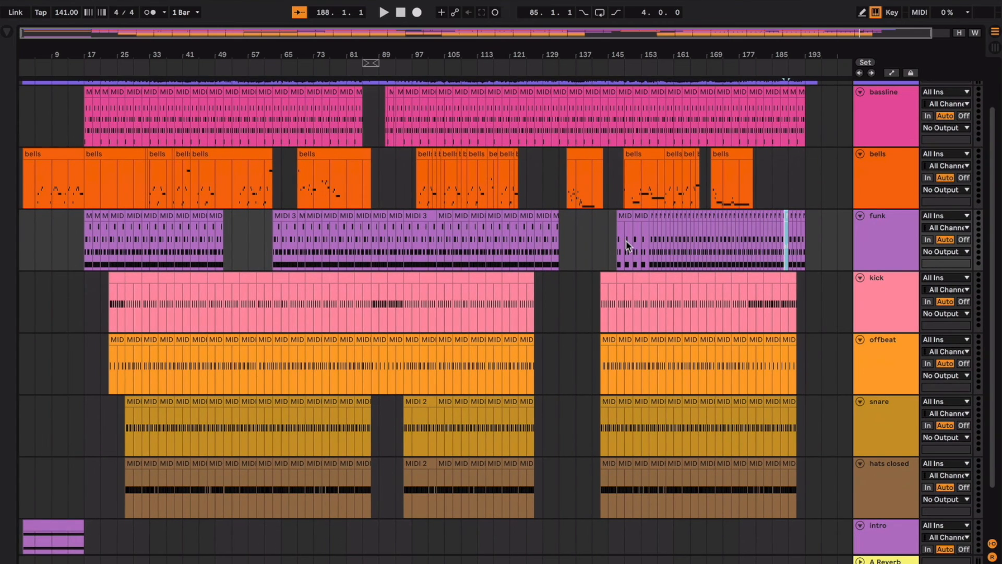
scroll(626, 240, up, 1)
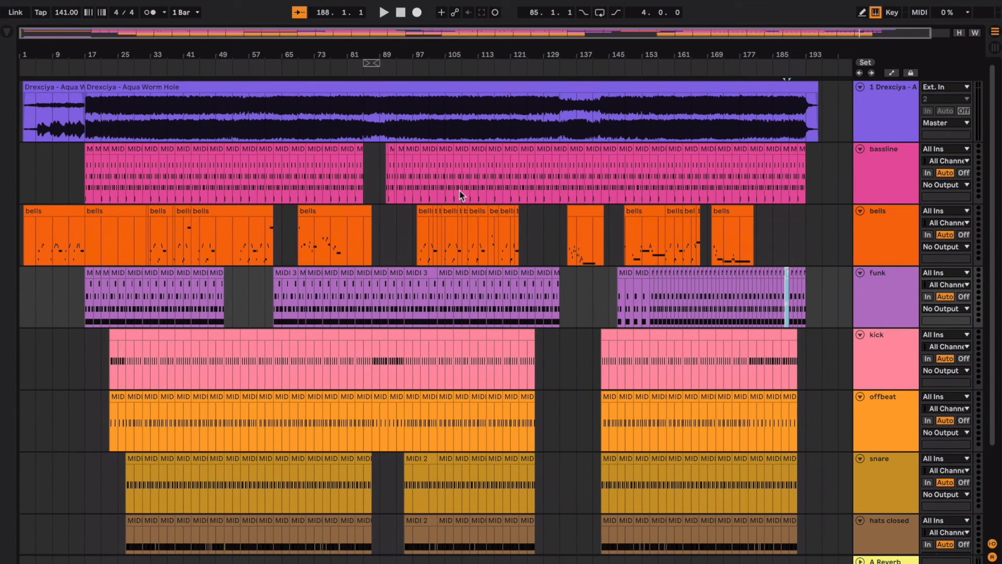
click(191, 87)
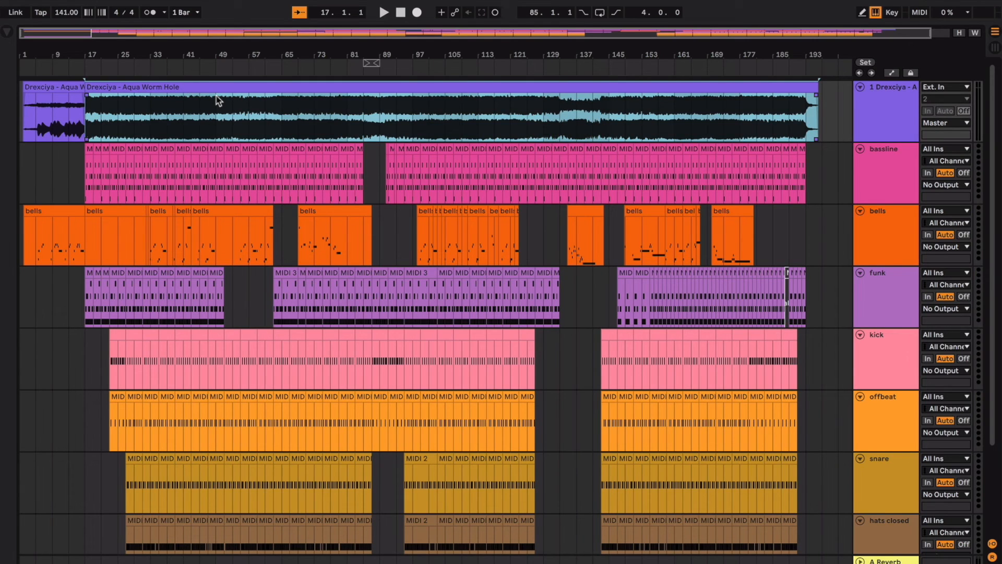